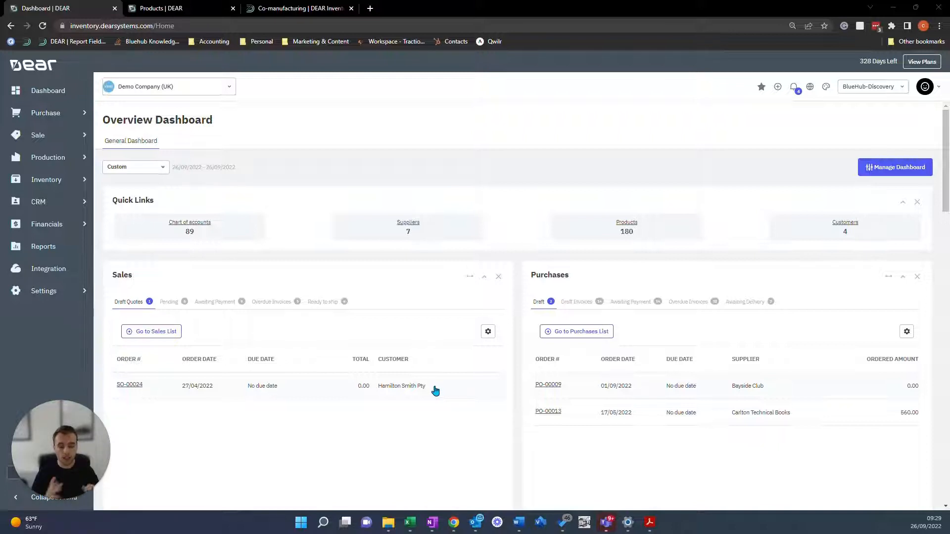
# Step: Open the production settings and display the list of work centres
pyautogui.click(84, 166)
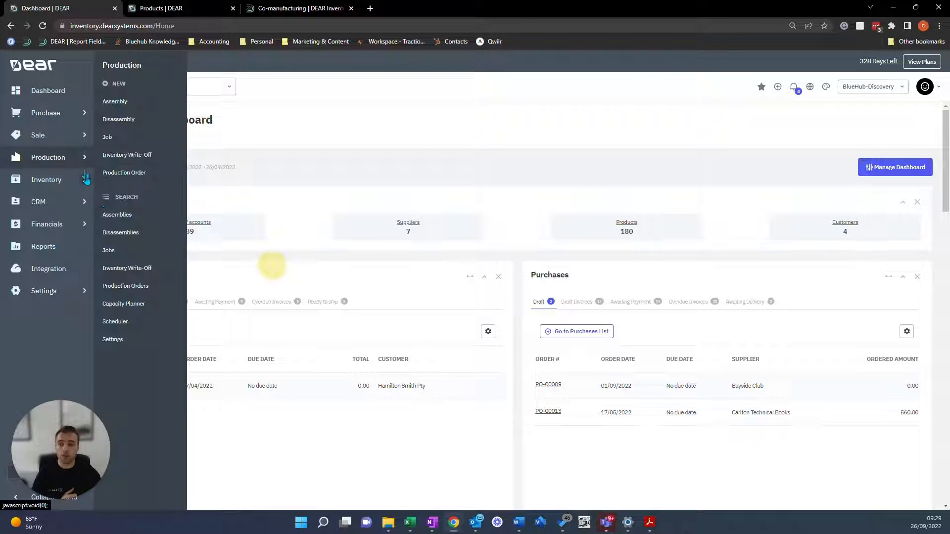
pyautogui.click(110, 342)
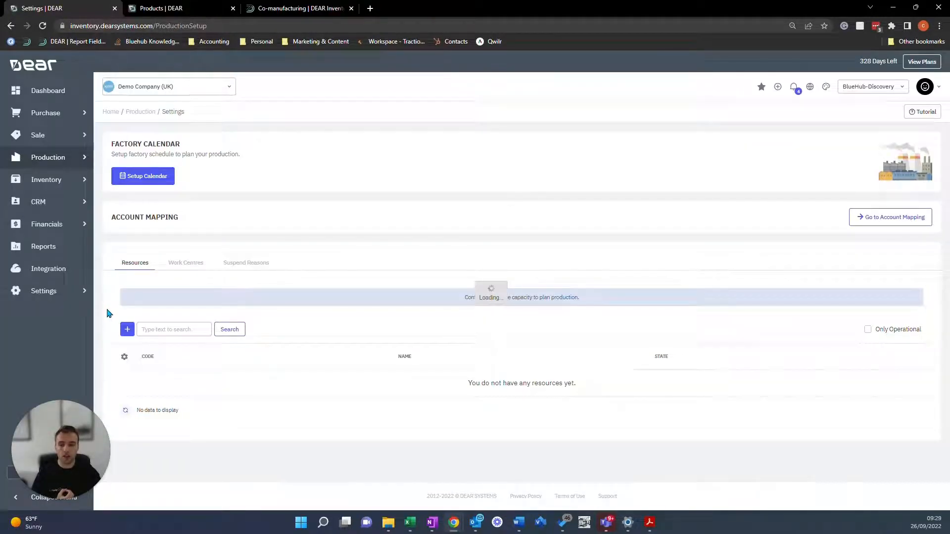
pyautogui.click(180, 270)
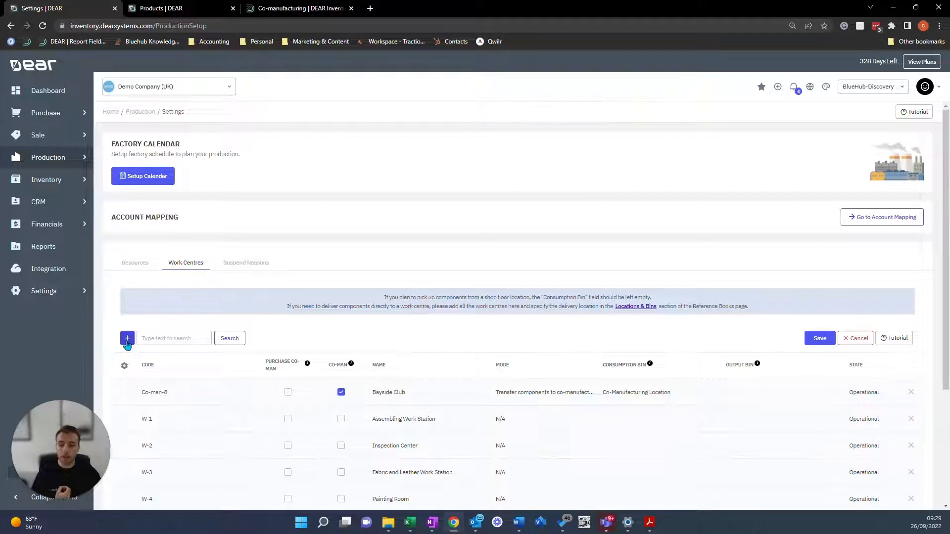
pyautogui.scroll(-1, 127, 341)
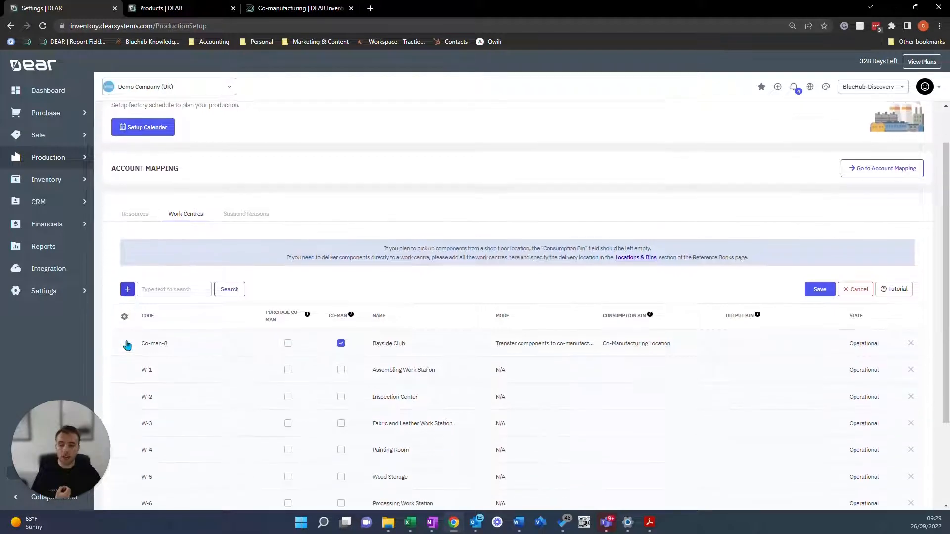
# Step: Choose Bayside Club as the name of the co-manufacturing work centre Co-man-8
pyautogui.click(179, 343)
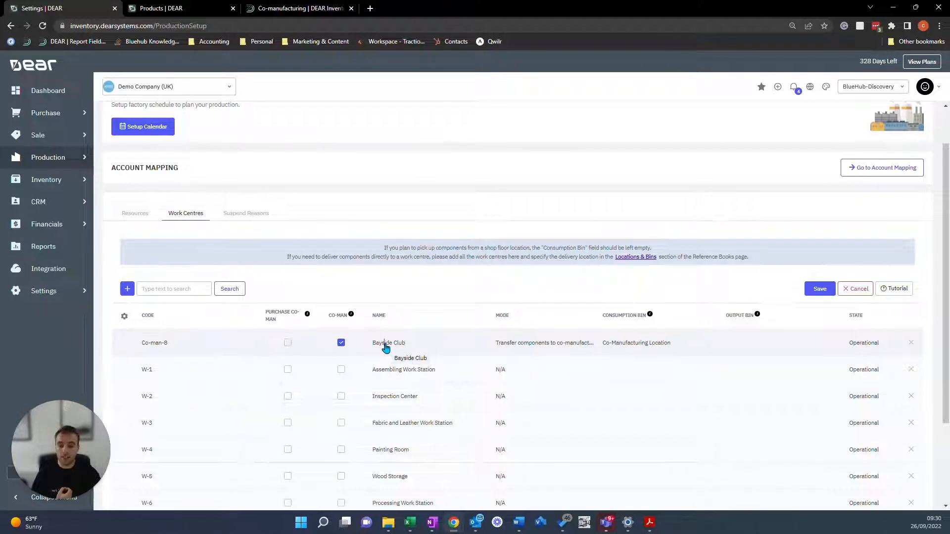
pyautogui.click(382, 349)
pyautogui.click(483, 349)
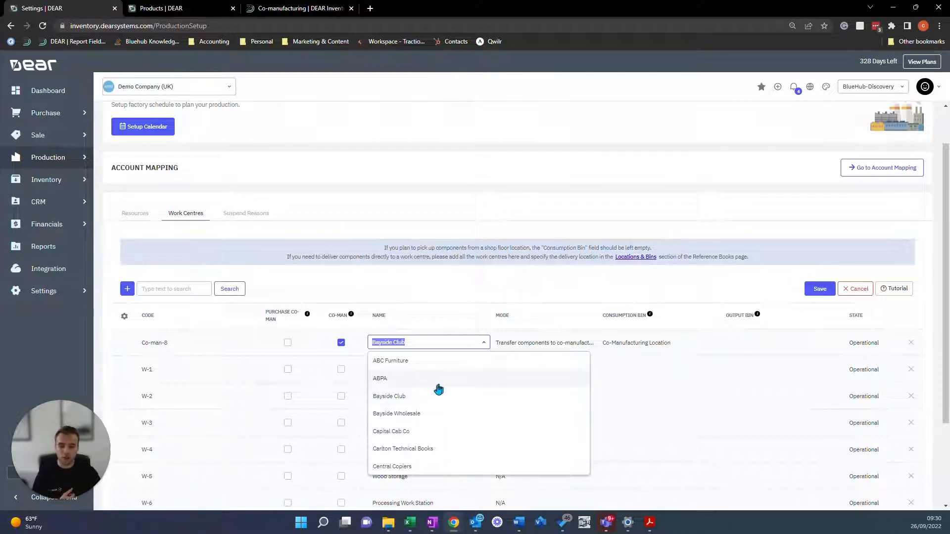
pyautogui.click(422, 396)
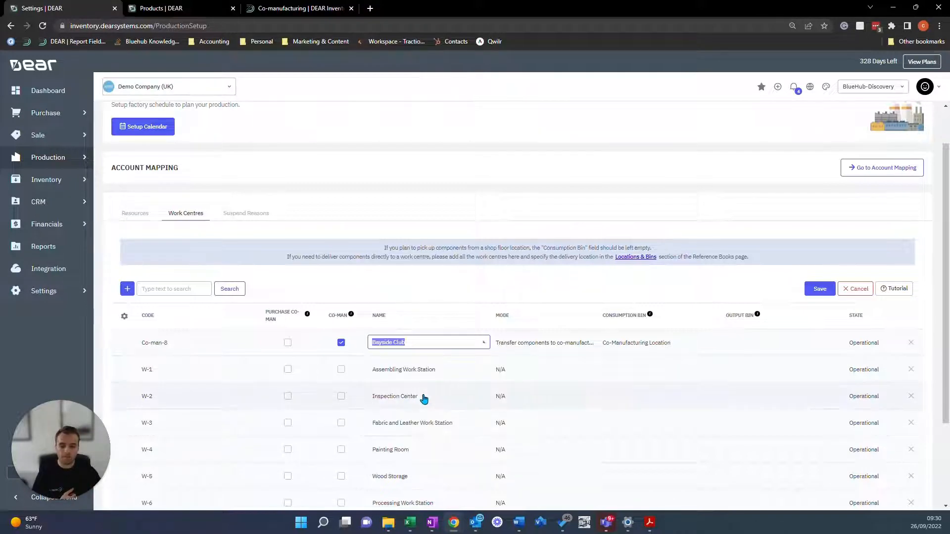
pyautogui.click(446, 299)
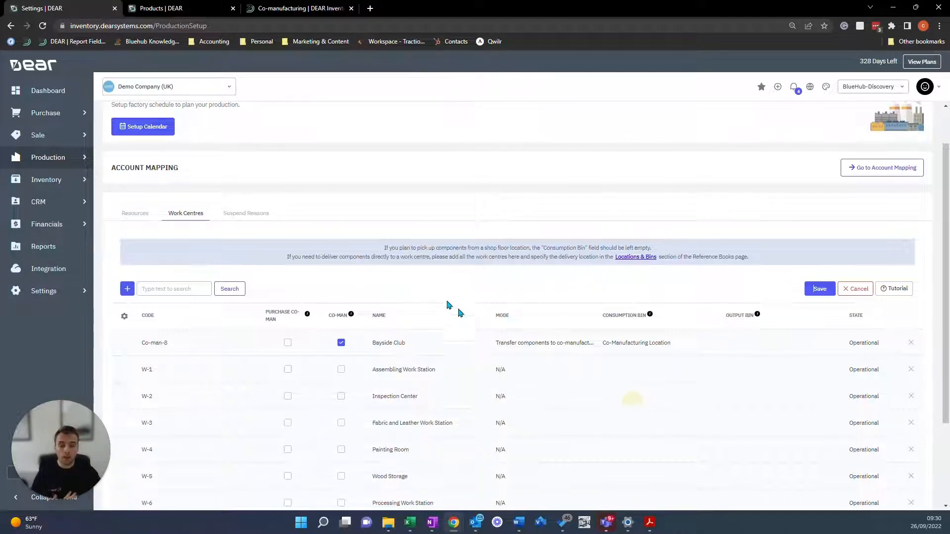
# Step: Set the mode of the Bayside Club work centre to Transfer components to co-manufacturer
pyautogui.click(534, 350)
pyautogui.click(591, 344)
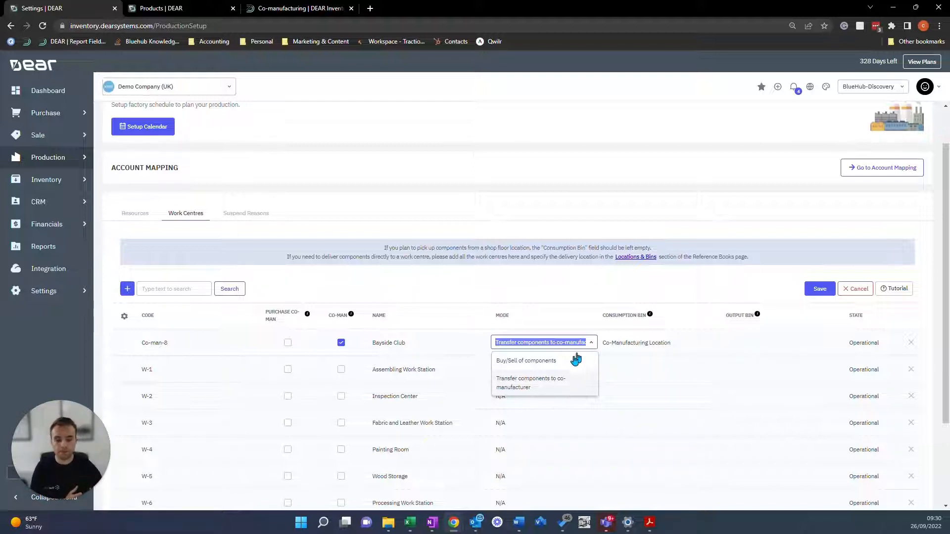
pyautogui.click(546, 386)
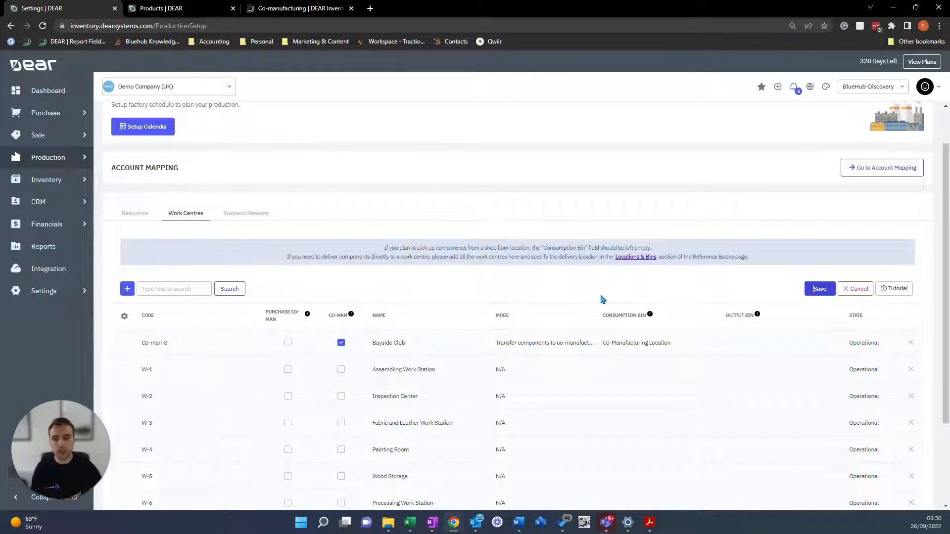
# Step: Open the Locations And Bins page from the reference books
pyautogui.click(49, 292)
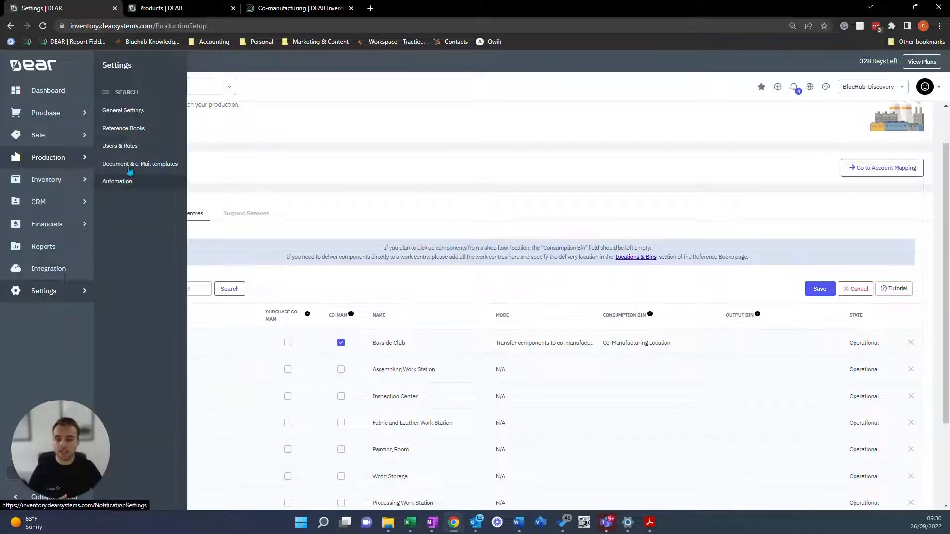
pyautogui.click(130, 132)
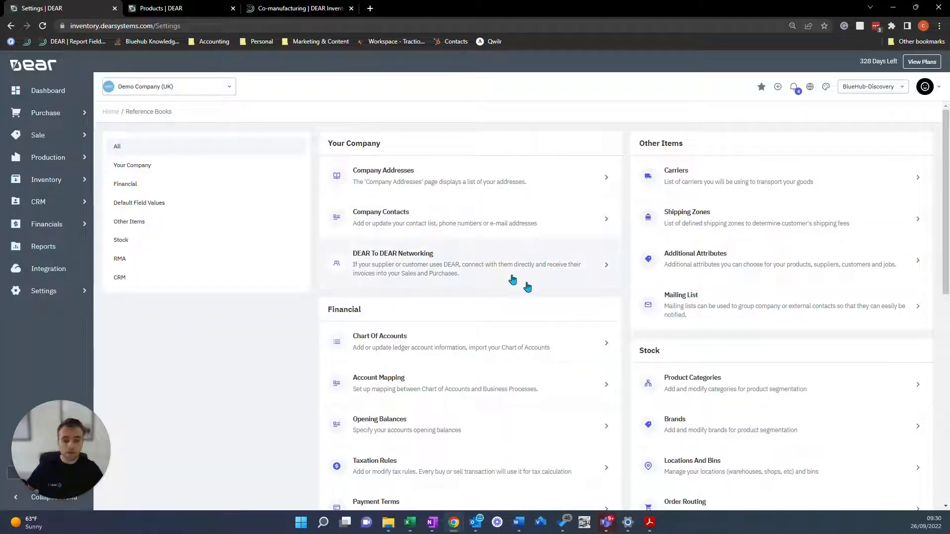
pyautogui.scroll(-2, 635, 386)
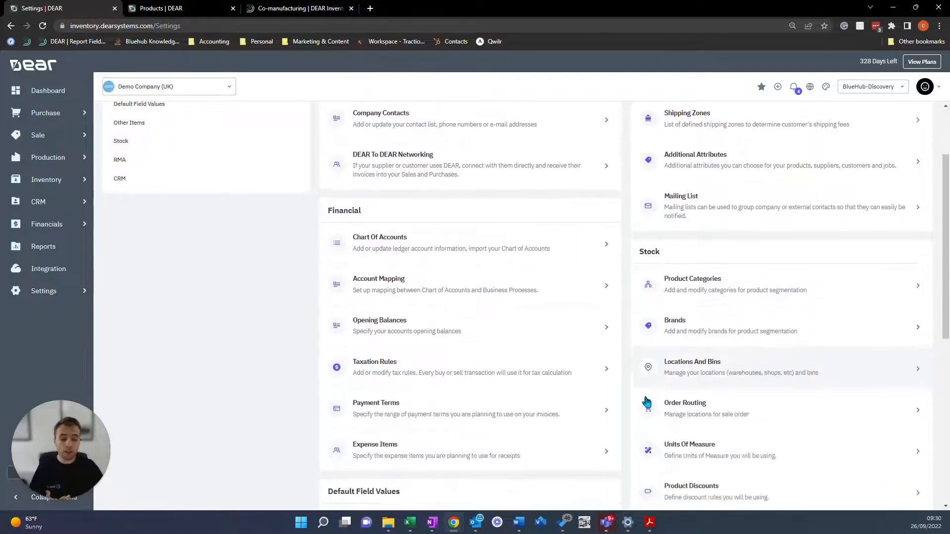
pyautogui.click(676, 382)
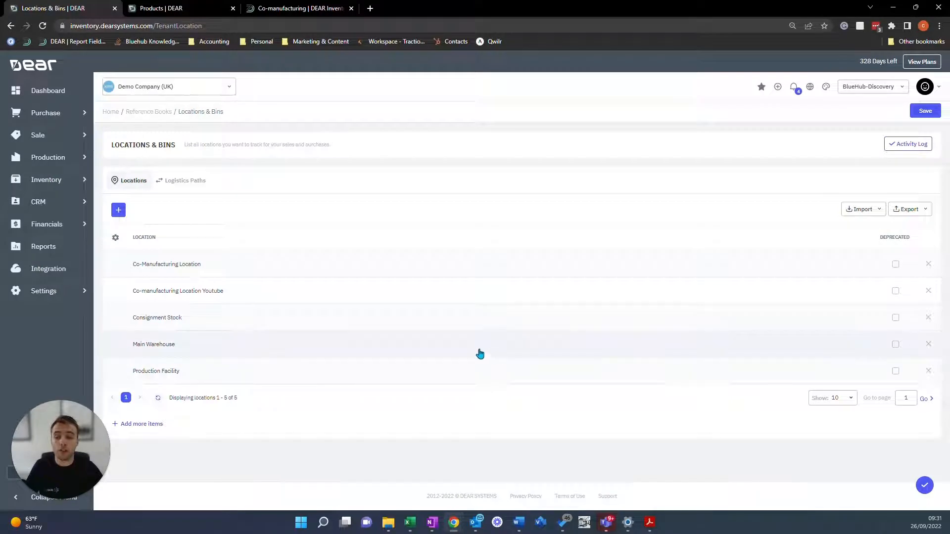
# Step: Create and save a new location named "test Youtube" with the Co-manufacturing type enabled
pyautogui.click(118, 210)
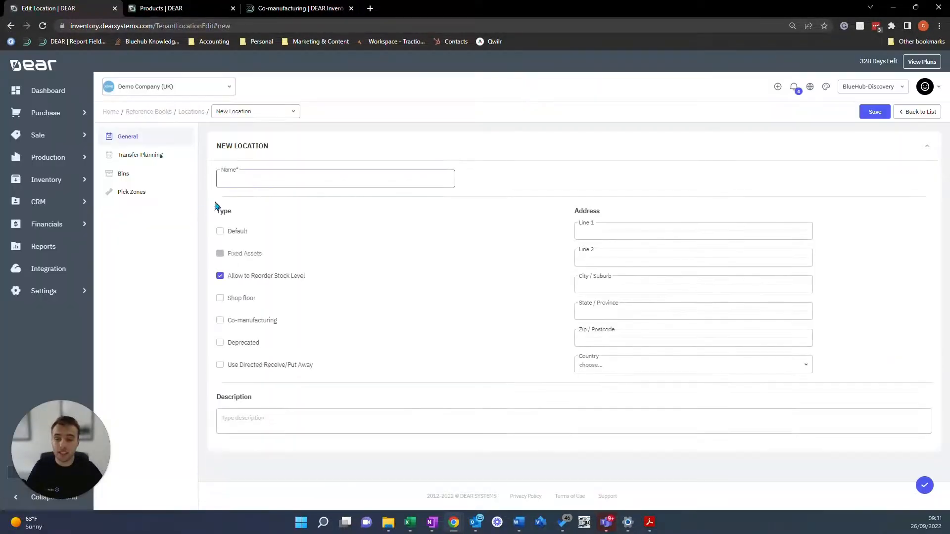
pyautogui.click(267, 178)
pyautogui.write('te')
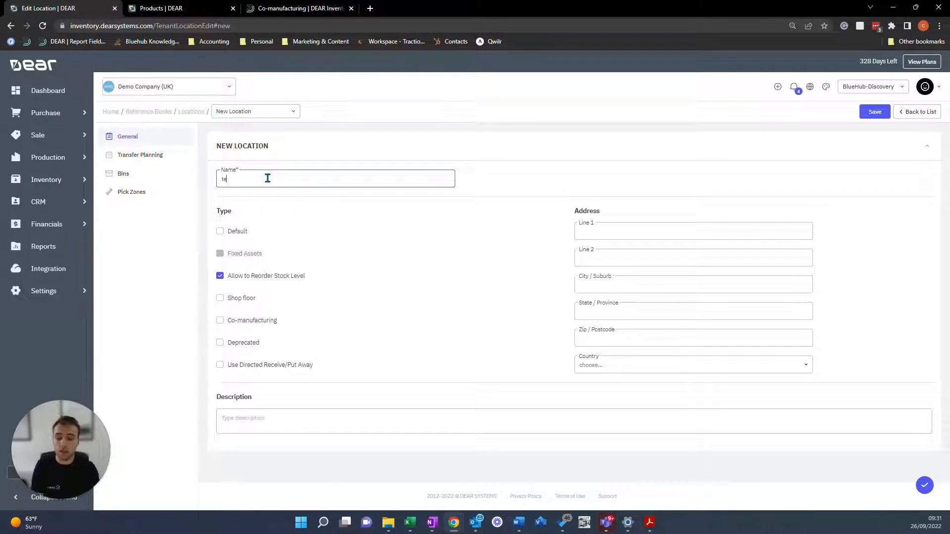
pyautogui.write('st Youtube')
pyautogui.click(221, 320)
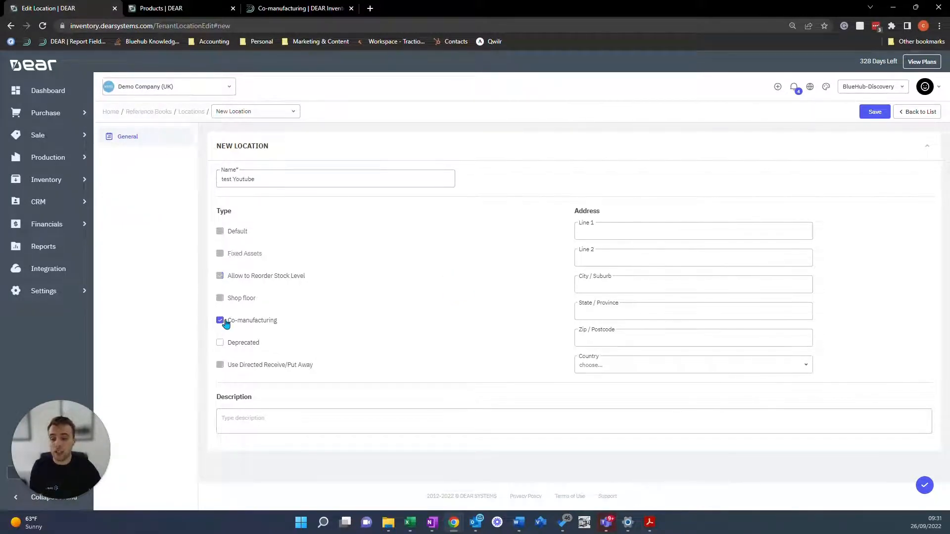
pyautogui.click(875, 113)
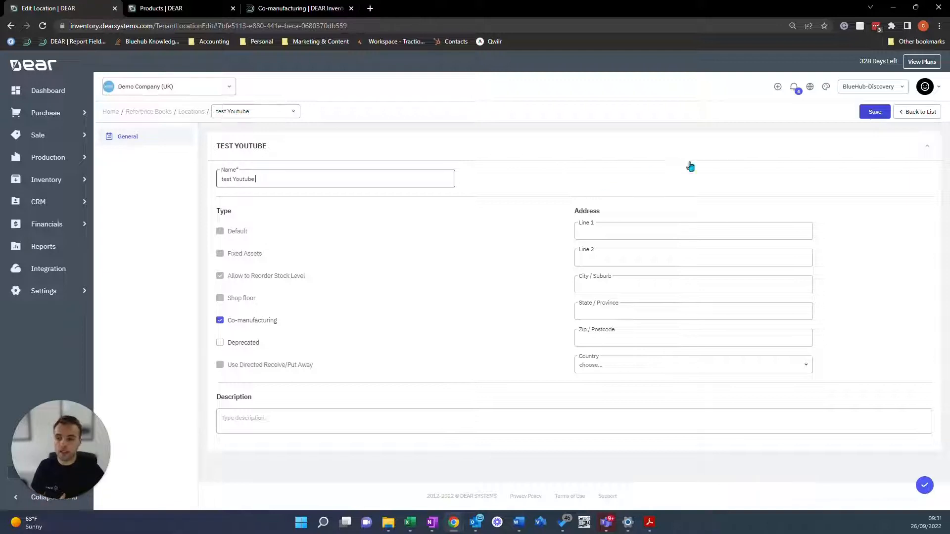
# Step: In the general production process customisation, set Procurement in co-manufacturing operation to Transfer products to co-manufacturer and save the settings
pyautogui.moveTo(81, 290)
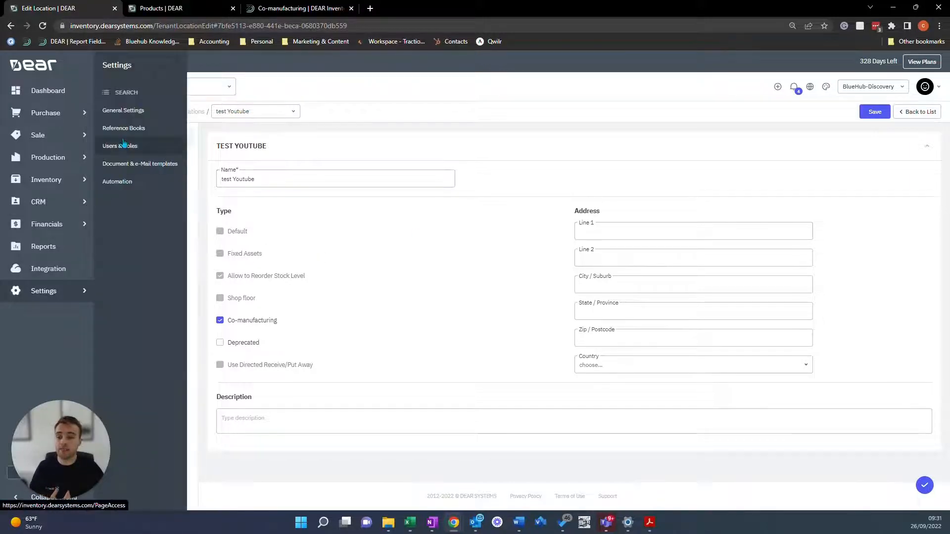
pyautogui.click(130, 110)
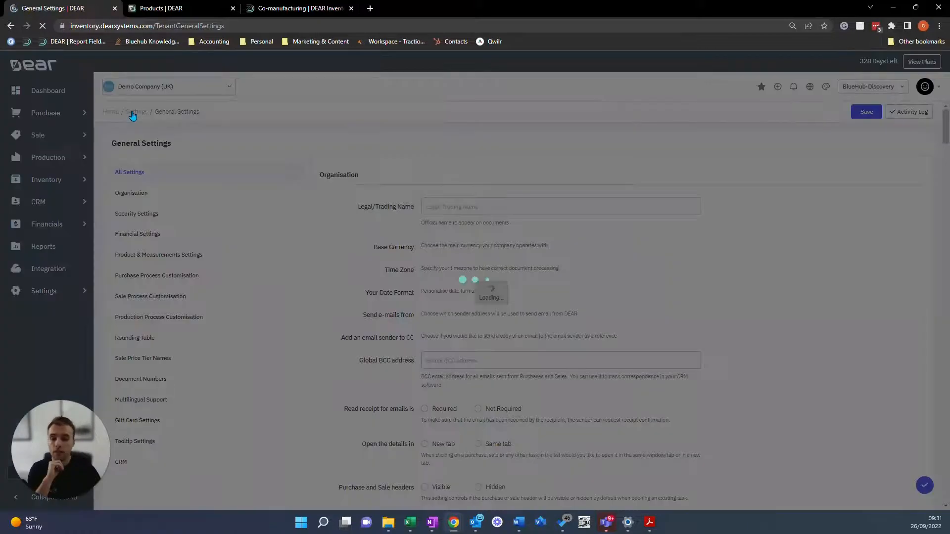
pyautogui.click(163, 322)
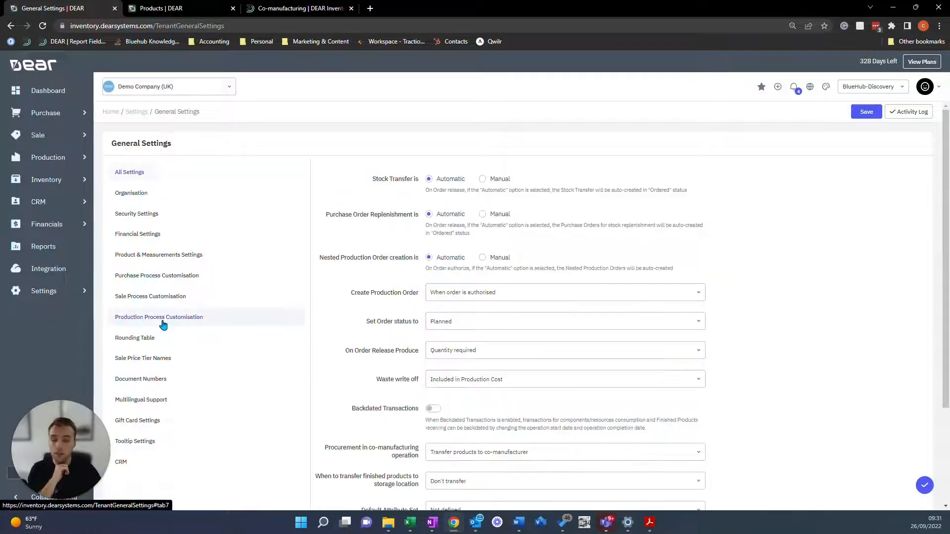
pyautogui.scroll(-1, 257, 280)
pyautogui.scroll(-1, 260, 281)
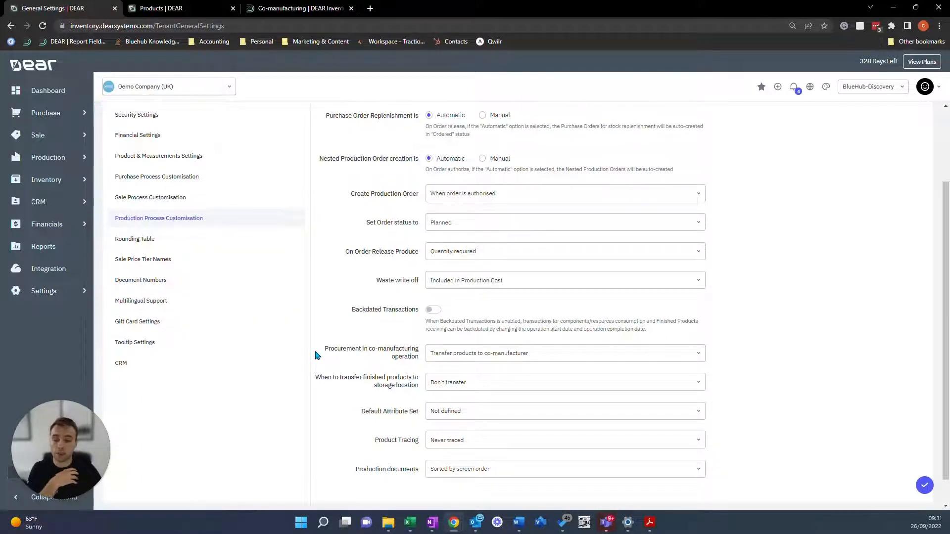
pyautogui.click(454, 361)
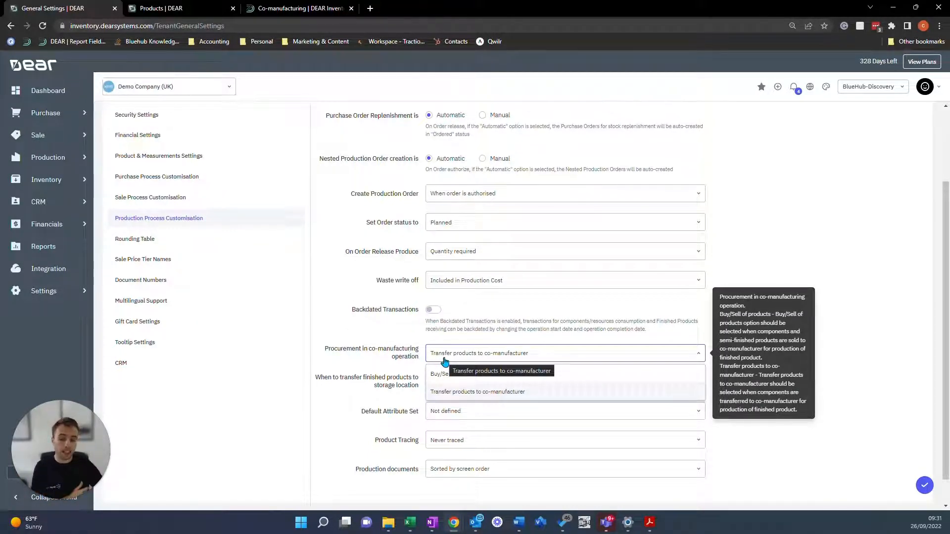
pyautogui.click(442, 393)
pyautogui.click(924, 486)
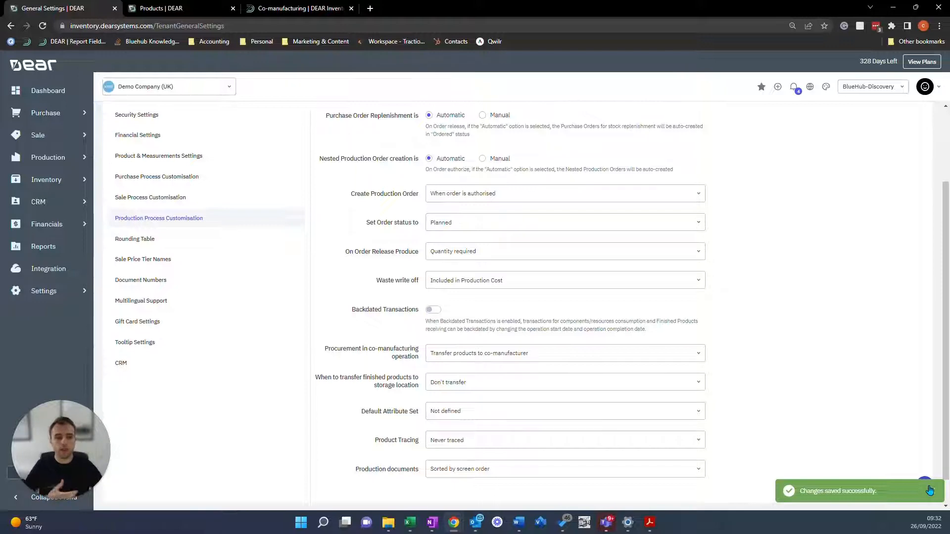
# Step: Open the general details of the Final Painted Chair product and review its Bill Of Materials type options
pyautogui.click(170, 7)
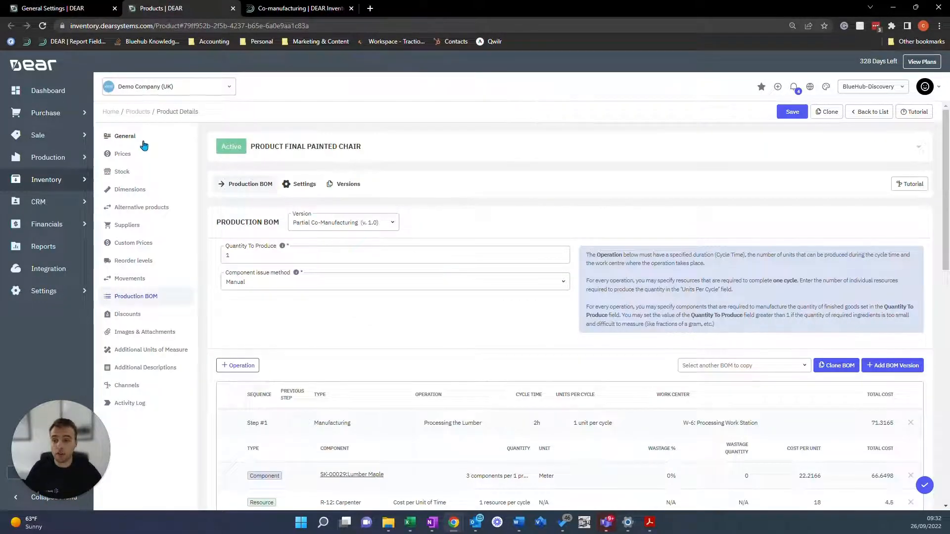
pyautogui.click(143, 144)
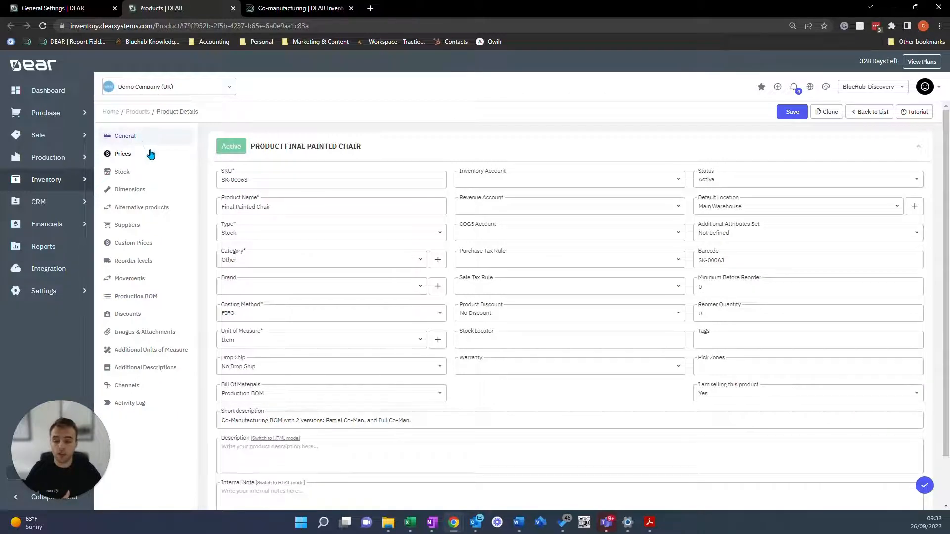
pyautogui.scroll(-1, 247, 218)
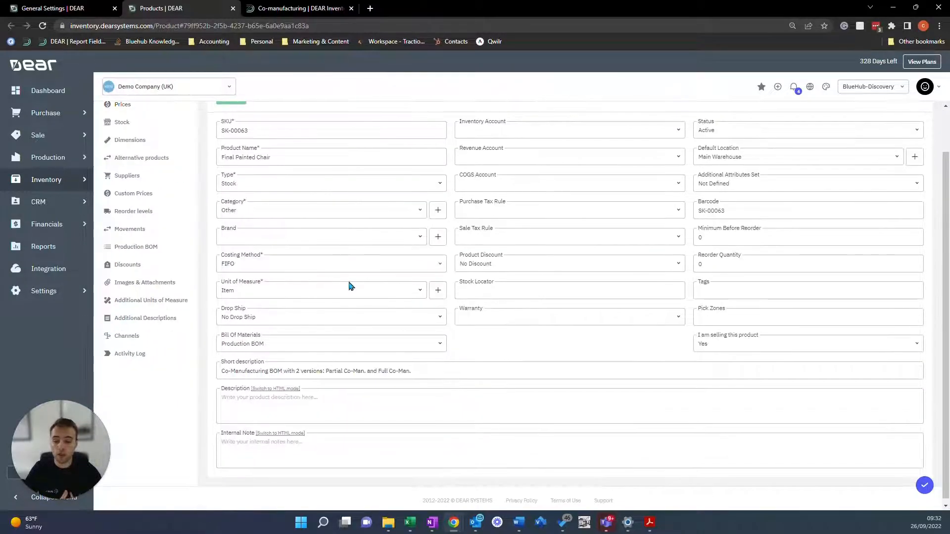
pyautogui.click(440, 348)
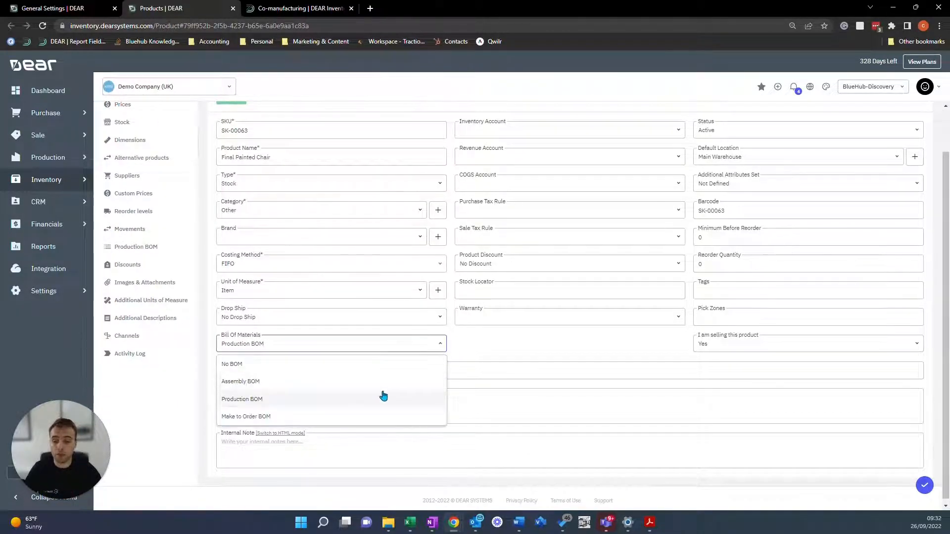
pyautogui.click(531, 344)
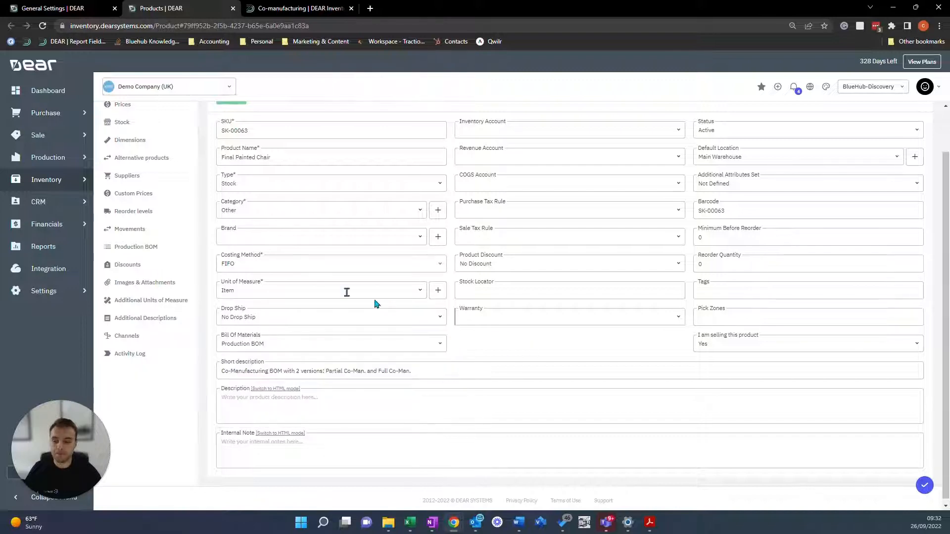
# Step: Examine the Final Painted Chair's production BOM, including the components, resources and outputs of its manufacturing and co-manufacturing operations
pyautogui.click(150, 256)
pyautogui.scroll(-2, 208, 228)
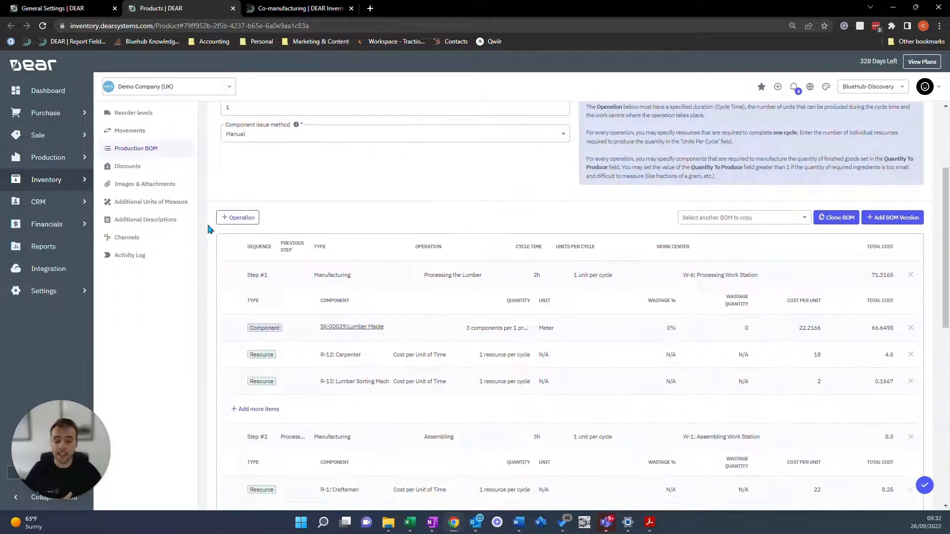
pyautogui.scroll(-1, 207, 228)
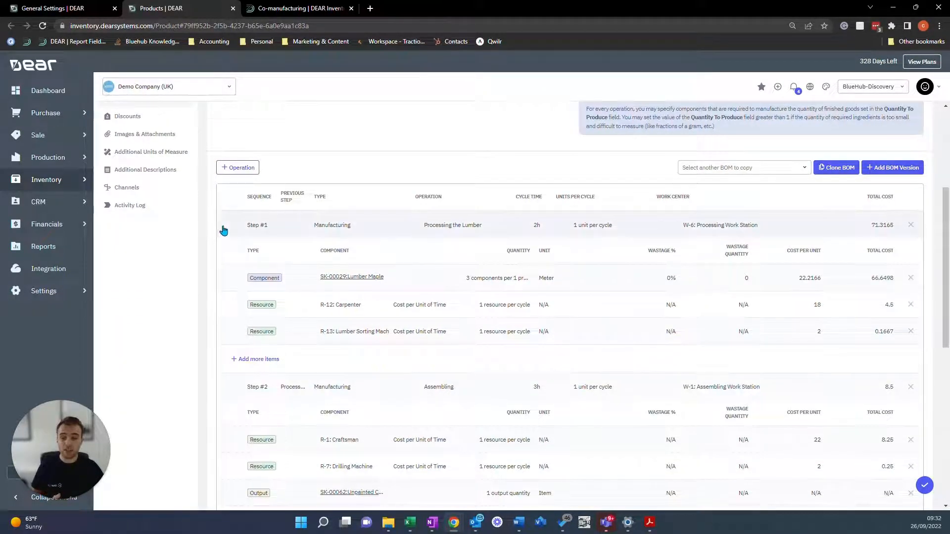
pyautogui.scroll(-1, 222, 230)
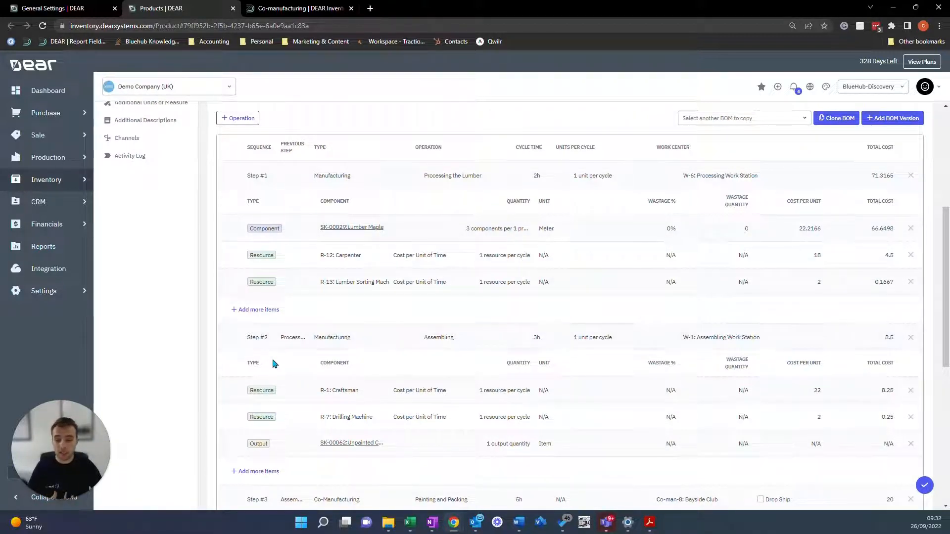
pyautogui.scroll(-1, 317, 391)
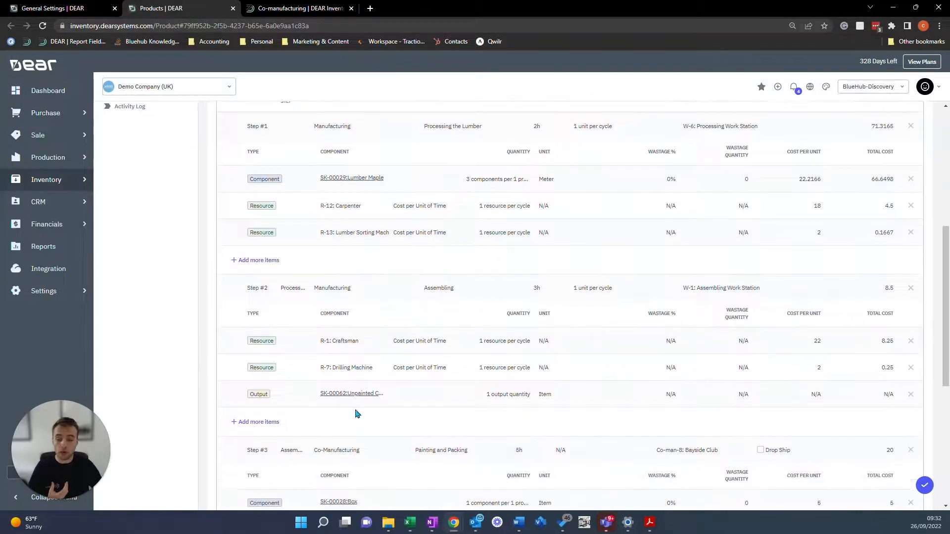
pyautogui.moveTo(357, 399)
pyautogui.scroll(-1, 358, 399)
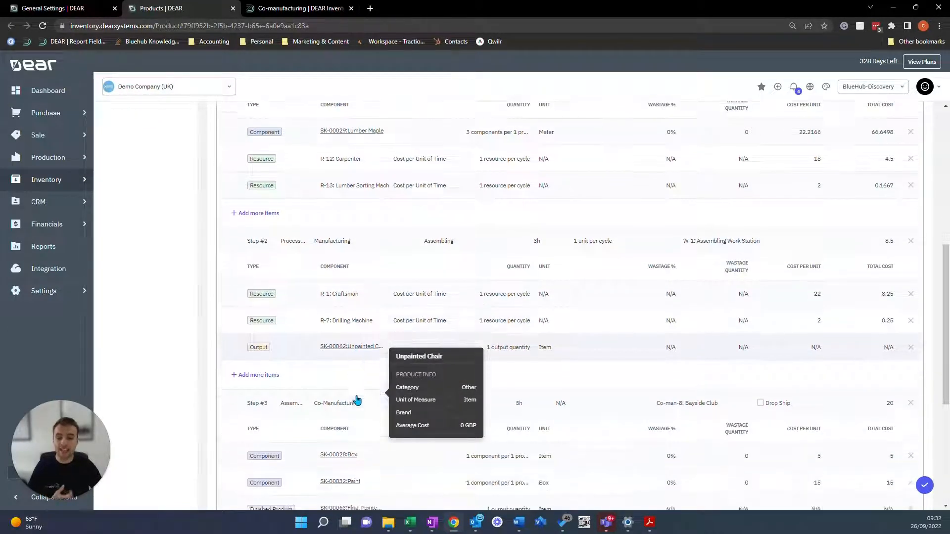
pyautogui.scroll(-3, 341, 414)
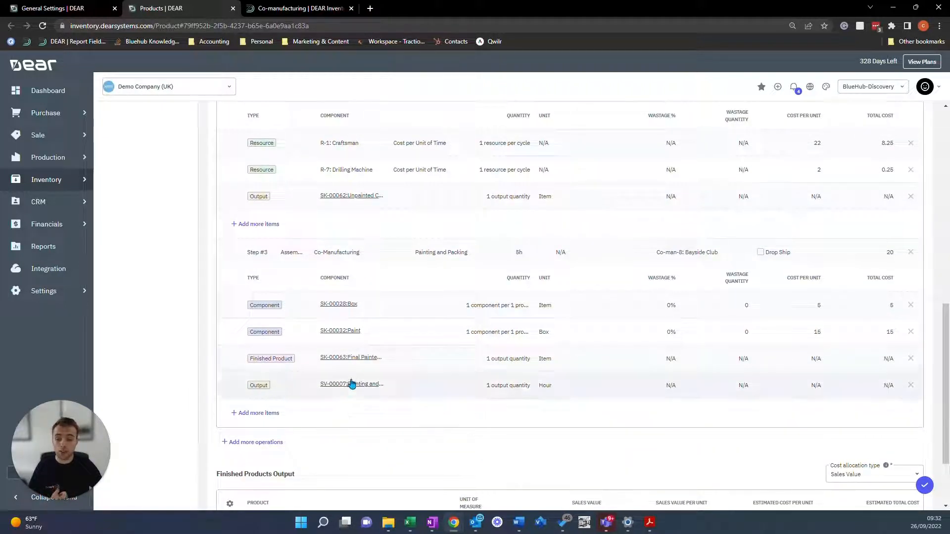
# Step: In the DEAR co-manufacturing support article, review the execution scenarios and read scenario 2, Transfer mode with two finished products and one output
pyautogui.moveTo(361, 359)
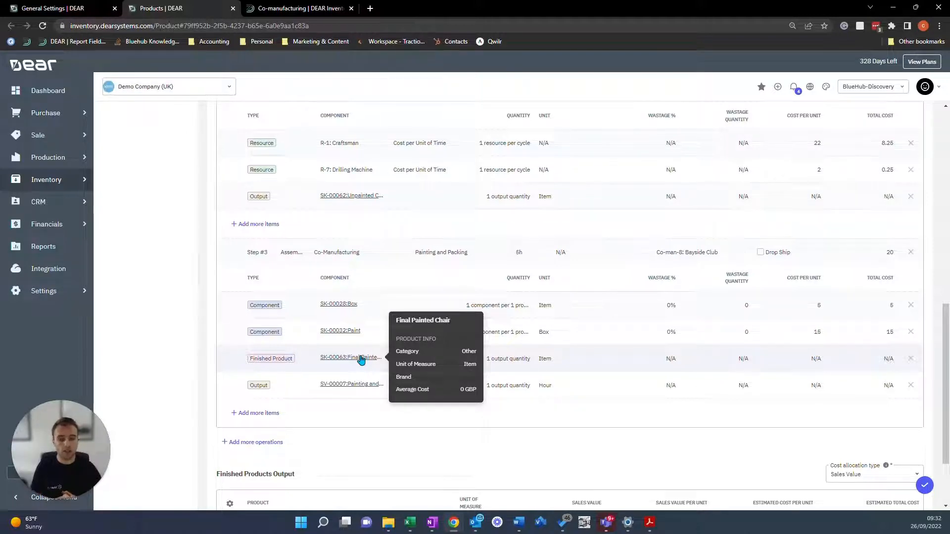
pyautogui.click(307, 8)
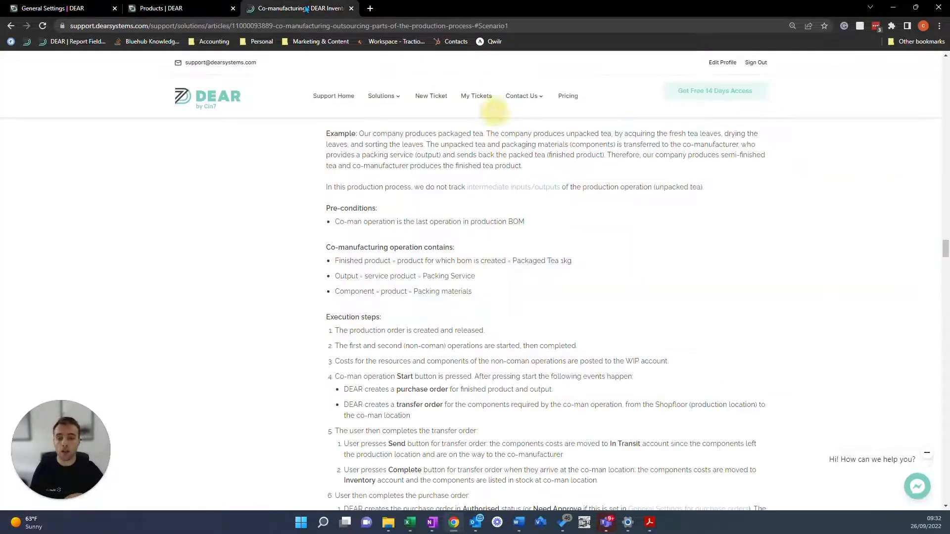
pyautogui.scroll(-2, 368, 175)
pyautogui.scroll(3, 368, 174)
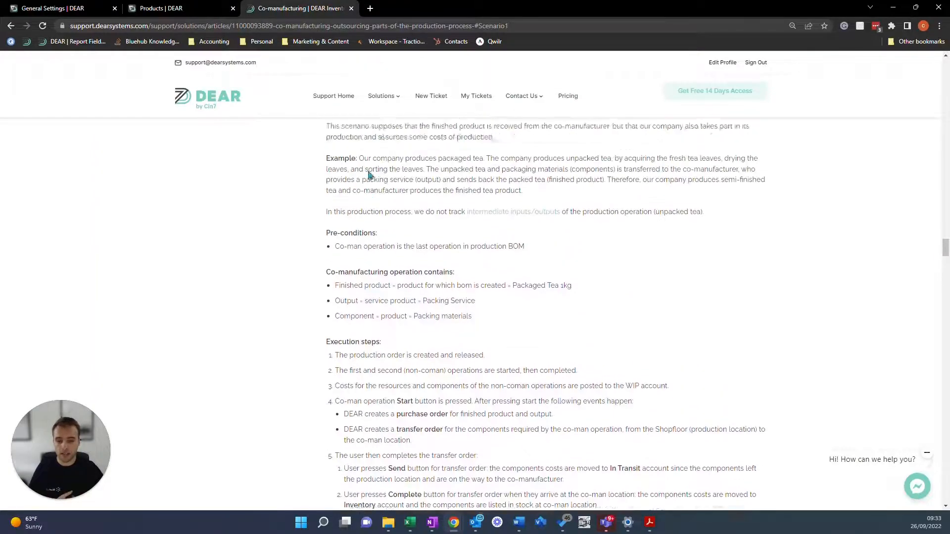
pyautogui.scroll(20, 369, 174)
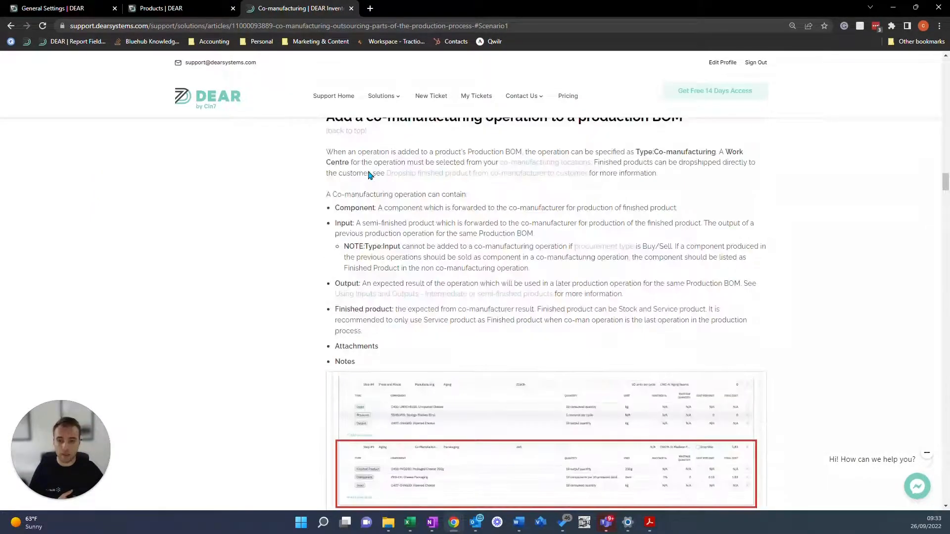
pyautogui.scroll(20, 368, 174)
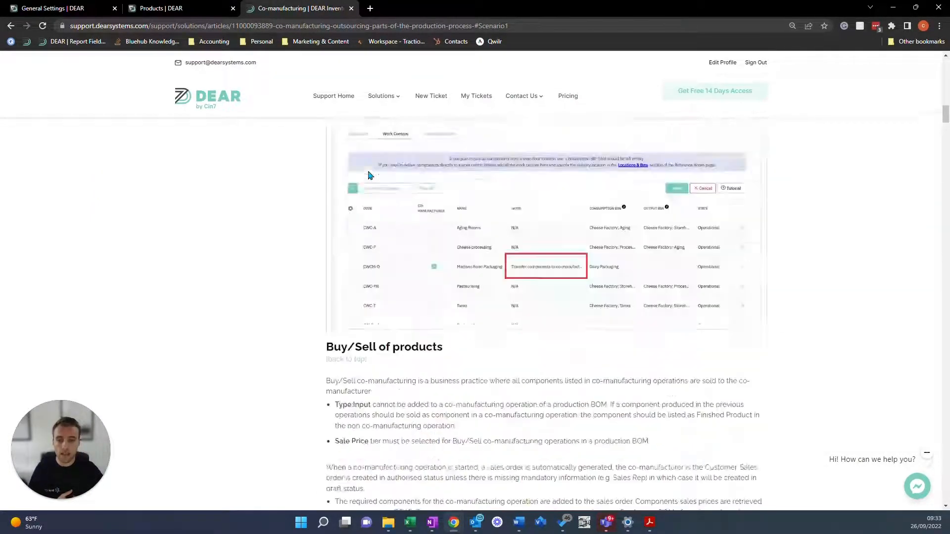
pyautogui.scroll(20, 369, 176)
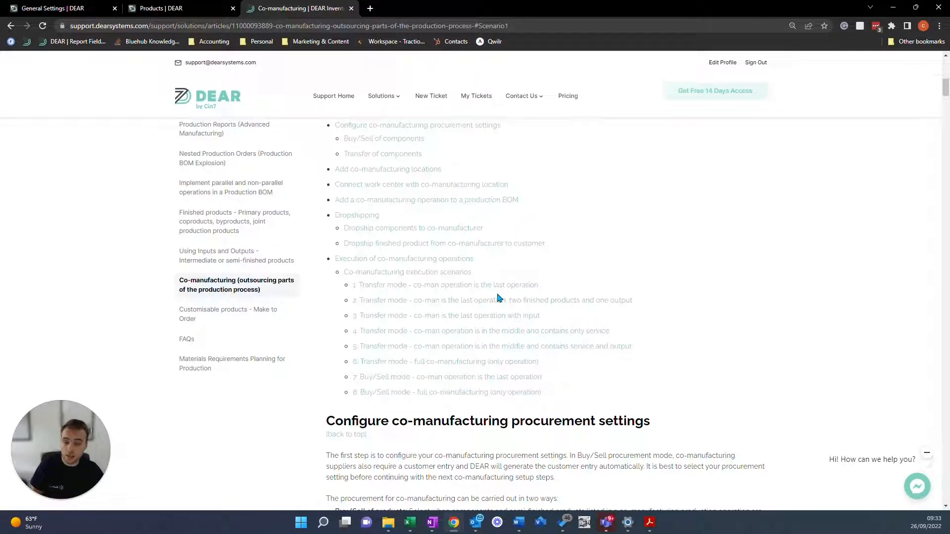
pyautogui.click(427, 306)
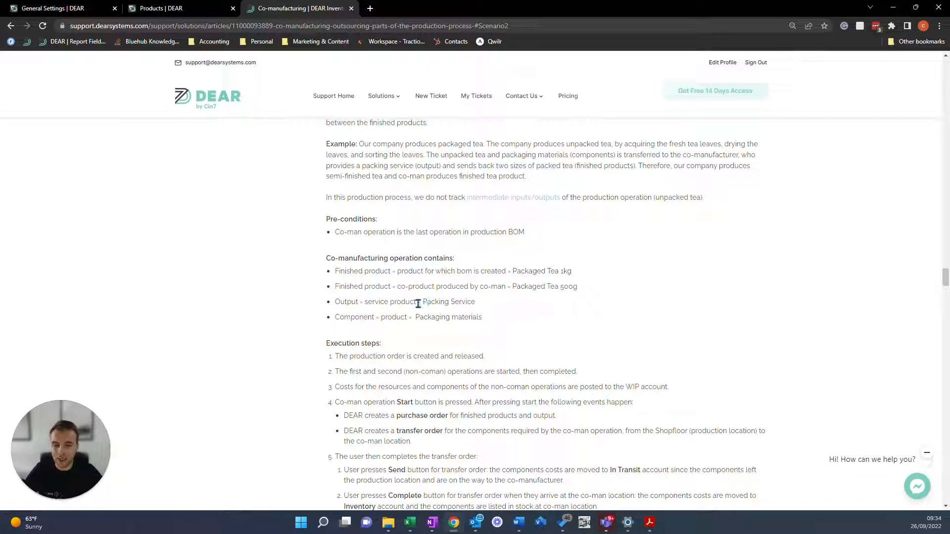
pyautogui.scroll(2, 418, 304)
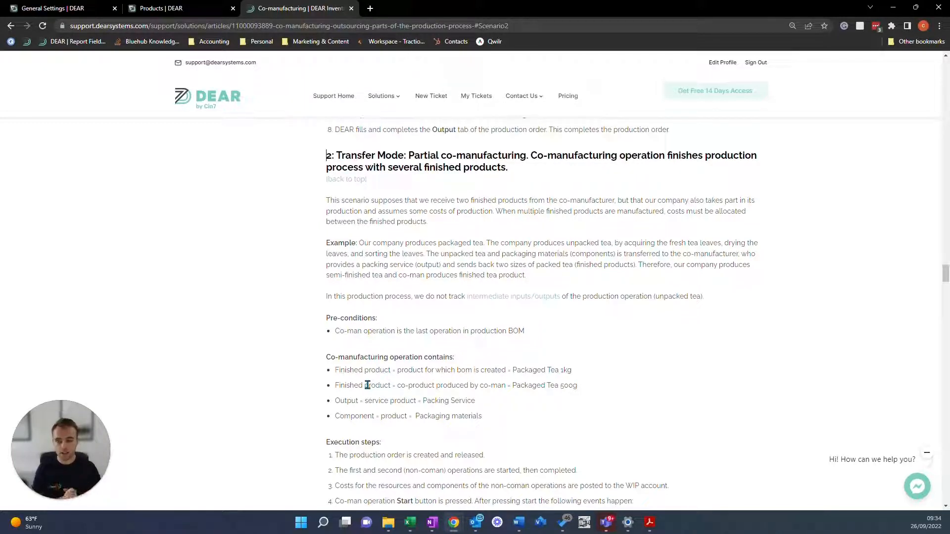
# Step: Return to the Final Painted Chair's production BOM and review the type and work centre options of the Painting and Packing operation
pyautogui.click(165, 14)
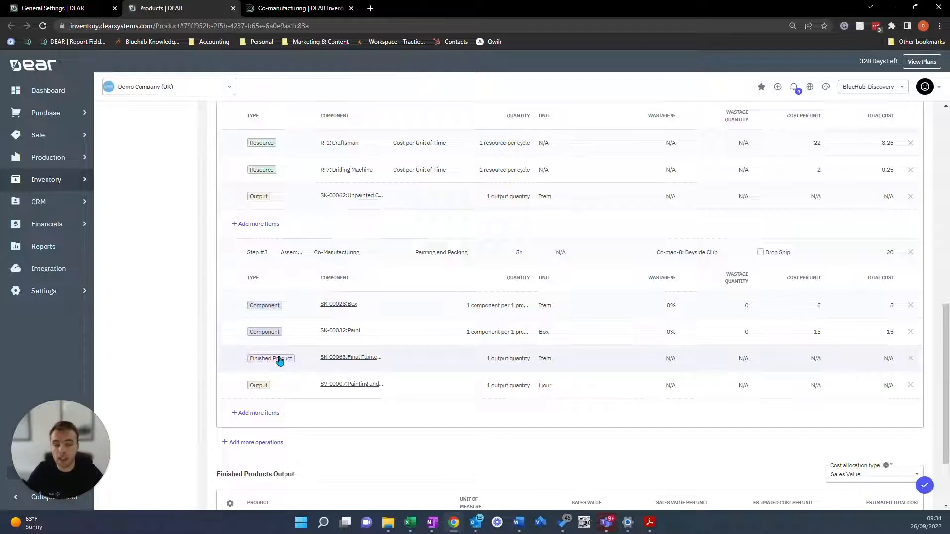
pyautogui.click(337, 253)
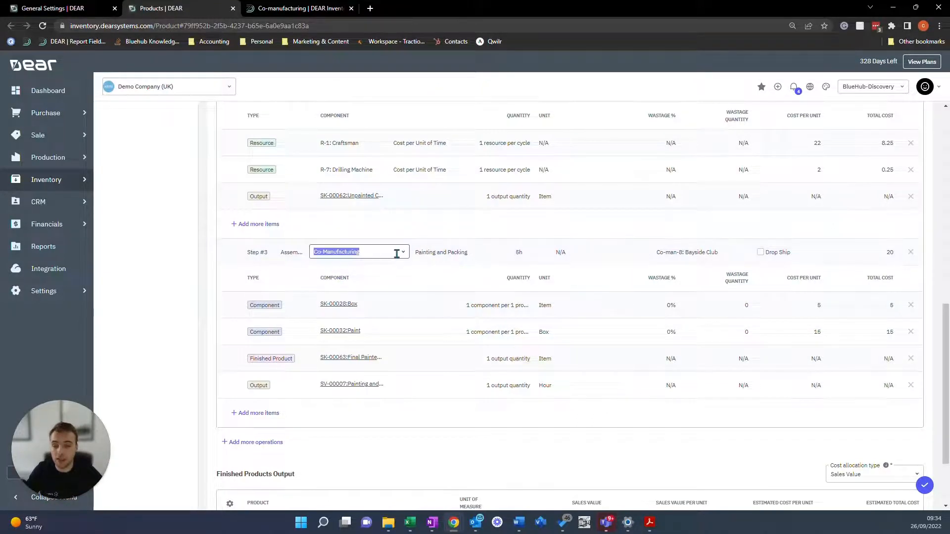
pyautogui.click(402, 253)
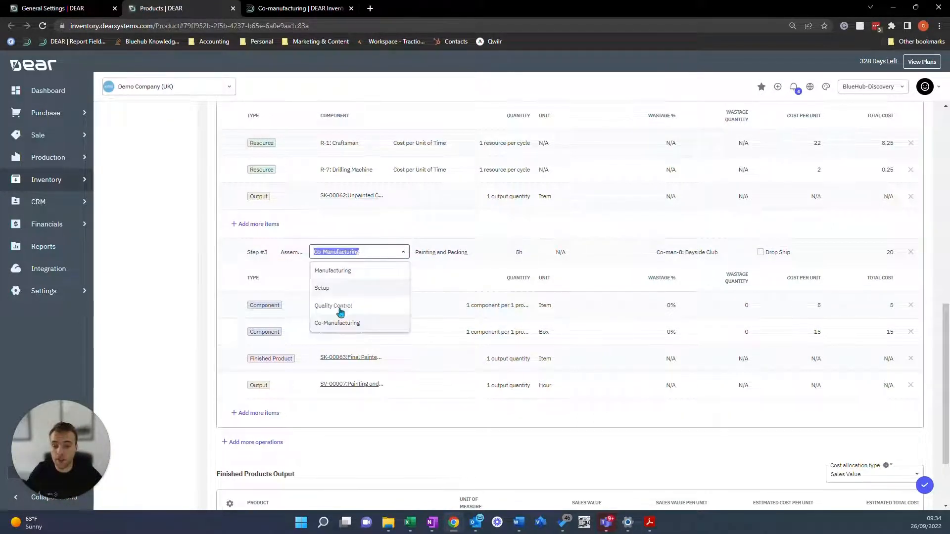
pyautogui.click(703, 253)
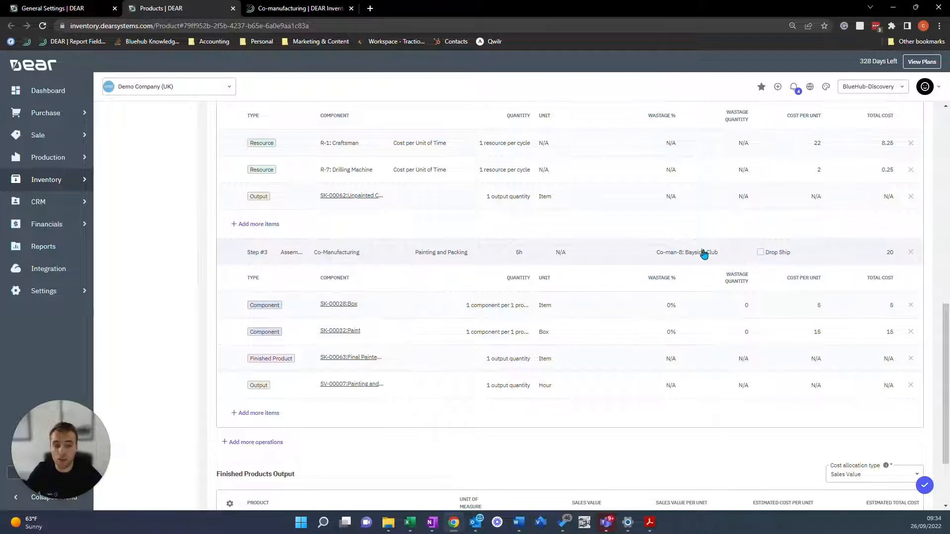
pyautogui.click(713, 251)
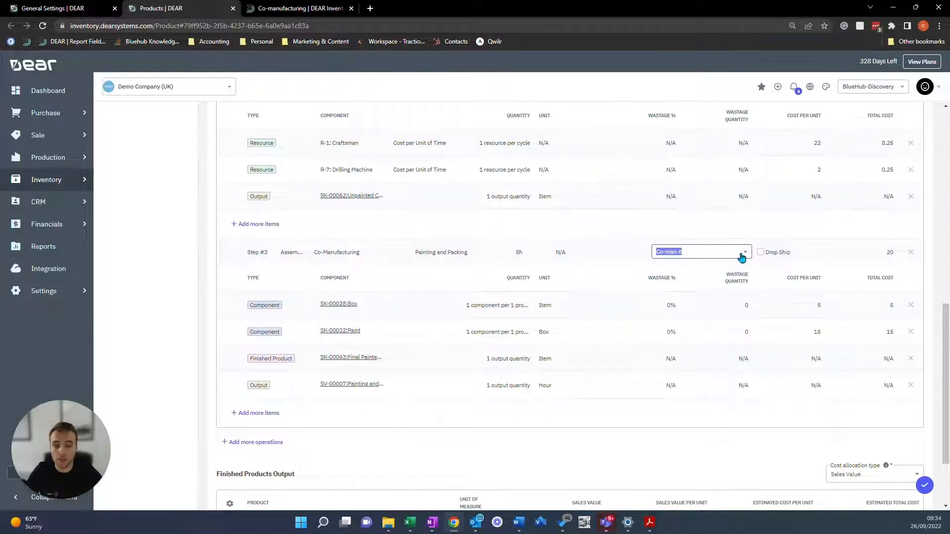
pyautogui.click(741, 257)
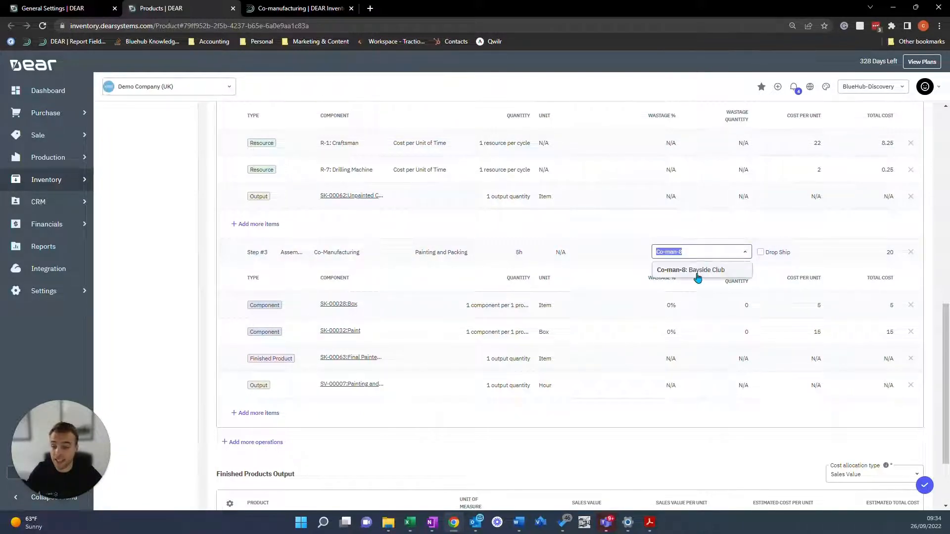
pyautogui.click(501, 434)
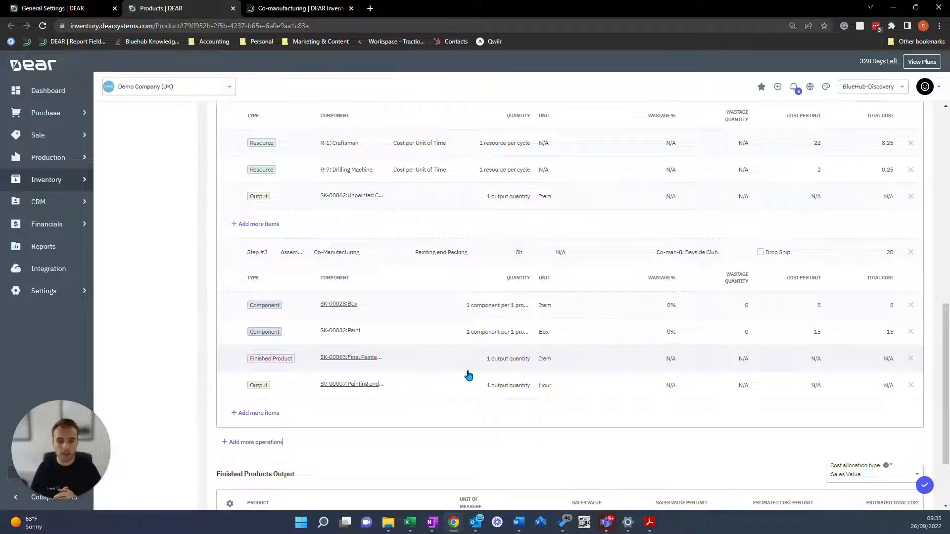
# Step: Add a fourth operation to the production BOM and set its type to Co-Manufacturing
pyautogui.scroll(-1, 447, 388)
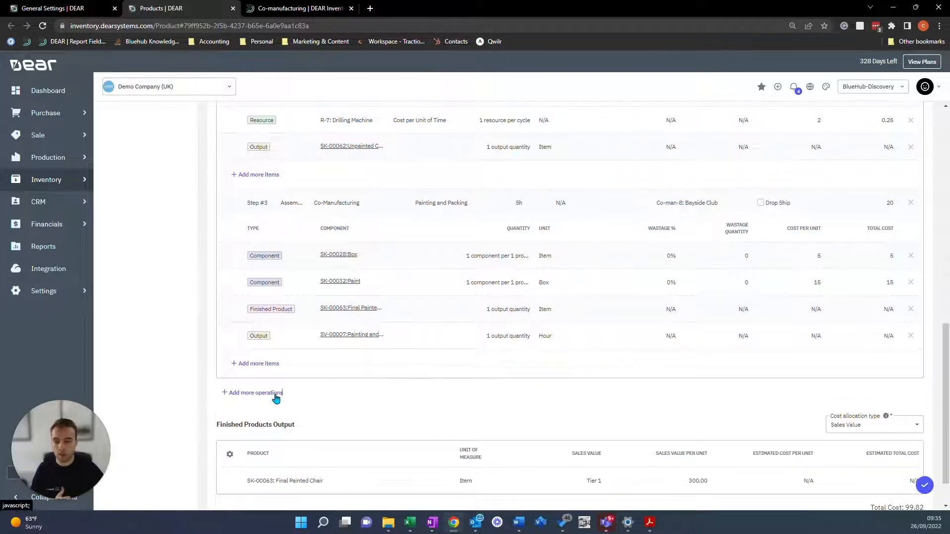
pyautogui.click(275, 394)
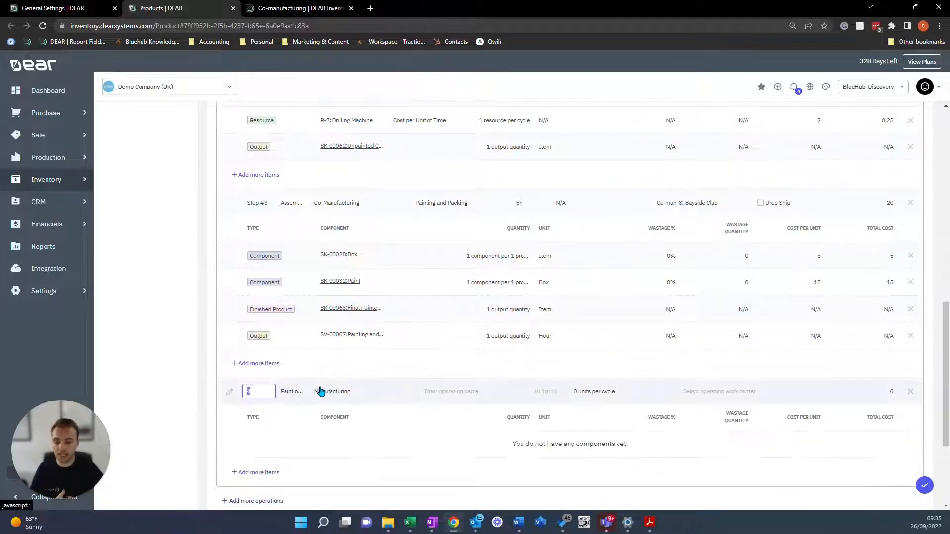
pyautogui.click(381, 394)
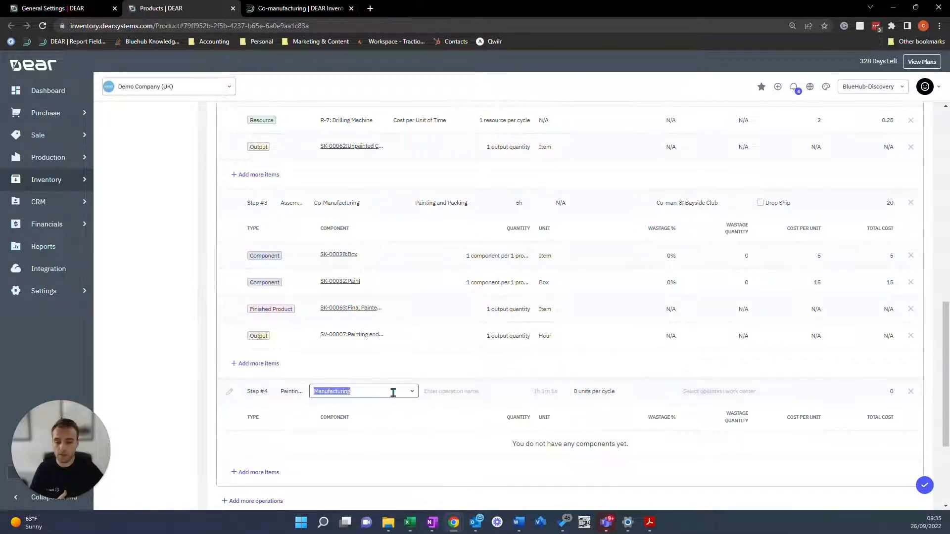
pyautogui.click(414, 392)
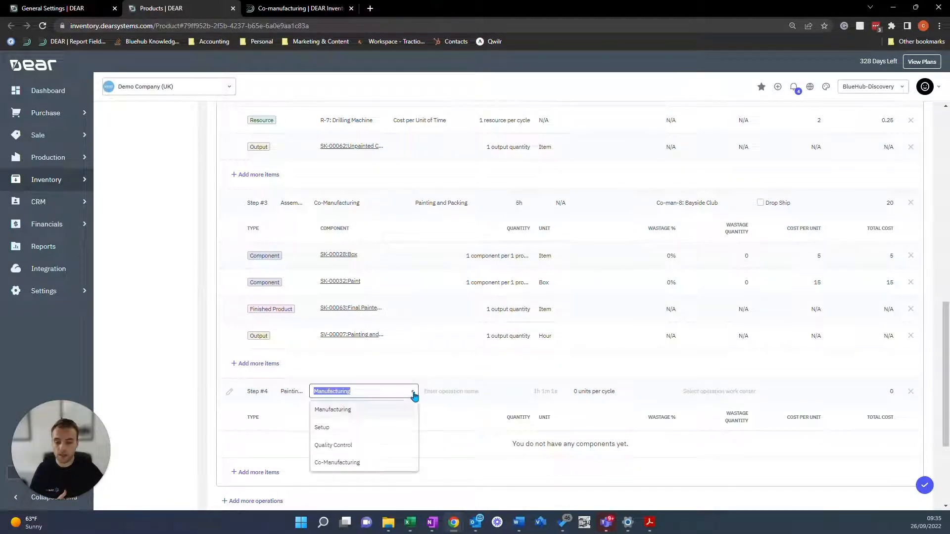
pyautogui.click(364, 467)
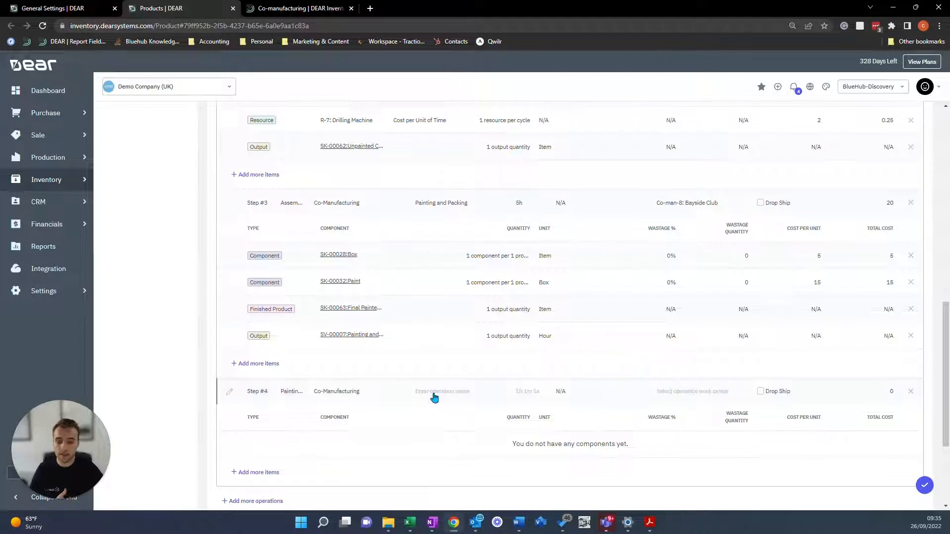
# Step: Name the fourth operation Assembly, set its duration to 5h and assign the Co-man-8: Bayside Club work centre
pyautogui.click(433, 392)
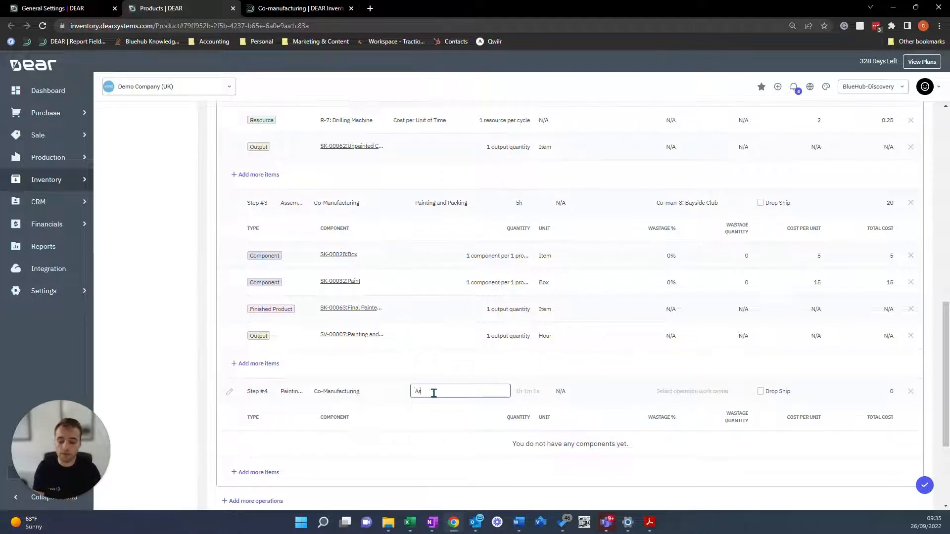
pyautogui.write('Assembly')
pyautogui.press('Tab')
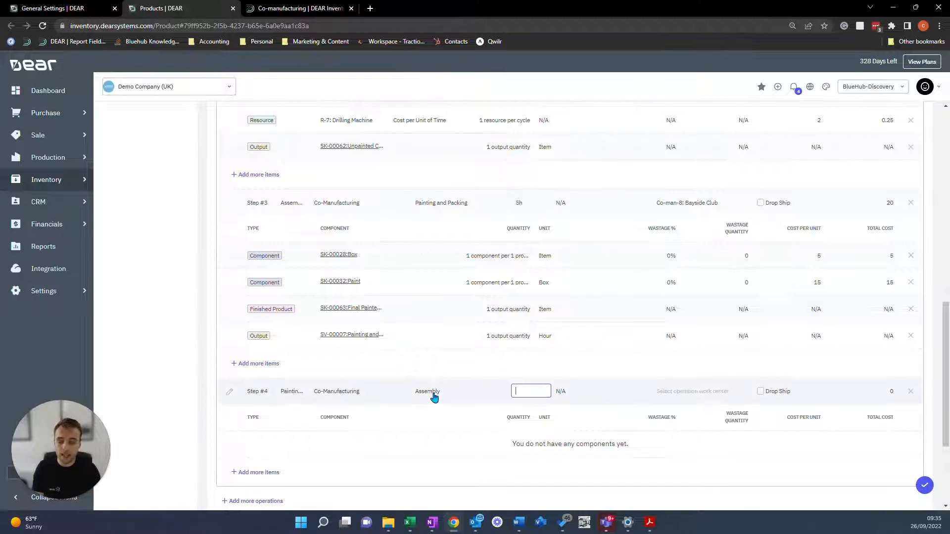
pyautogui.press('Return')
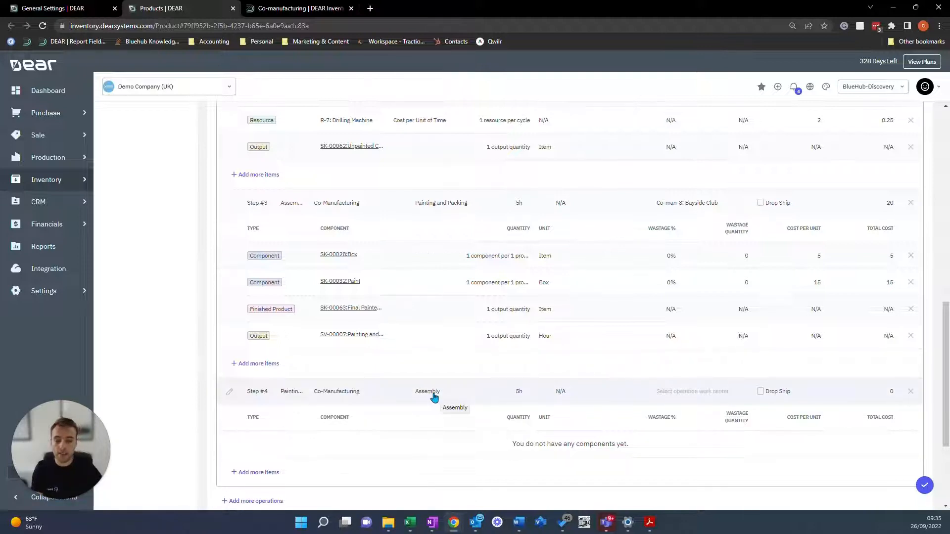
pyautogui.click(713, 391)
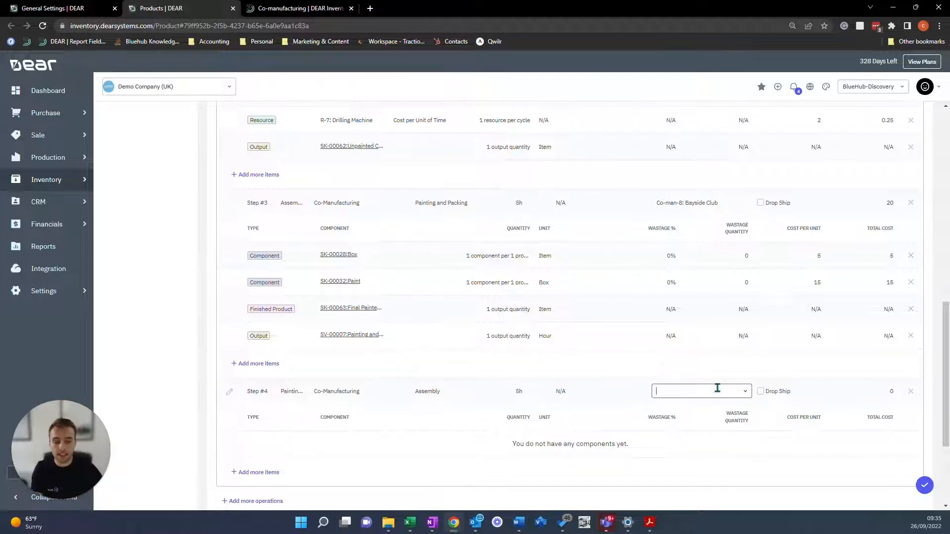
pyautogui.click(743, 393)
pyautogui.click(673, 412)
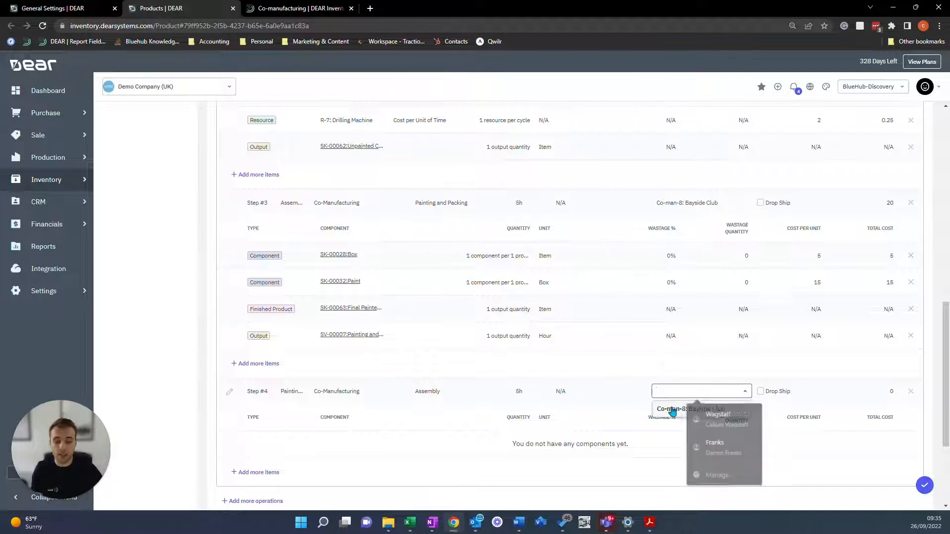
# Step: Add three empty item lines to the Assembly co-manufacturing operation
pyautogui.click(264, 474)
pyautogui.click(264, 474)
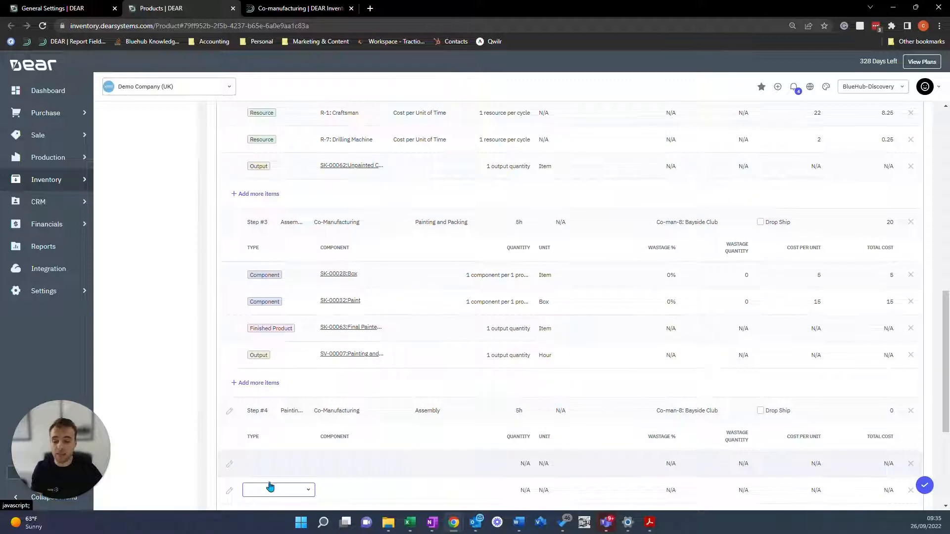
pyautogui.scroll(-2, 283, 473)
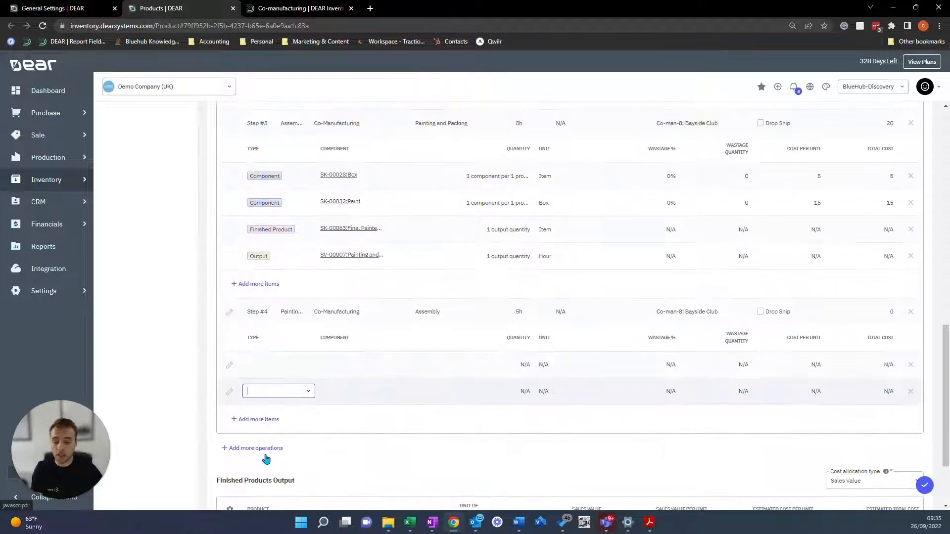
pyautogui.click(264, 420)
# Step: Set the Assembly operation's first item line to Component and its second to Finished Product
pyautogui.click(308, 372)
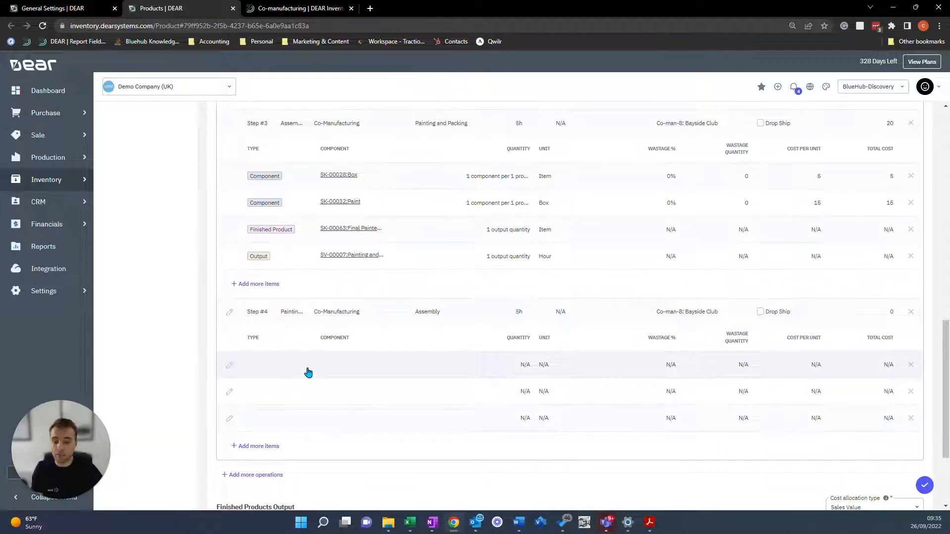
pyautogui.click(308, 373)
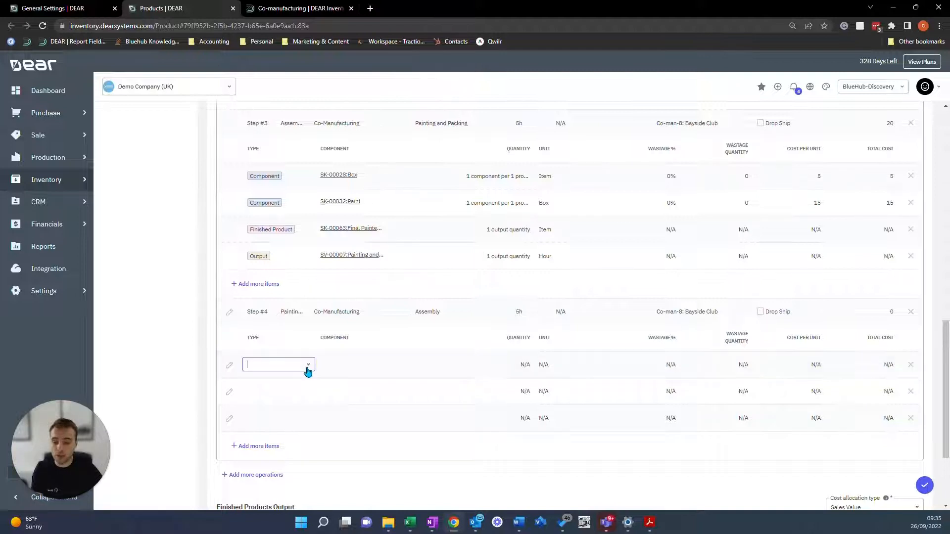
pyautogui.click(309, 367)
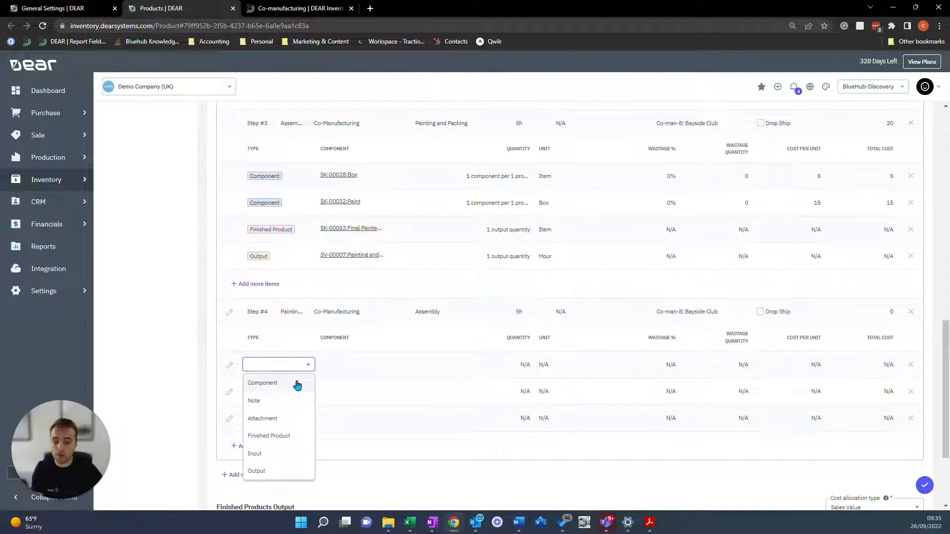
pyautogui.click(297, 382)
pyautogui.click(299, 400)
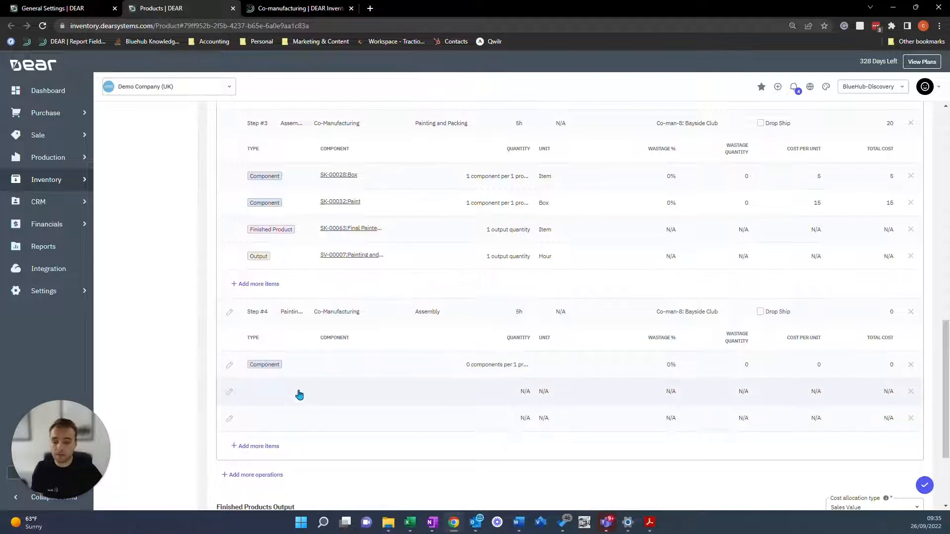
pyautogui.click(303, 398)
pyautogui.click(307, 393)
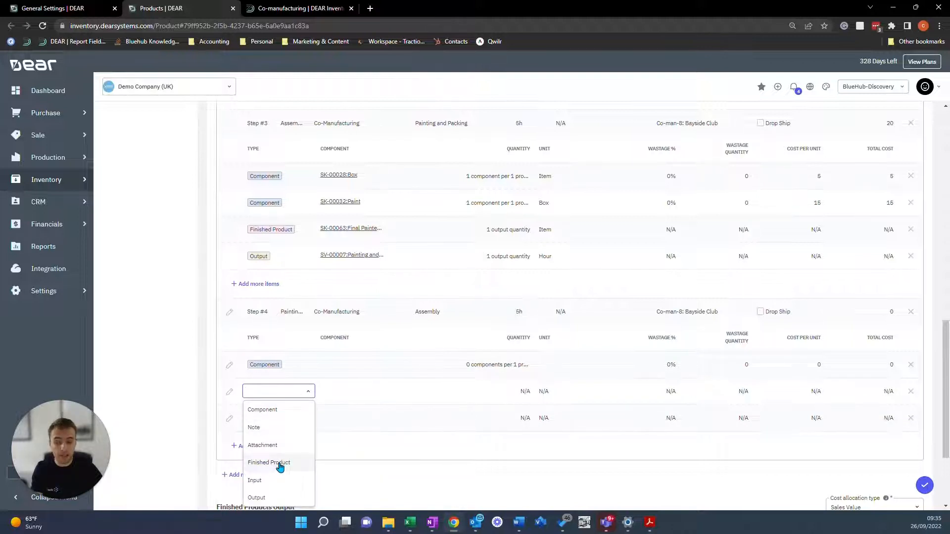
pyautogui.click(280, 467)
# Step: Set the type of the Assembly operation's third item line to Output
pyautogui.click(295, 423)
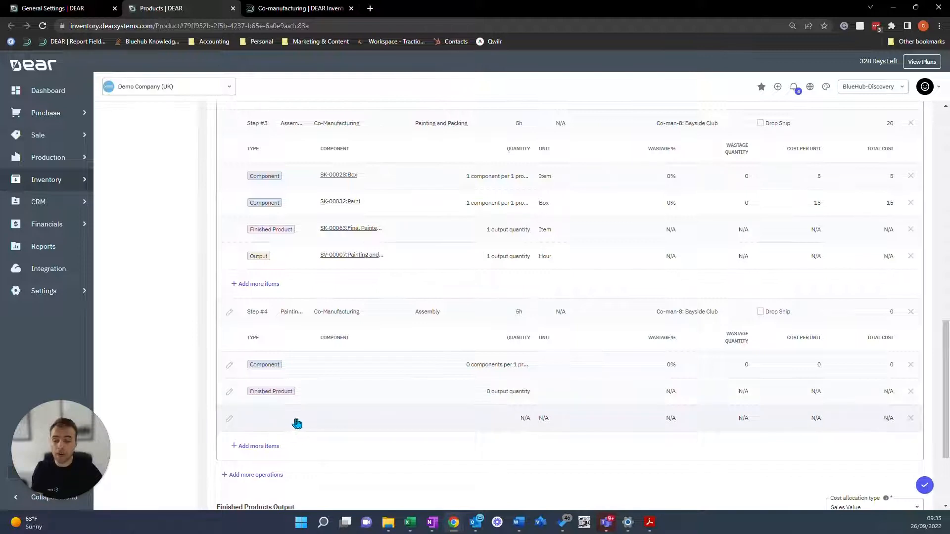
pyautogui.click(308, 421)
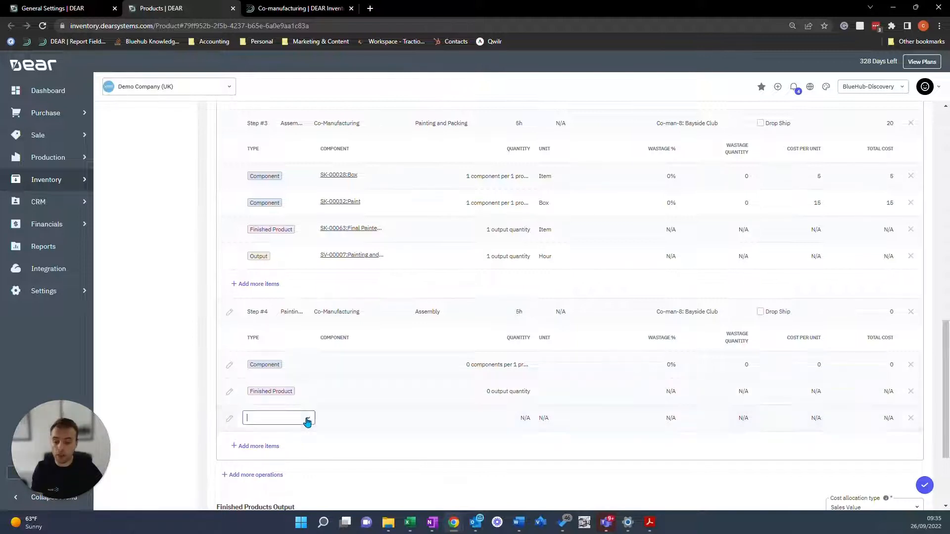
pyautogui.click(309, 420)
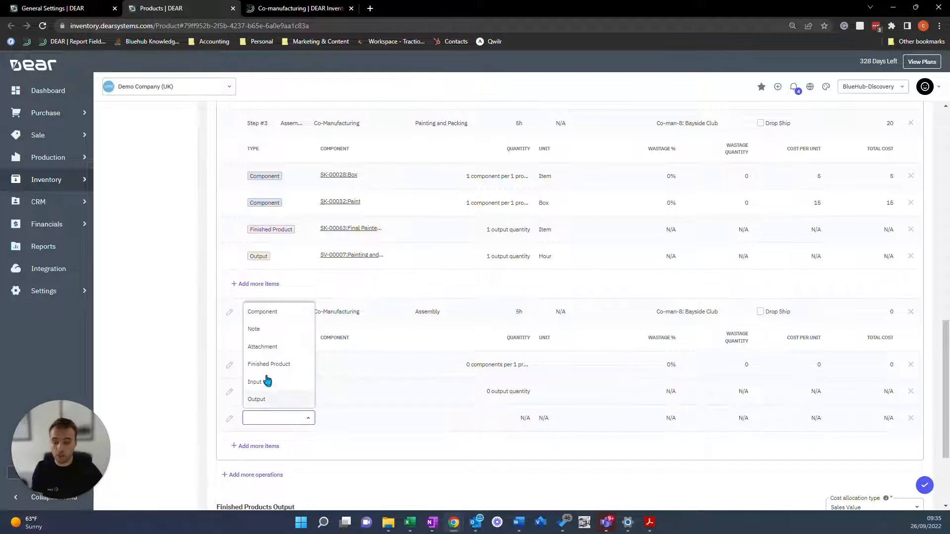
pyautogui.click(268, 400)
pyautogui.click(322, 447)
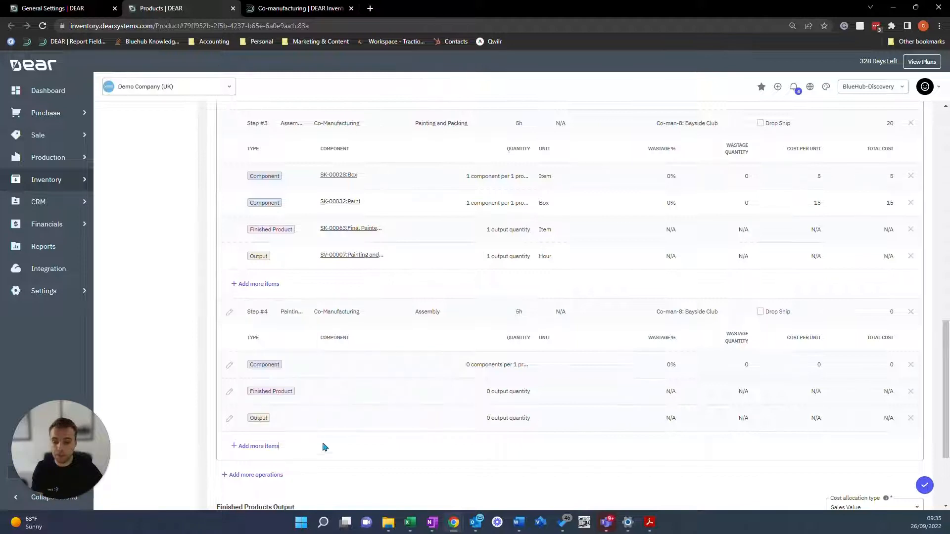
# Step: Assign the product Box (SK-00028) to the Assembly operation's component line
pyautogui.click(309, 366)
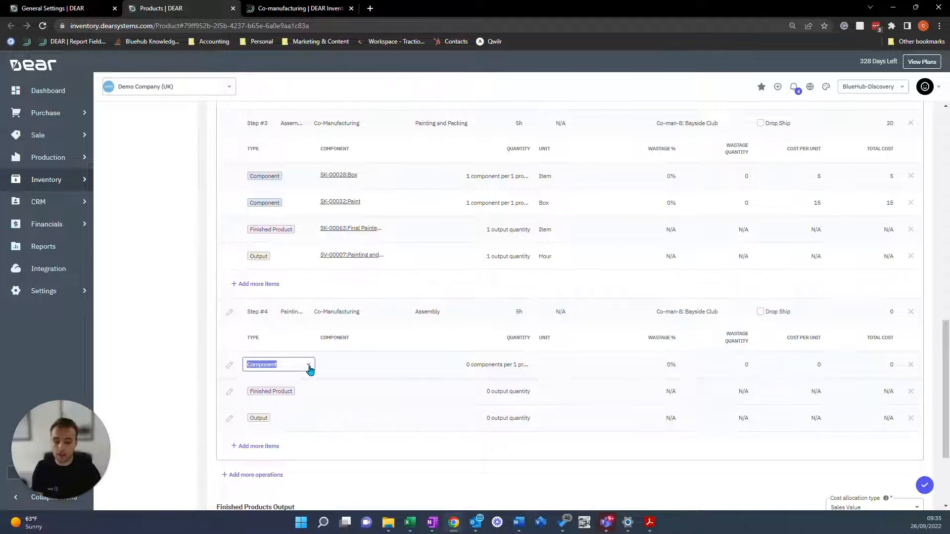
pyautogui.click(344, 368)
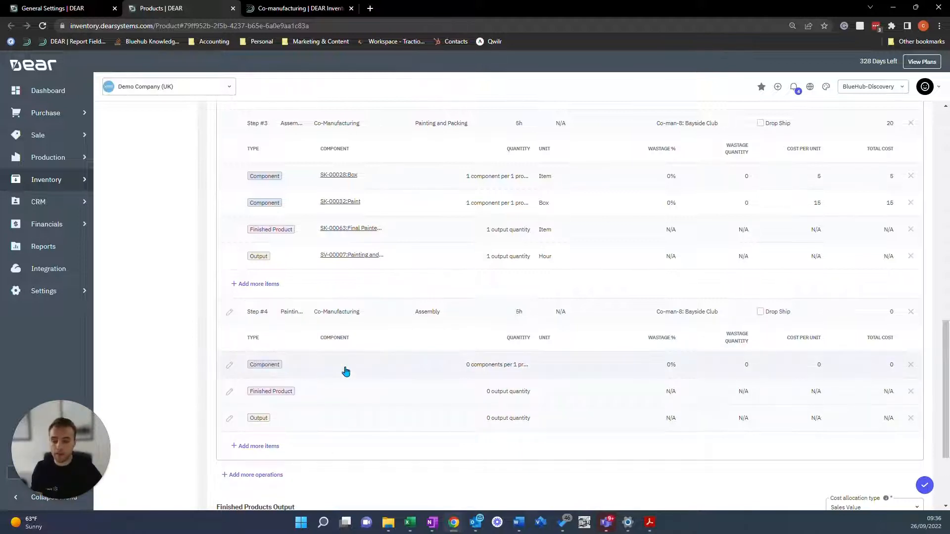
pyautogui.write('bo')
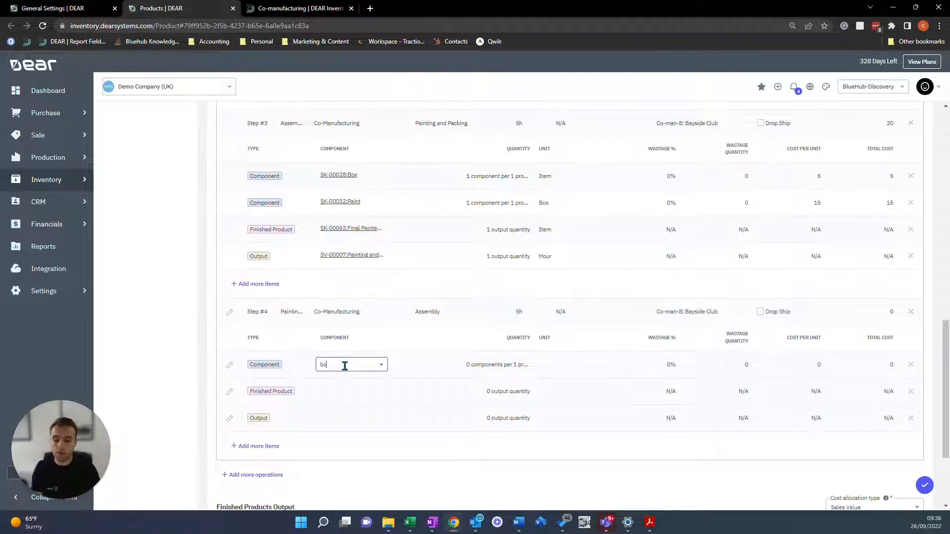
pyautogui.write('x')
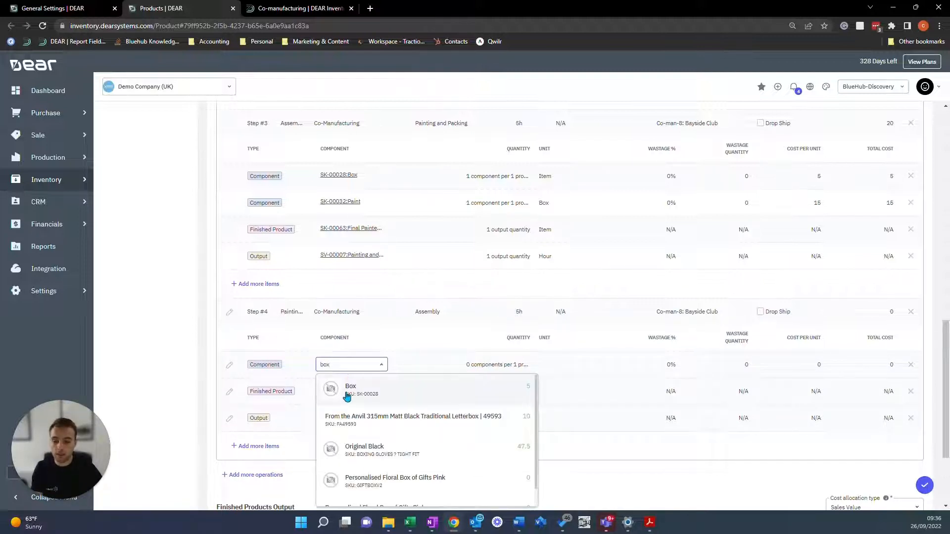
pyautogui.click(347, 395)
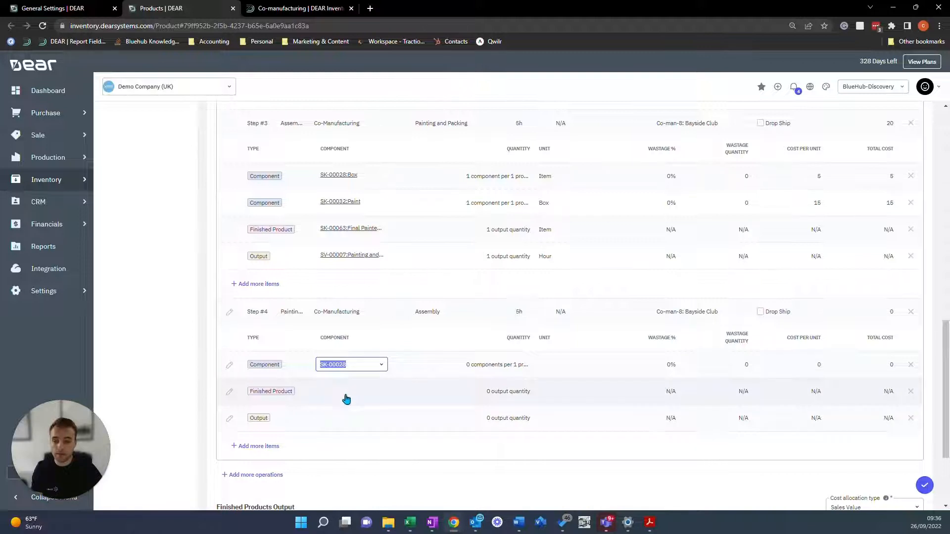
# Step: Try to assign Final Painted Chair (SK-00063) to the Assembly operation's finished product line
pyautogui.click(347, 398)
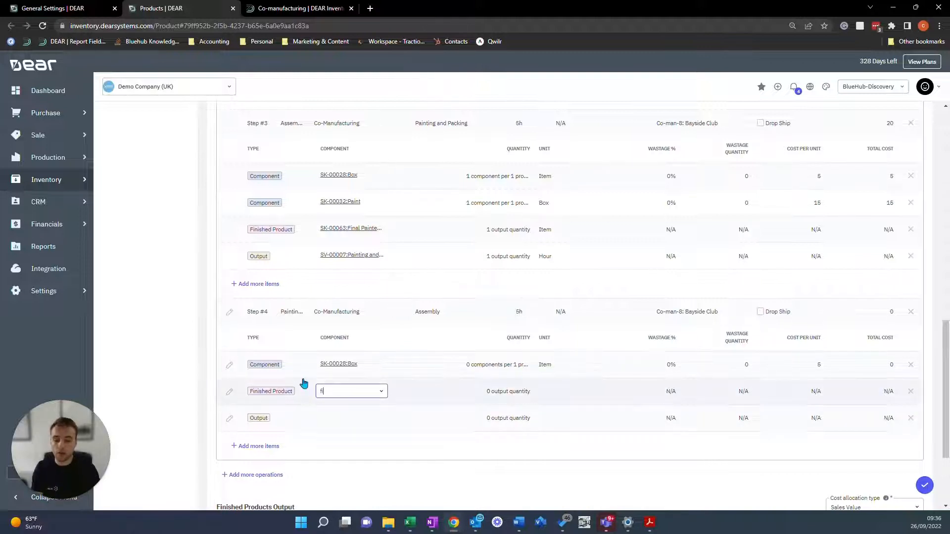
pyautogui.write('final')
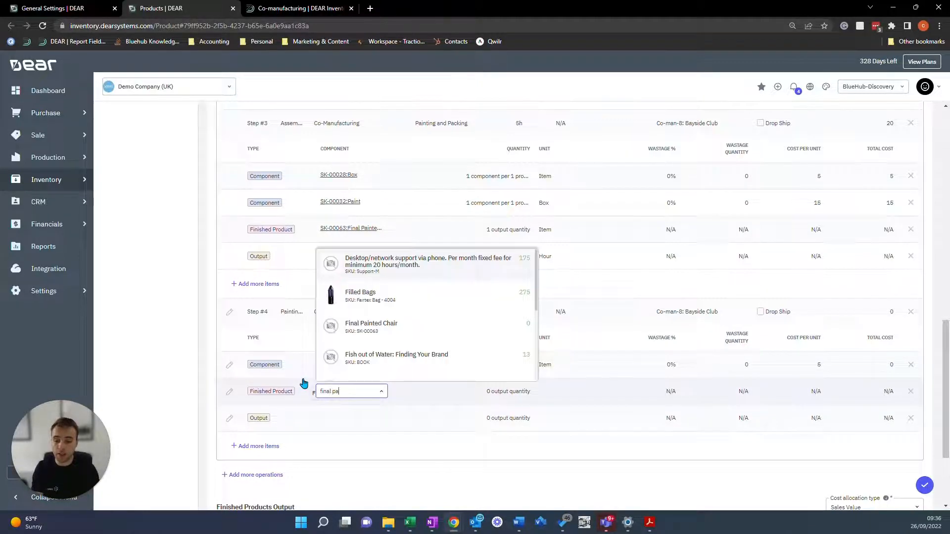
pyautogui.write(' pa')
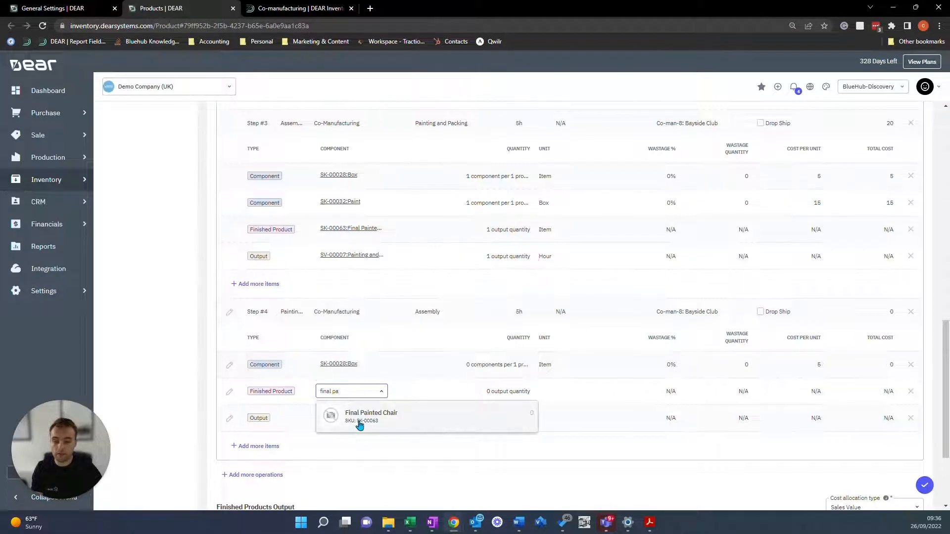
pyautogui.click(336, 427)
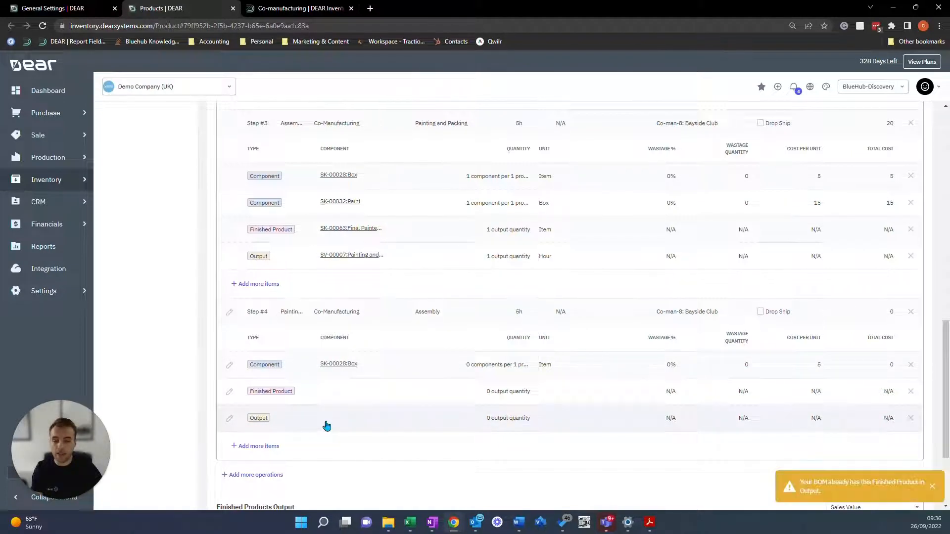
# Step: Assign Painting and Packing Service (SV-00007) to the Assembly operation's output line
pyautogui.click(327, 421)
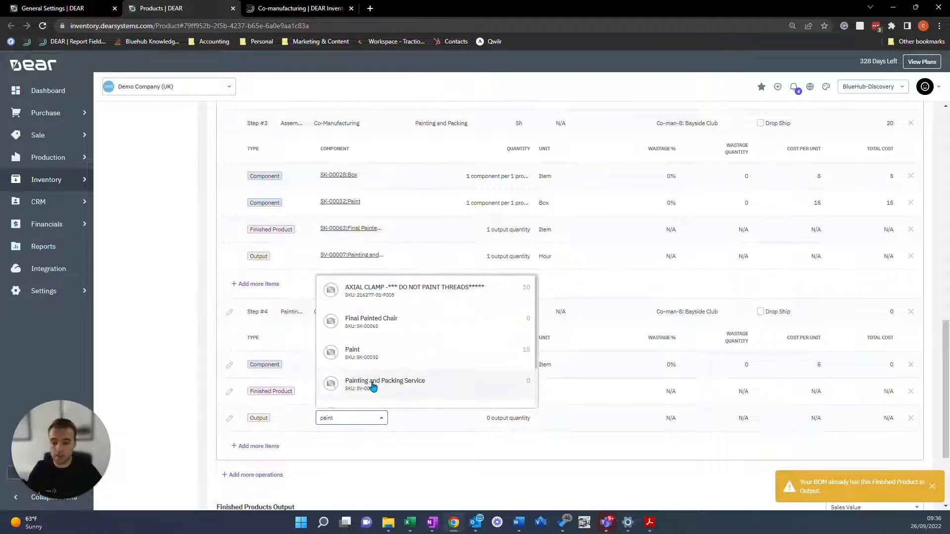
pyautogui.click(372, 385)
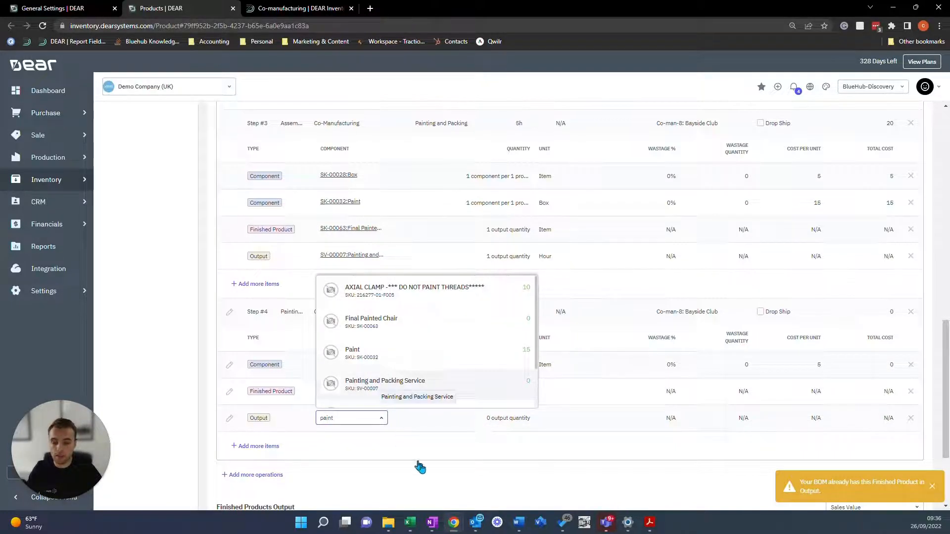
pyautogui.click(488, 423)
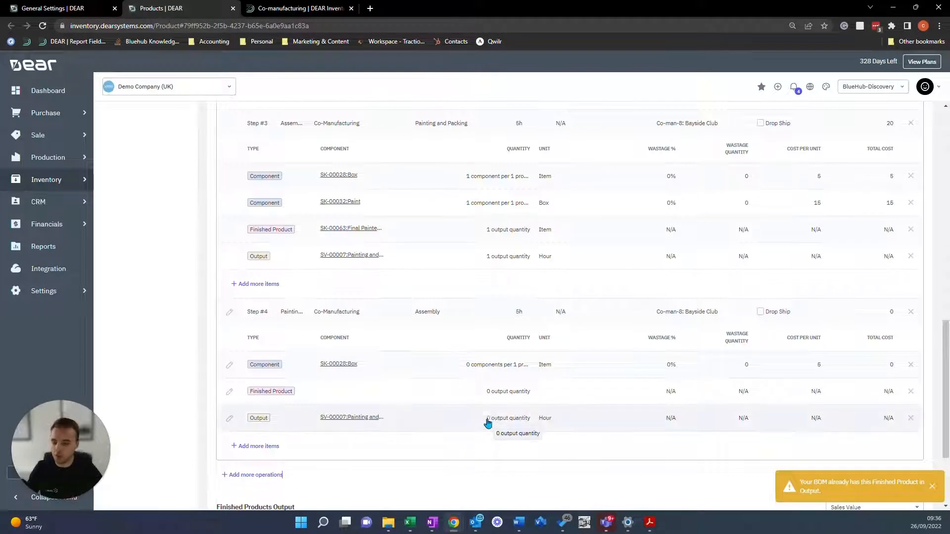
# Step: Delete the fourth operation, Assembly, from the product's production BOM
pyautogui.click(910, 312)
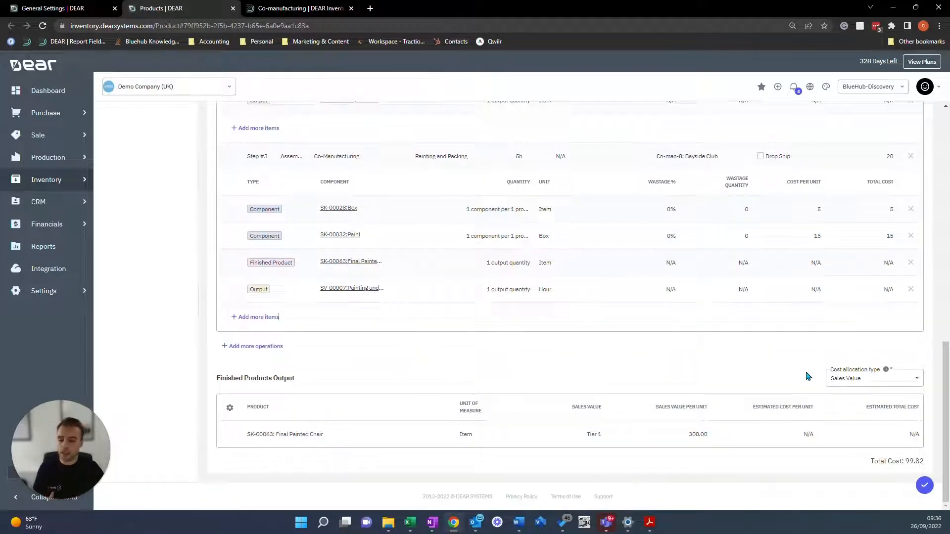
pyautogui.click(925, 487)
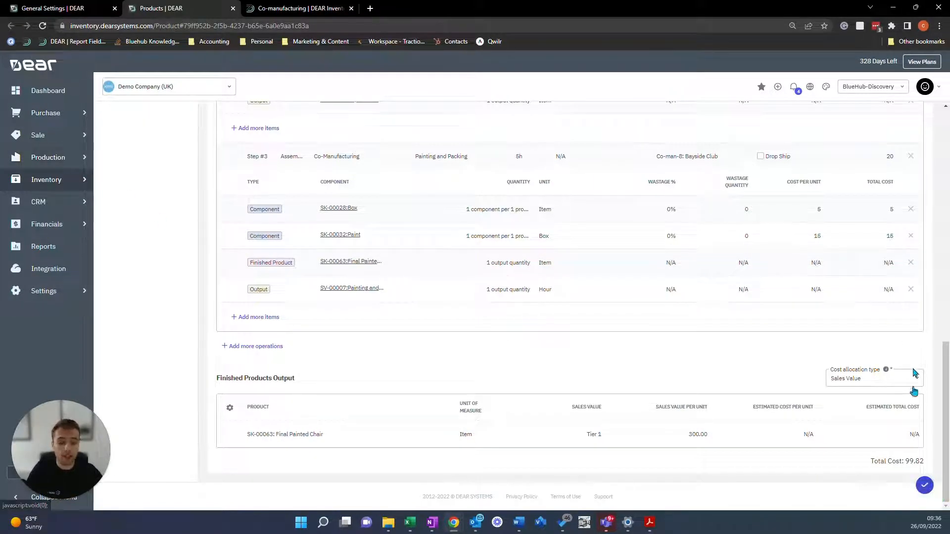
# Step: Start a new production order and choose Final Painted Chair (SK-00063) as its product
pyautogui.moveTo(87, 158)
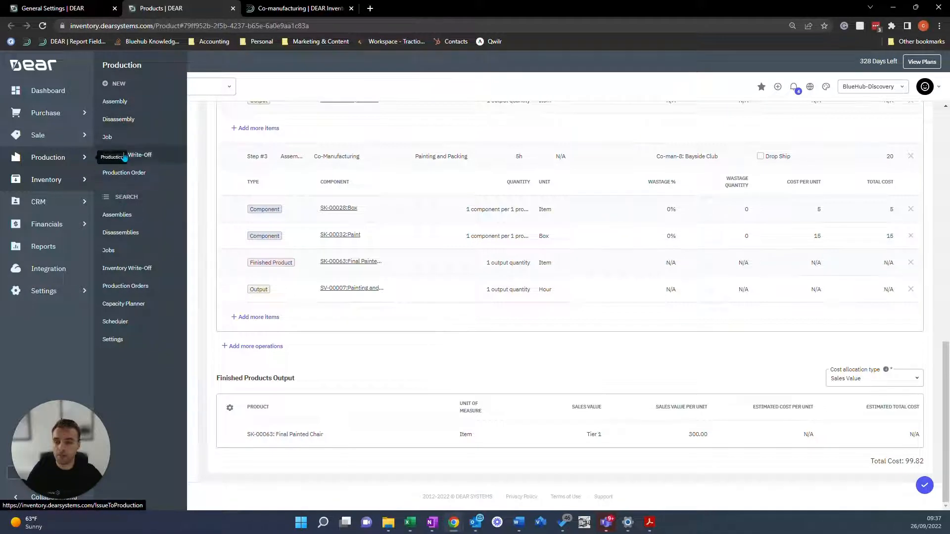
pyautogui.click(123, 174)
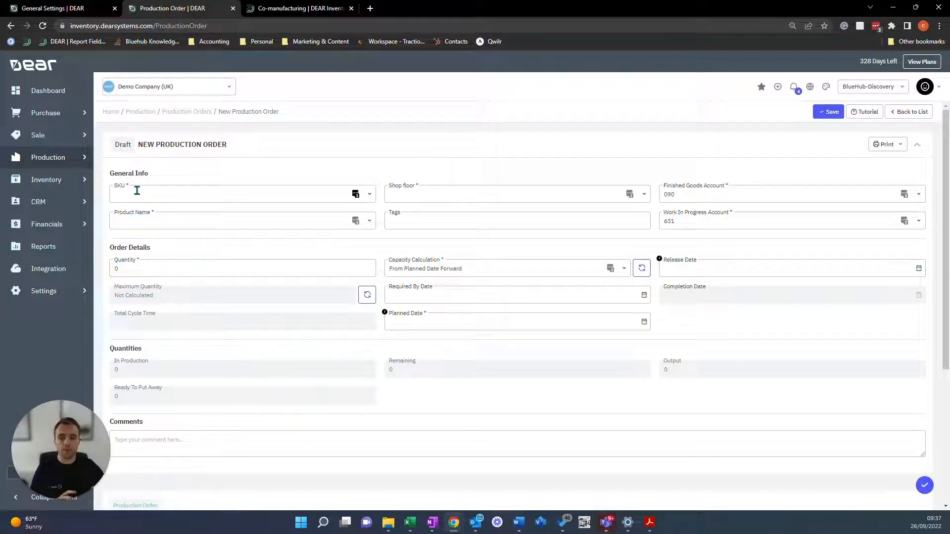
pyautogui.click(125, 217)
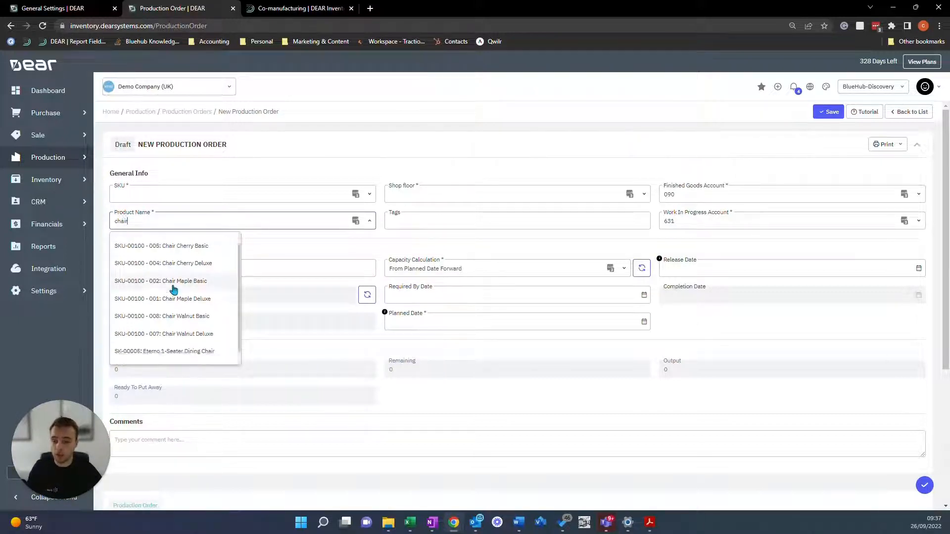
pyautogui.scroll(-2, 170, 285)
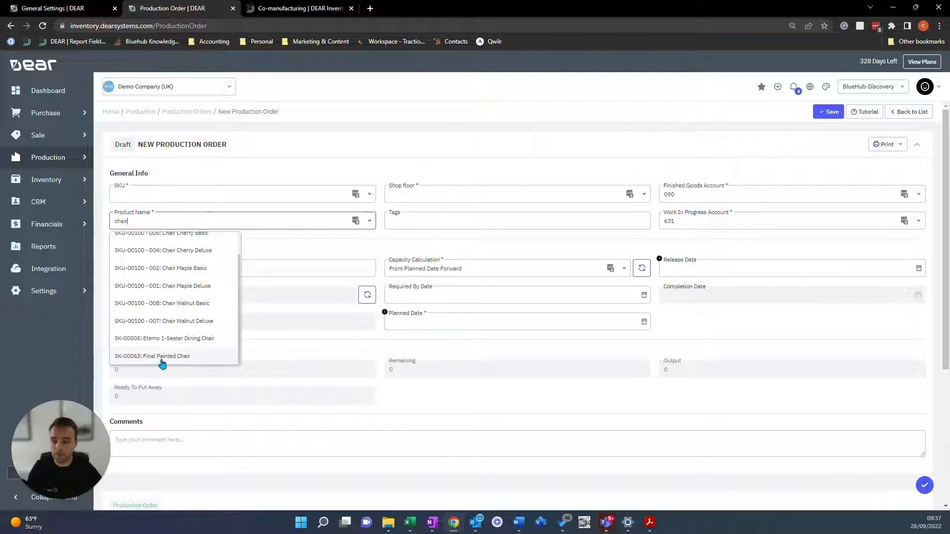
pyautogui.click(161, 360)
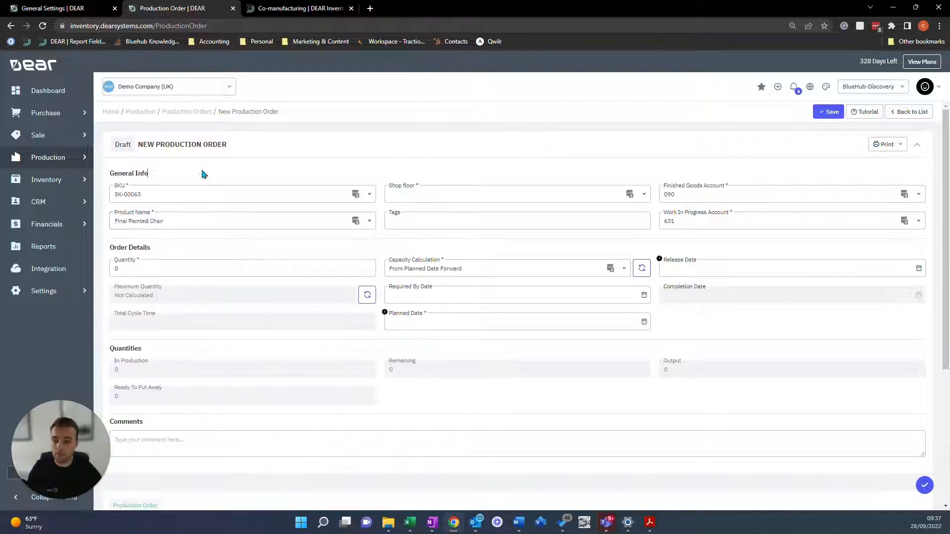
# Step: Set the production order's quantity to 1 and its shop floor to Production Facility
pyautogui.click(146, 268)
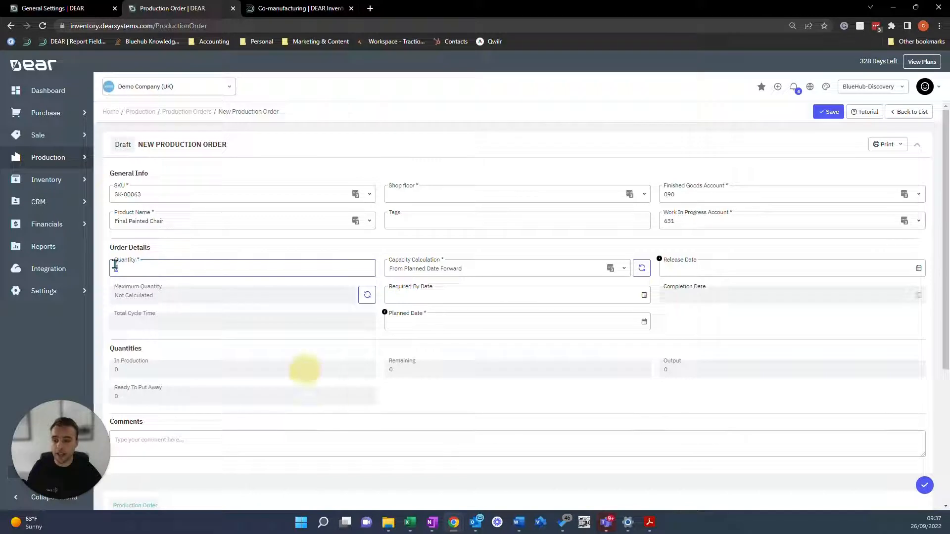
pyautogui.write('1')
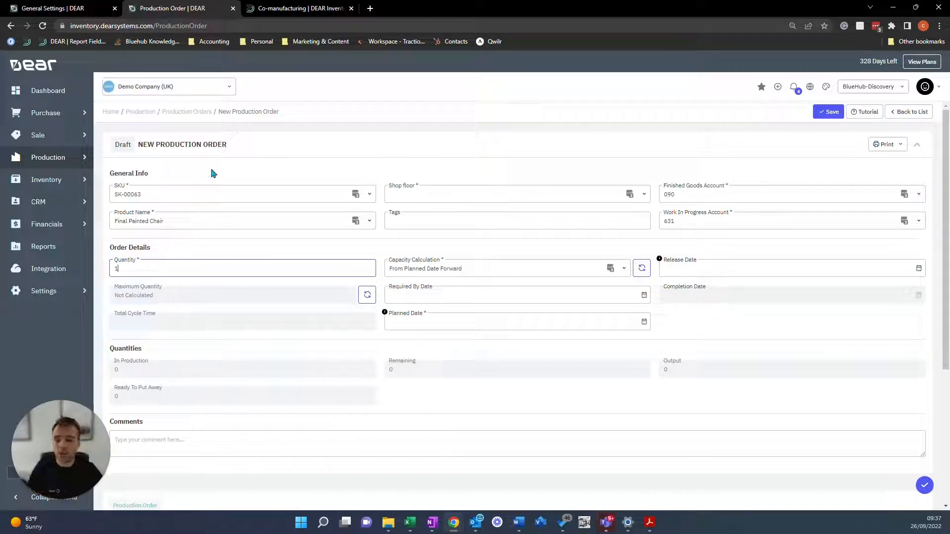
pyautogui.click(401, 276)
pyautogui.click(646, 194)
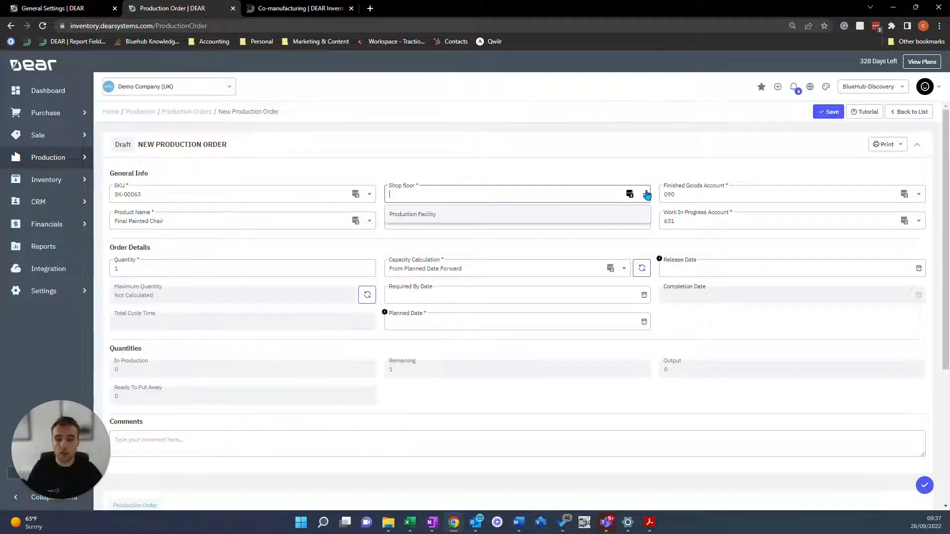
pyautogui.click(571, 218)
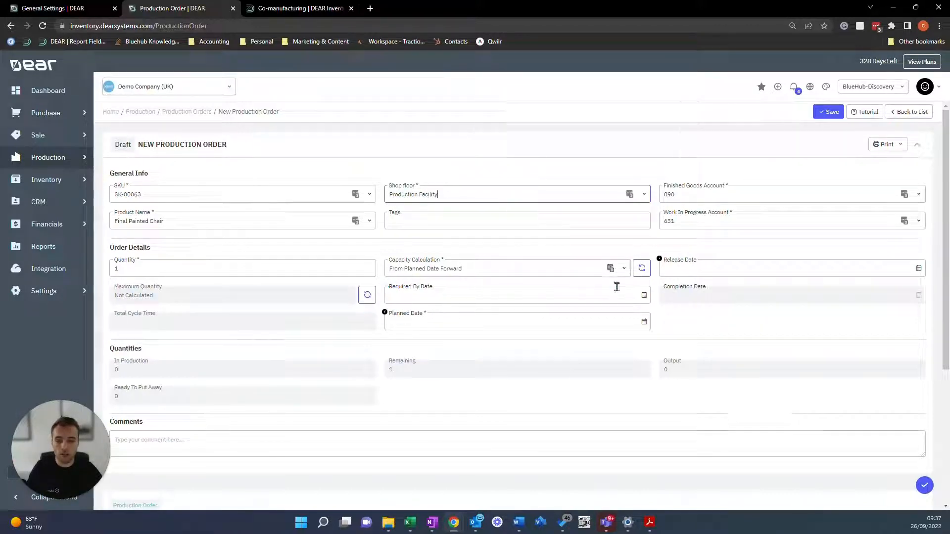
# Step: Set the planned date to 26/09/2022 and calculate the order's required-by and release dates from it
pyautogui.click(642, 331)
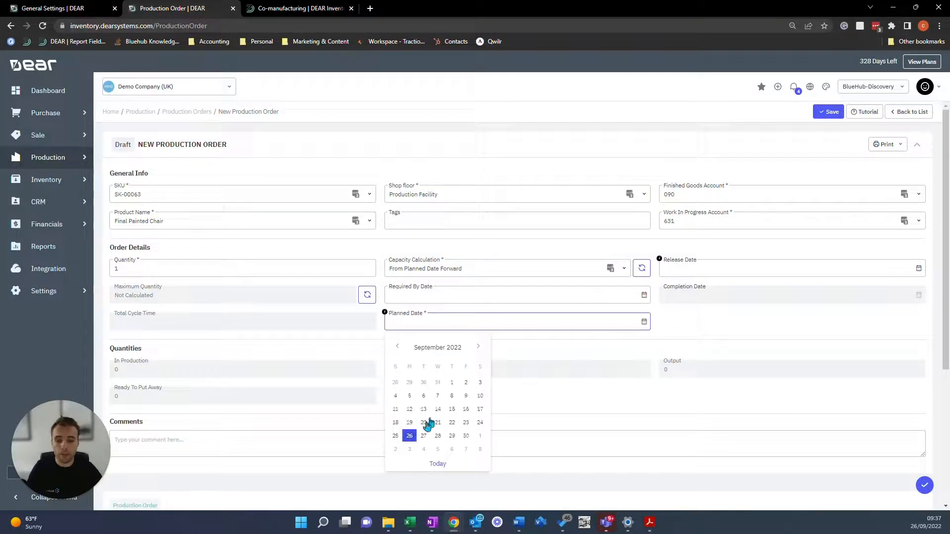
pyautogui.click(409, 436)
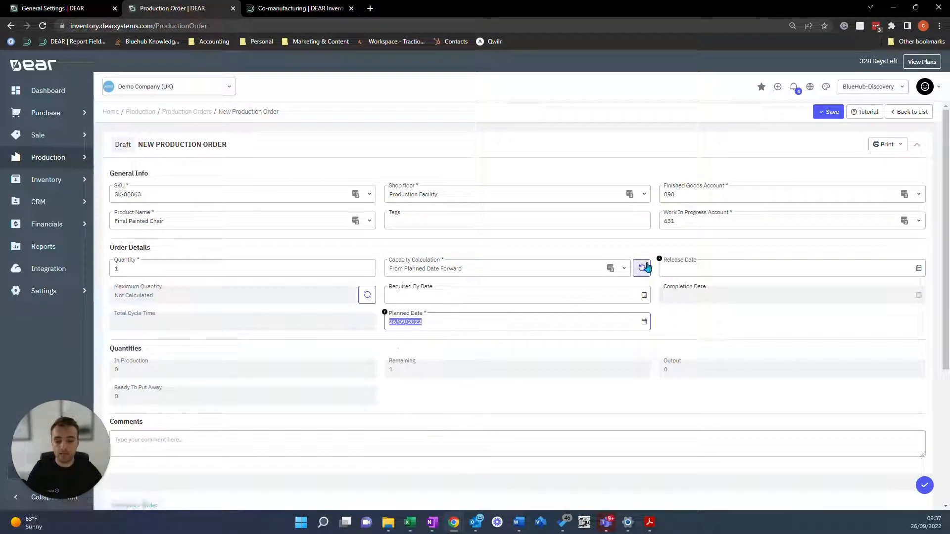
pyautogui.click(642, 269)
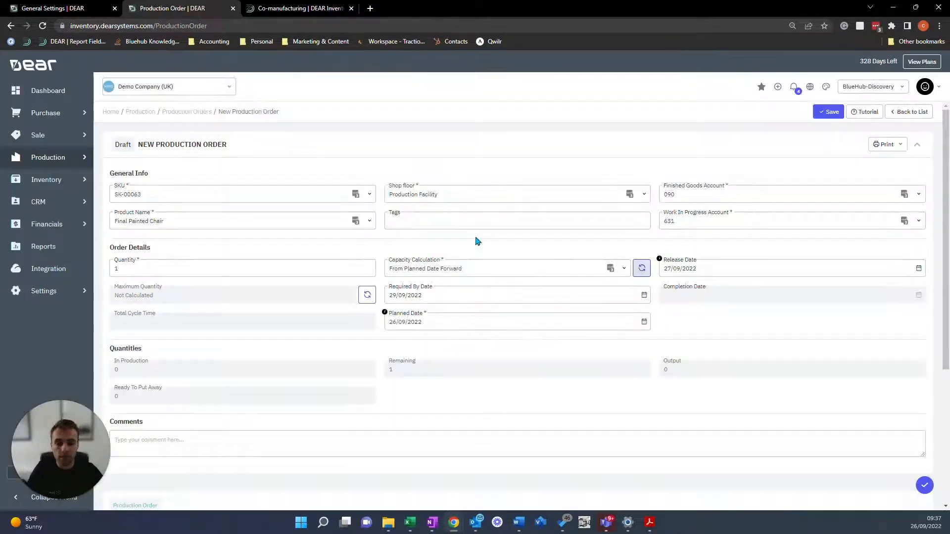
# Step: Load the Partial Co-Manufacturing (v. 1.0 default) BOM into the production order and check which other BOM versions are available
pyautogui.scroll(-4, 468, 238)
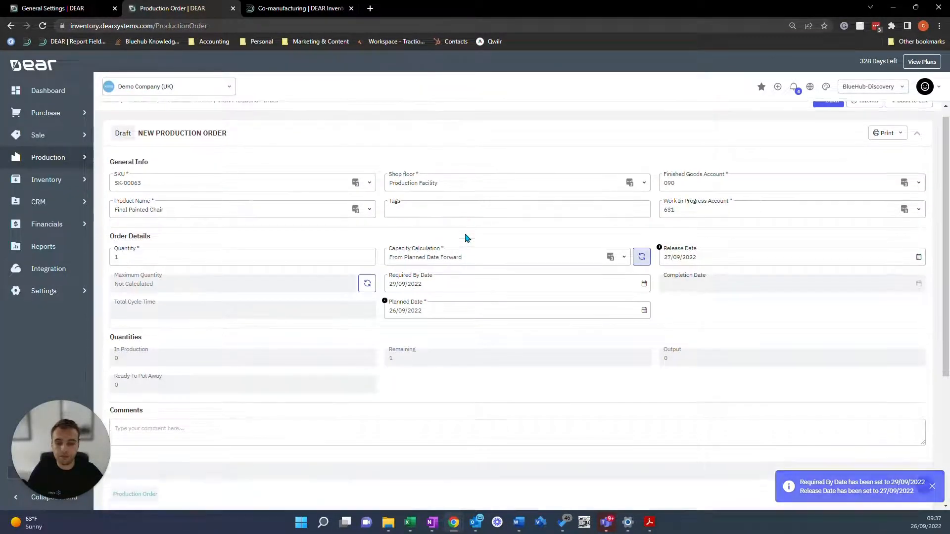
pyautogui.click(263, 396)
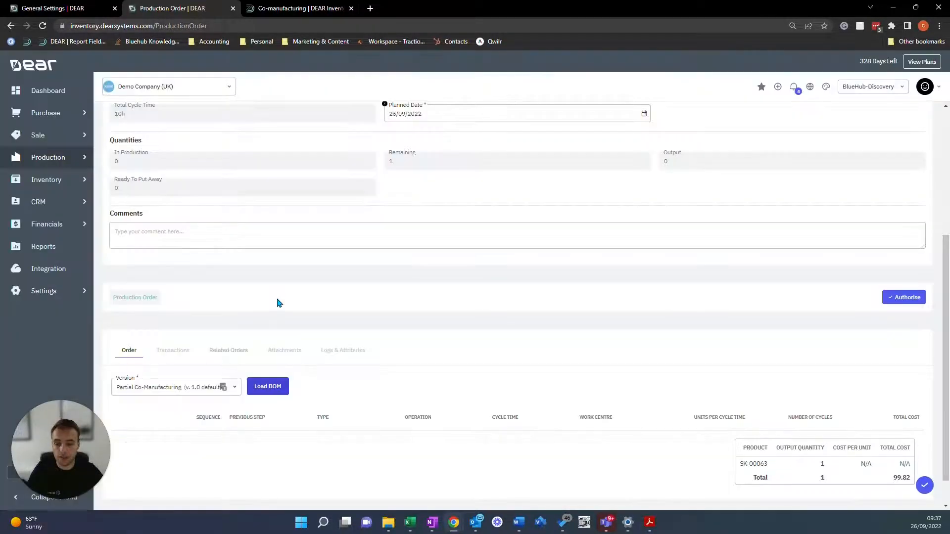
pyautogui.scroll(-4, 280, 287)
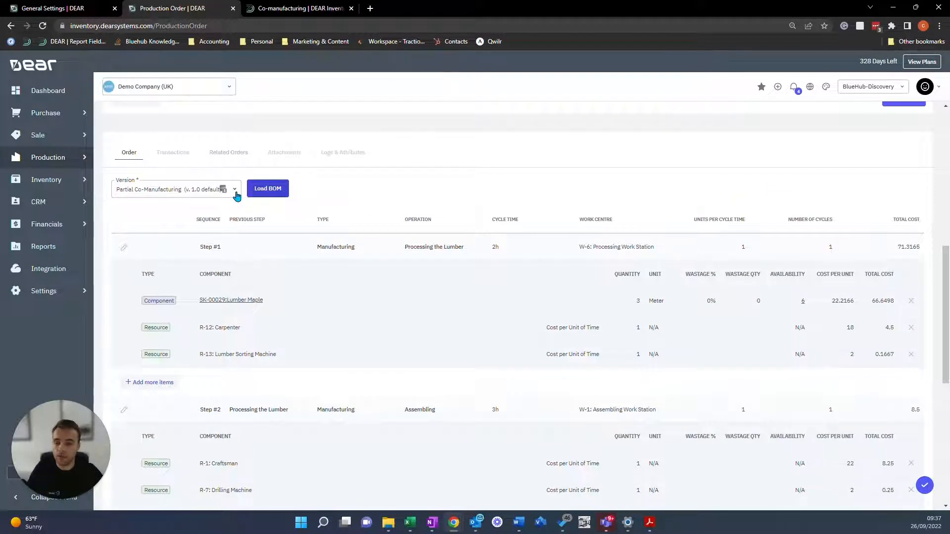
pyautogui.click(234, 192)
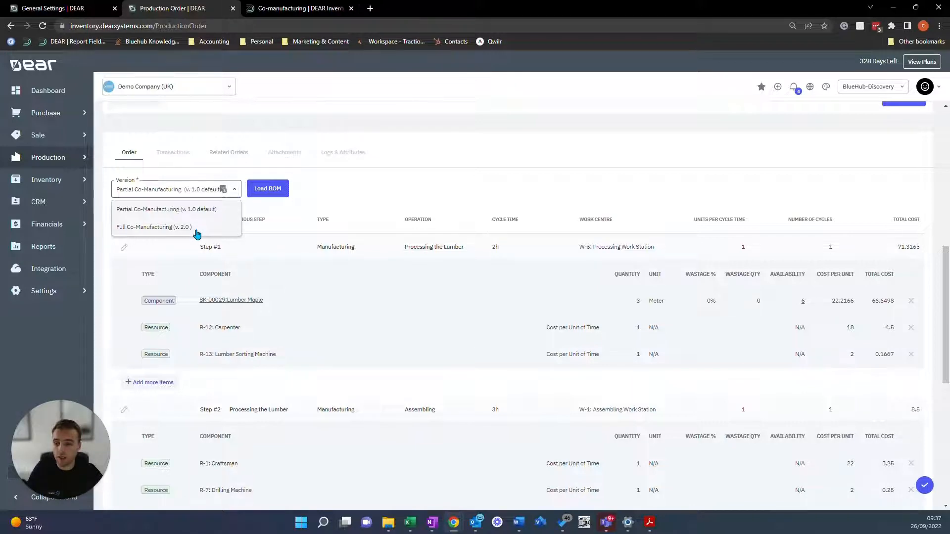
pyautogui.click(326, 202)
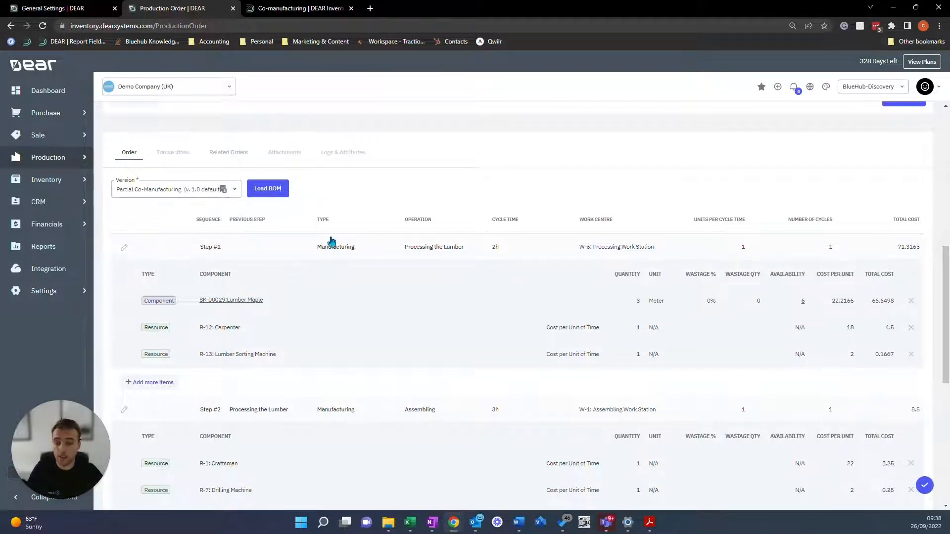
# Step: Load the Full Co-Manufacturing (v. 2.0) BOM into the production order and review its components and outputs
pyautogui.scroll(-3, 329, 244)
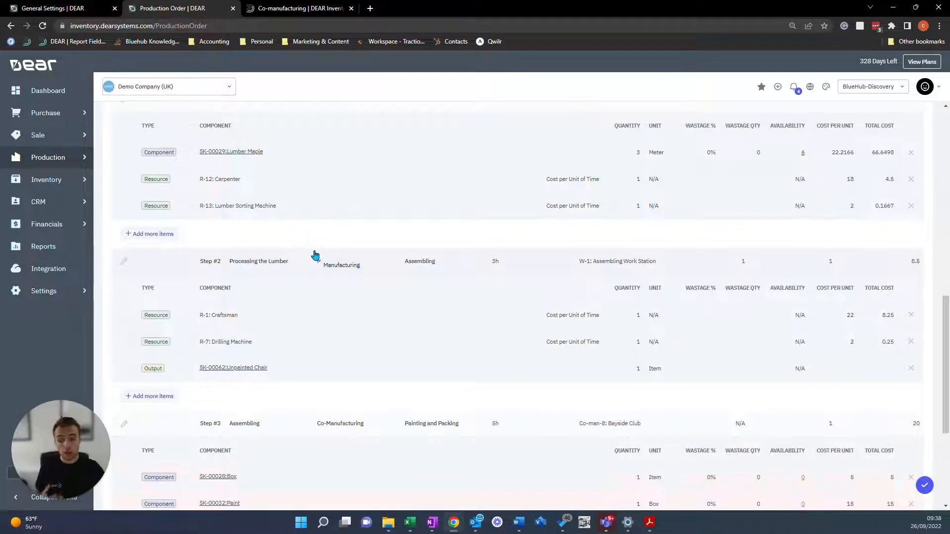
pyautogui.scroll(2, 315, 255)
pyautogui.click(235, 140)
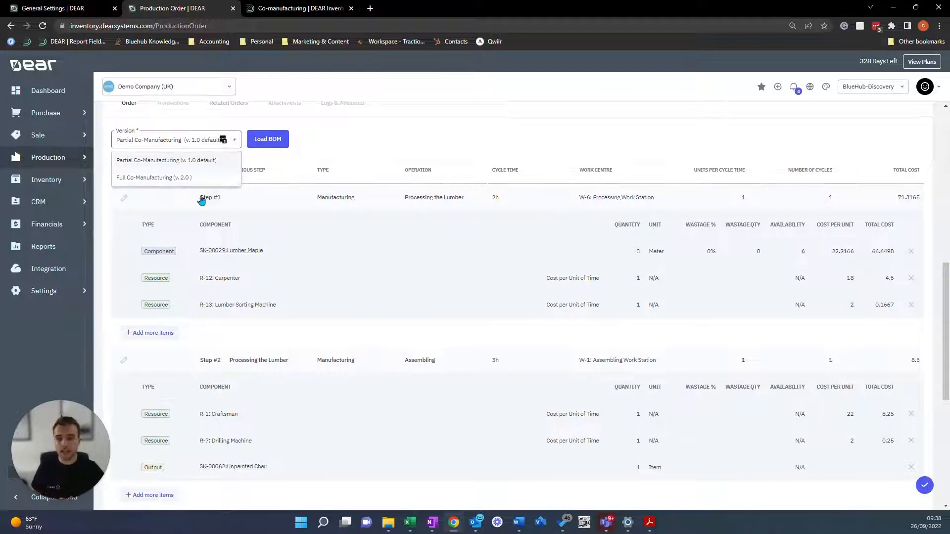
pyautogui.click(190, 179)
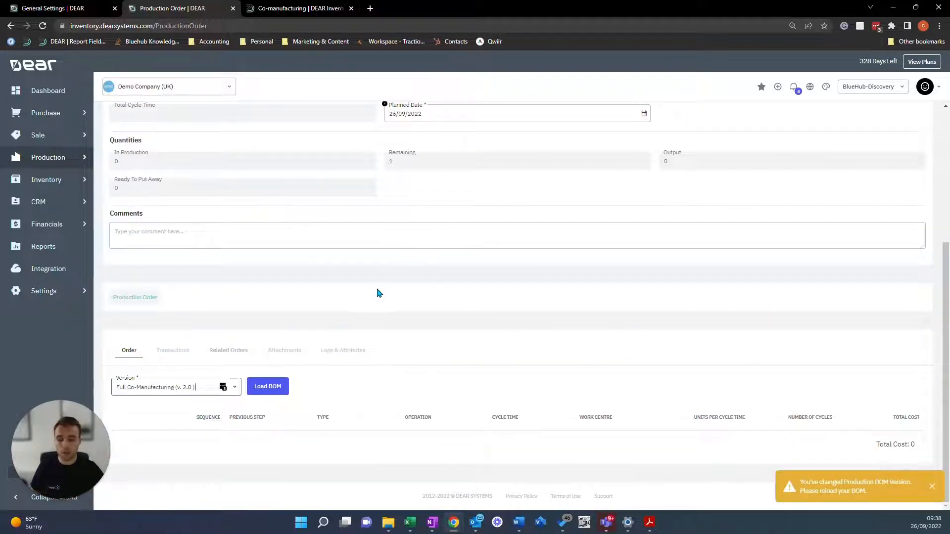
pyautogui.click(283, 390)
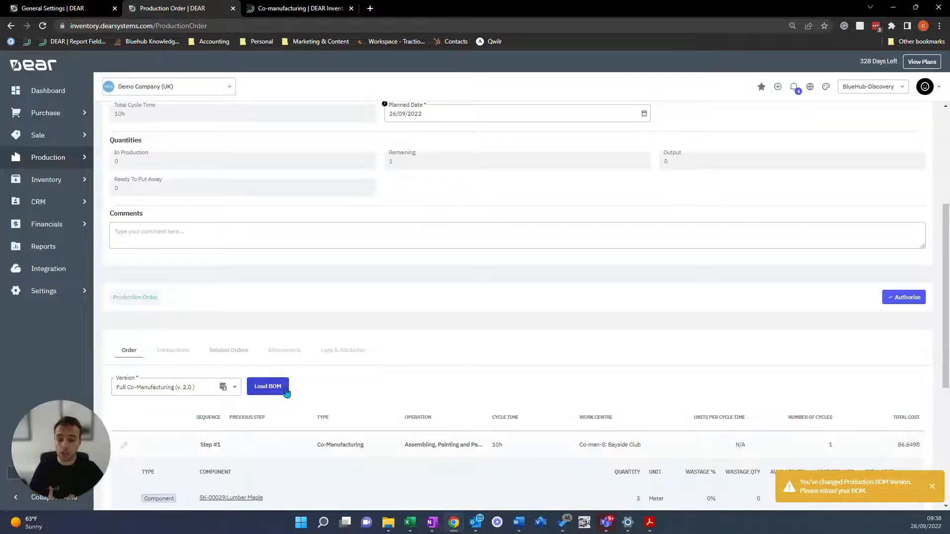
pyautogui.scroll(-3, 292, 373)
pyautogui.scroll(-2, 290, 369)
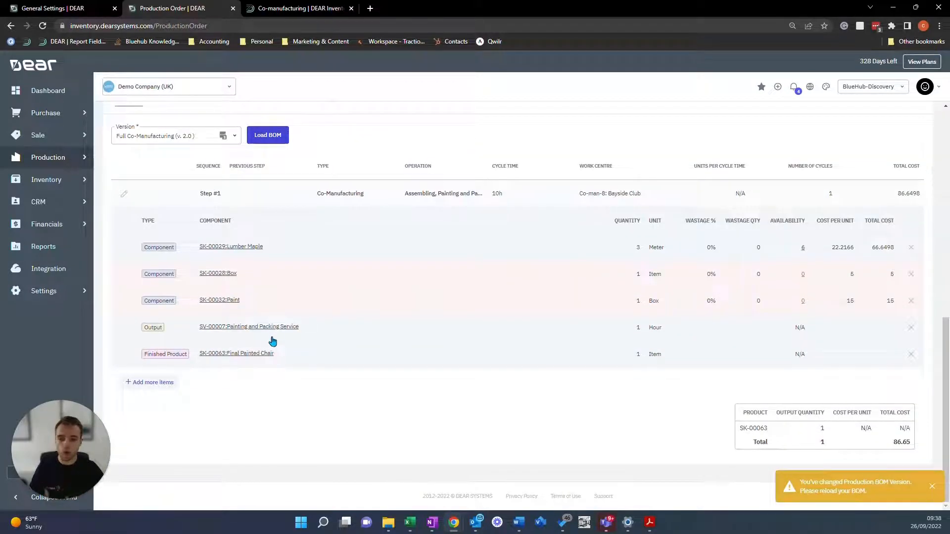
pyautogui.moveTo(271, 321)
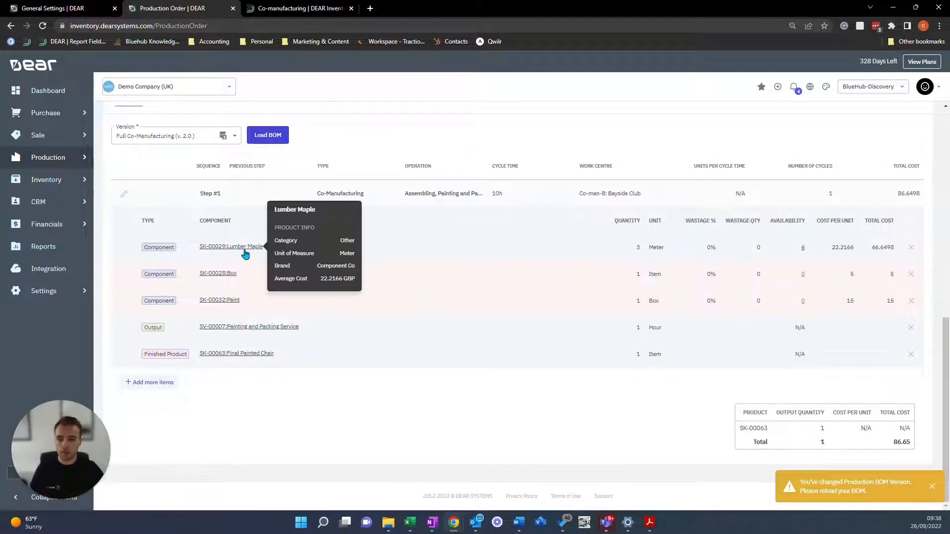
pyautogui.moveTo(225, 301)
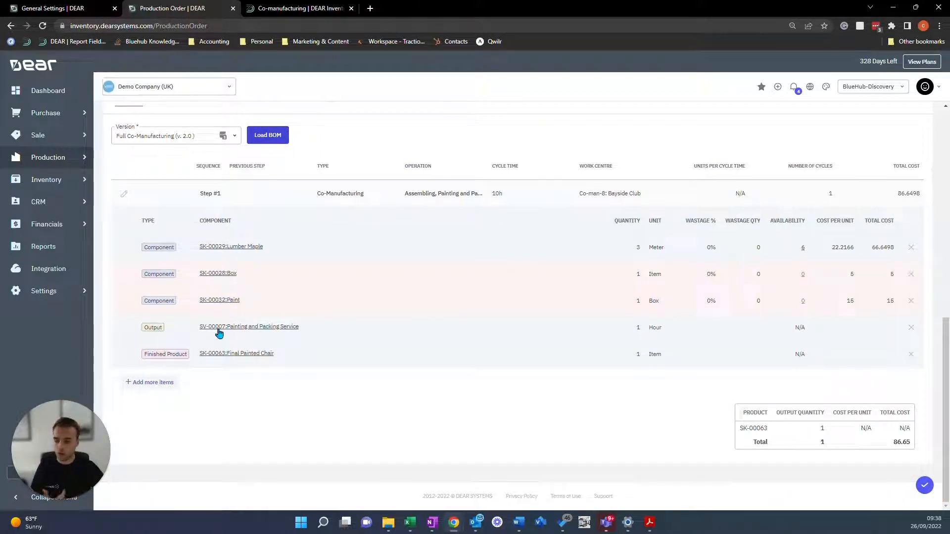
# Step: Reload the Partial Co-Manufacturing (v. 1.0 default) BOM and authorise the production order
pyautogui.click(235, 137)
pyautogui.click(188, 165)
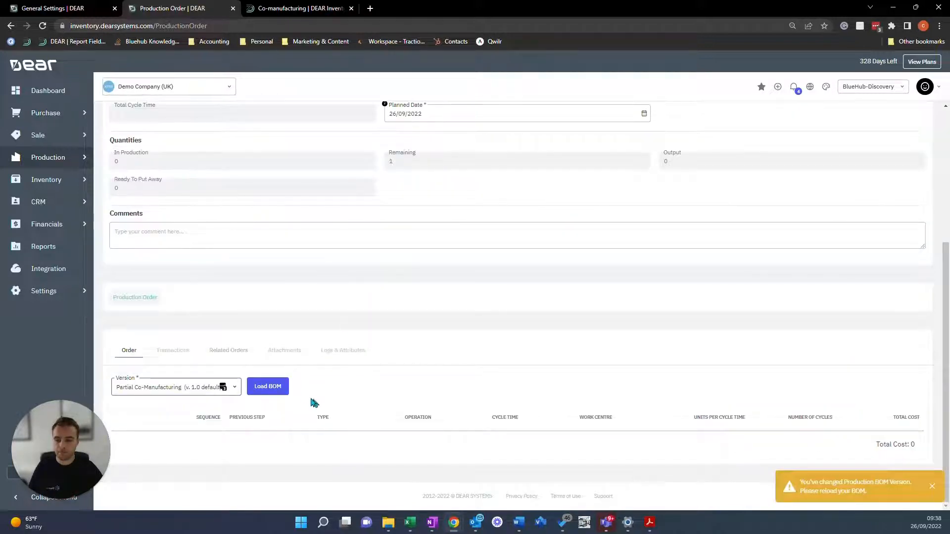
pyautogui.click(285, 387)
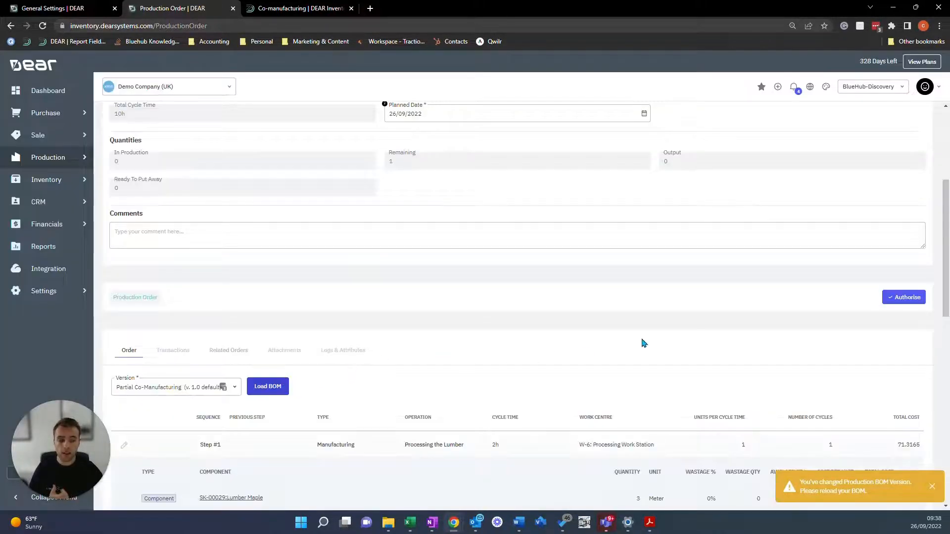
pyautogui.click(900, 302)
pyautogui.click(900, 301)
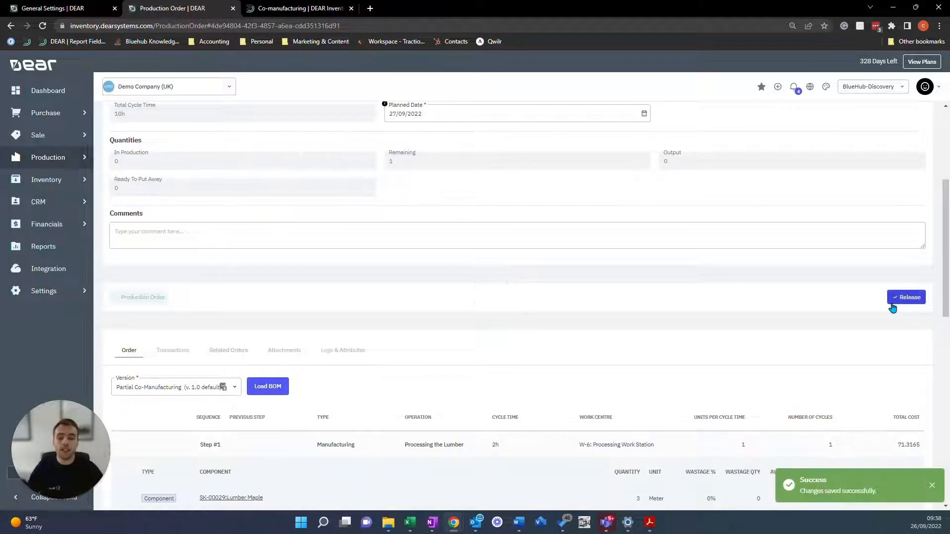
# Step: Review the components of the authorised order's manufacturing and co-manufacturing steps, and release the production order
pyautogui.scroll(-6, 892, 301)
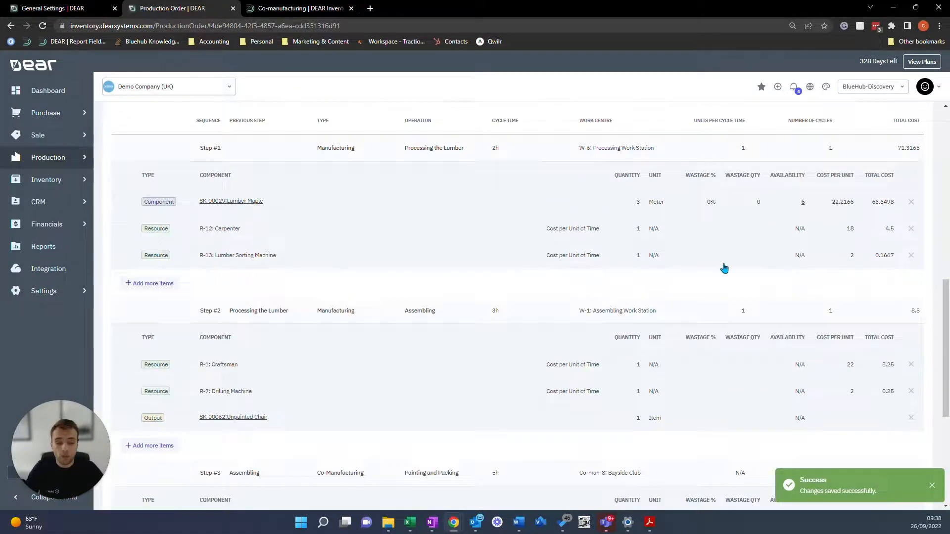
pyautogui.scroll(-2, 493, 161)
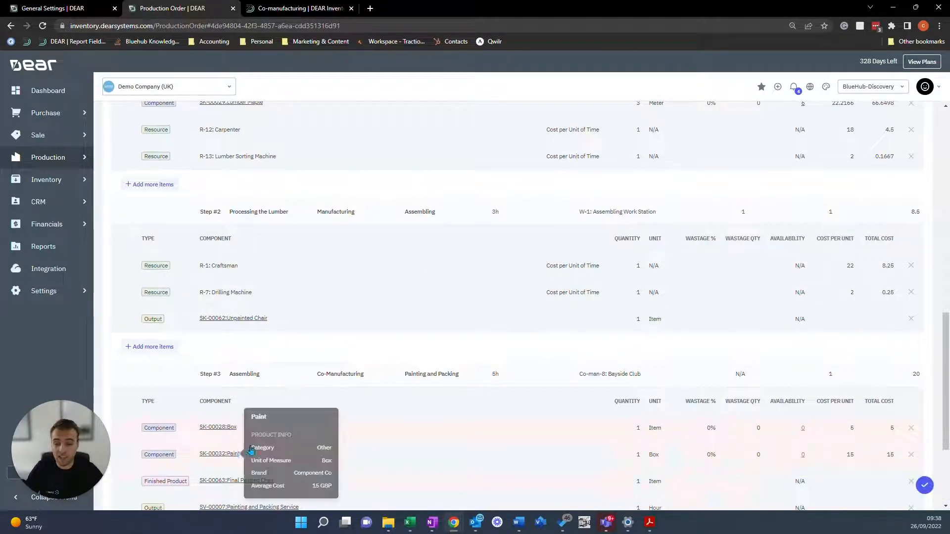
pyautogui.scroll(4, 599, 282)
pyautogui.scroll(1, 598, 282)
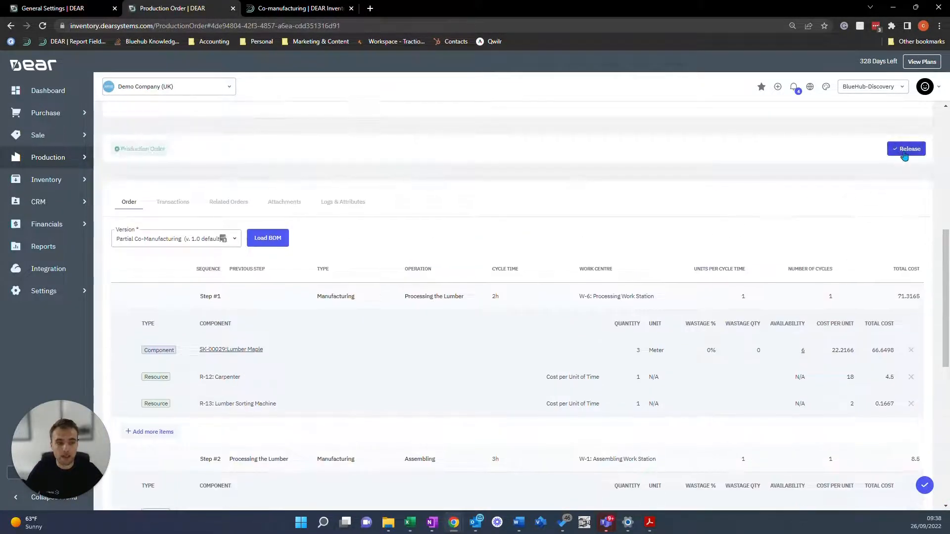
pyautogui.click(904, 151)
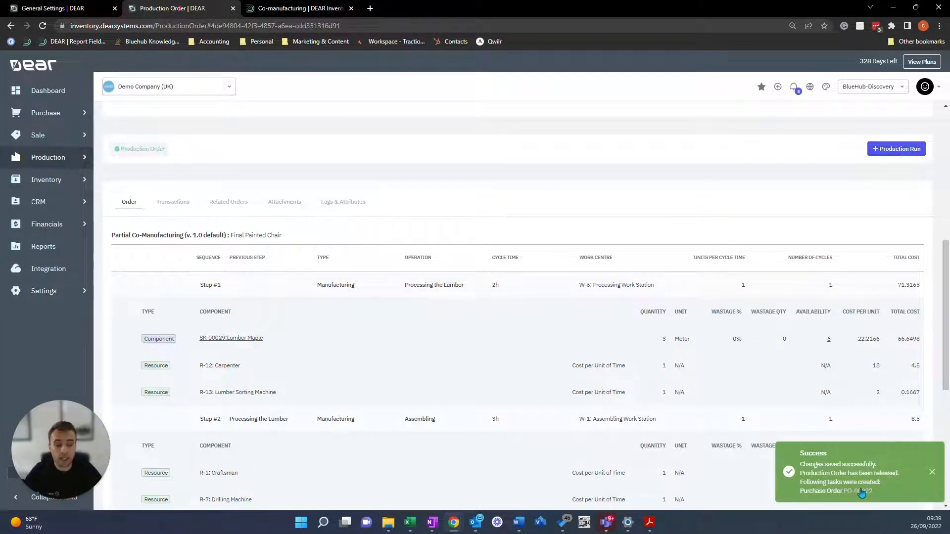
# Step: Expand the related purchase order for the box and paint, open it in a separate tab, and check its e-mail options
pyautogui.click(231, 209)
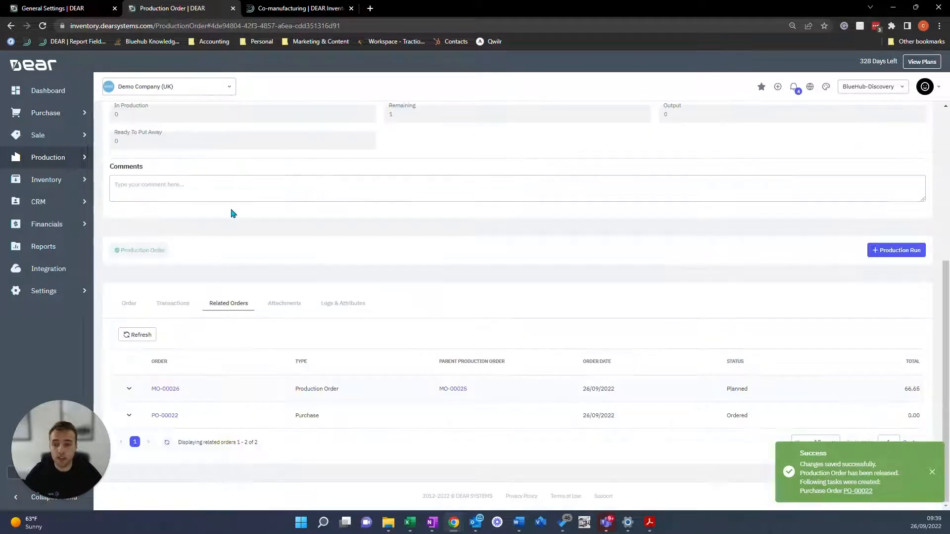
pyautogui.click(129, 415)
pyautogui.scroll(-1, 154, 414)
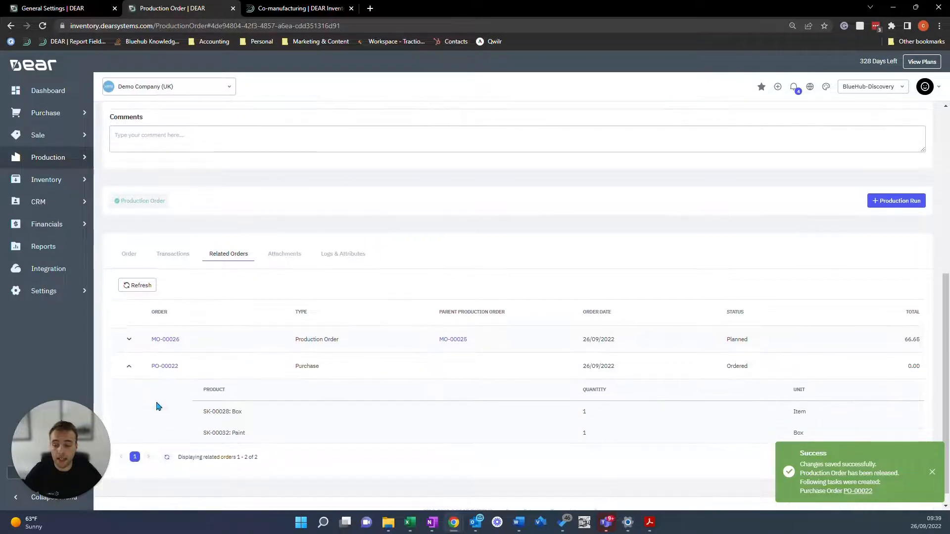
pyautogui.middleClick(168, 368)
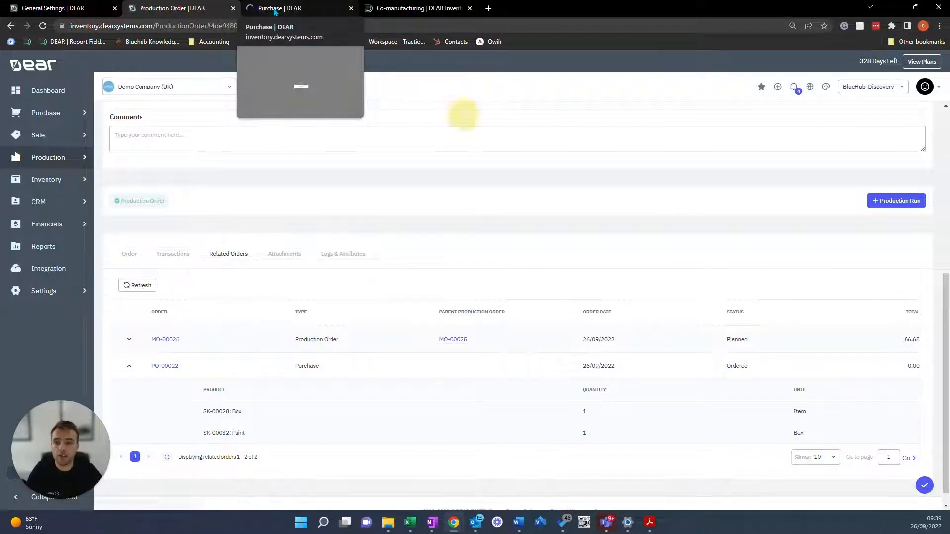
pyautogui.click(276, 8)
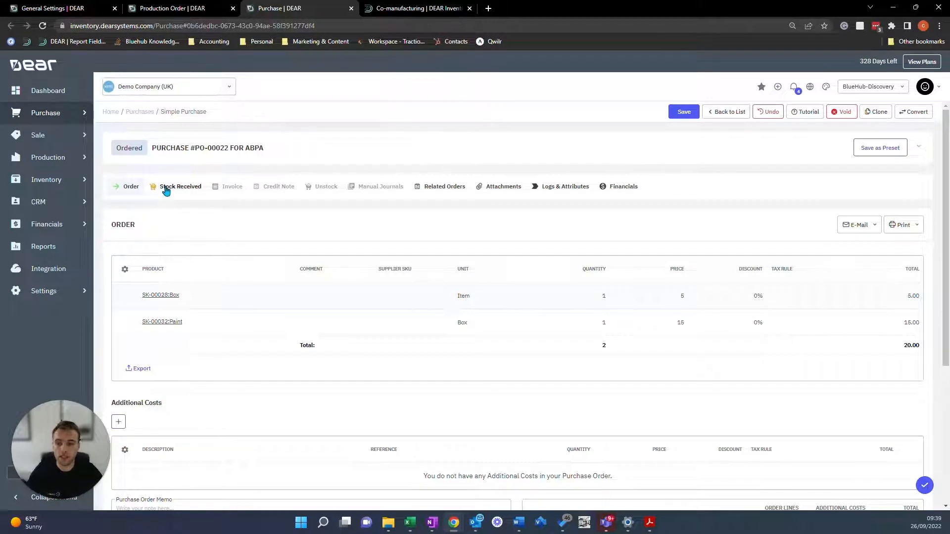
pyautogui.click(841, 229)
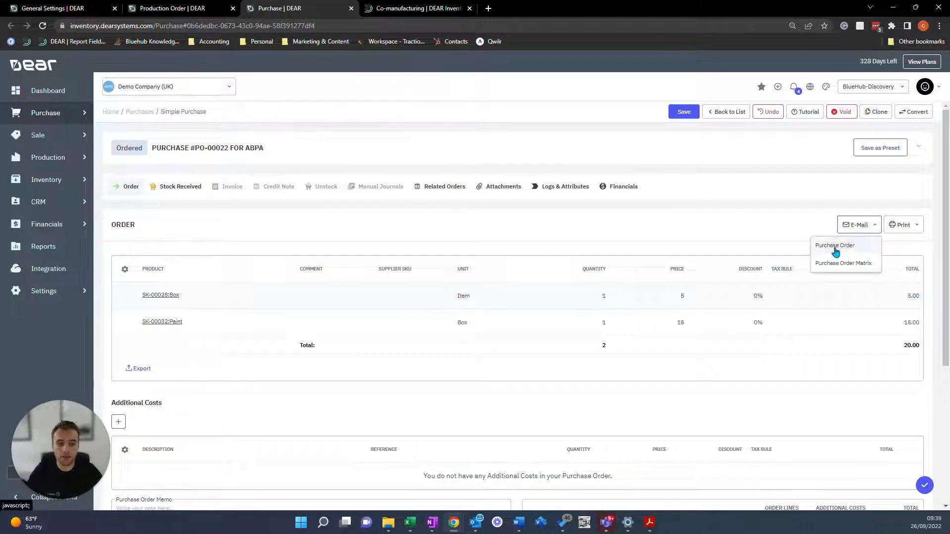
# Step: Copy the ordered box and paint lines into the purchase's received stock and try to authorise the receipt
pyautogui.click(186, 188)
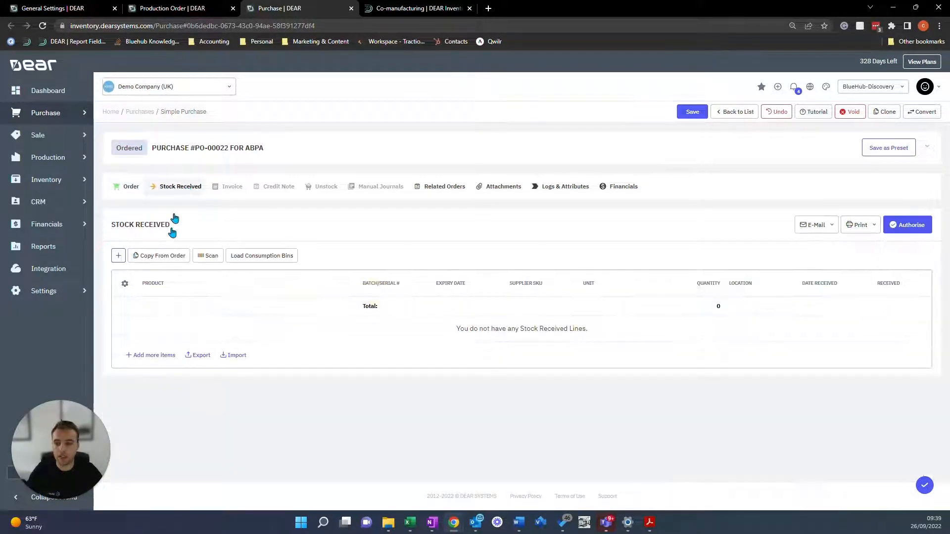
pyautogui.click(159, 255)
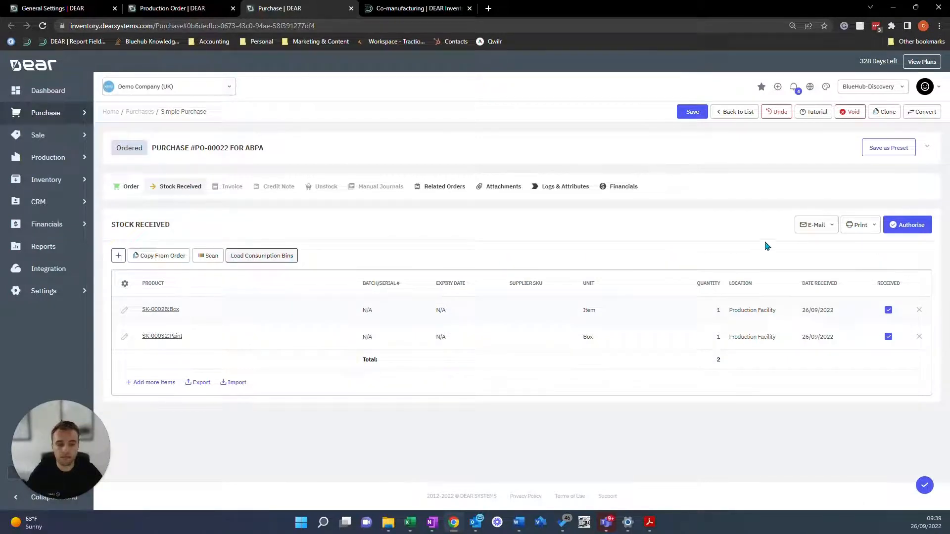
pyautogui.click(898, 228)
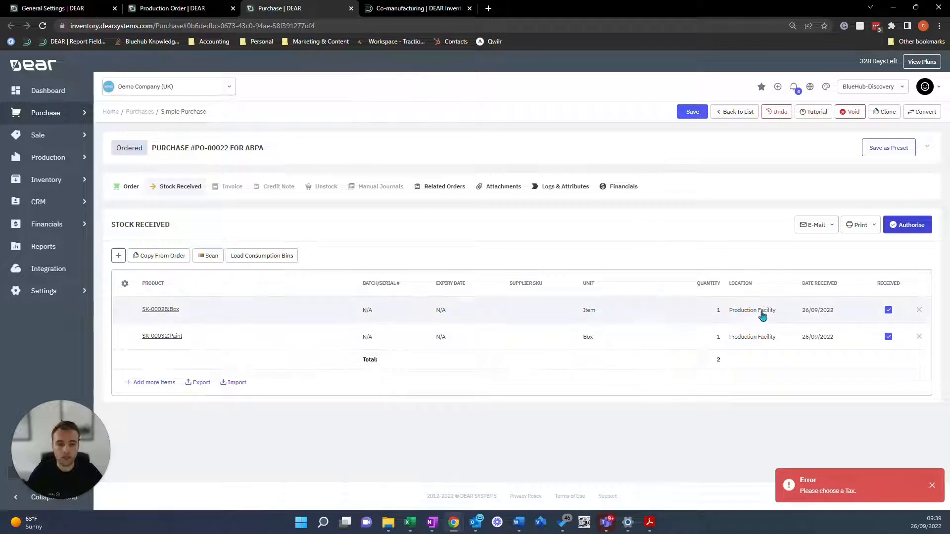
# Step: Set the tax rule of the Box and Paint order lines to 20% (VAT on Expenses)
pyautogui.click(130, 187)
pyautogui.click(817, 297)
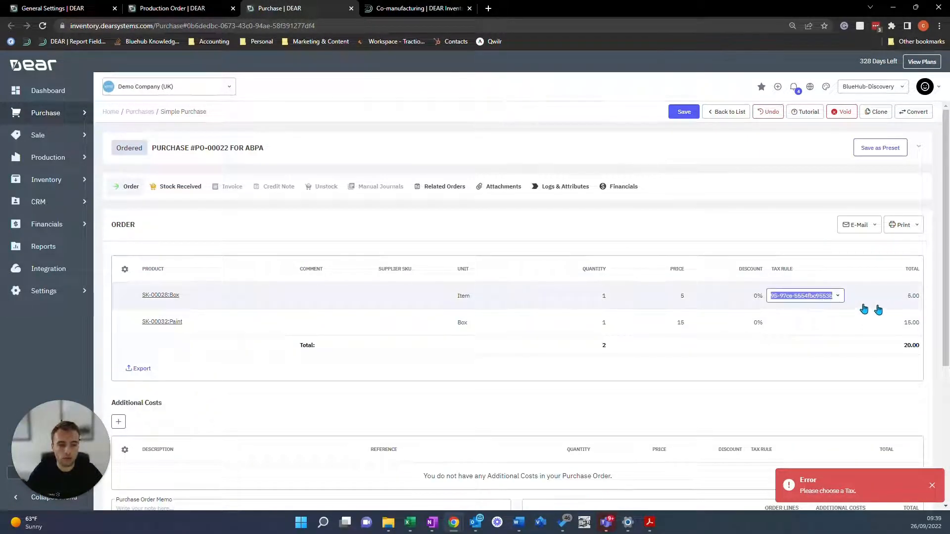
pyautogui.click(839, 297)
pyautogui.click(798, 322)
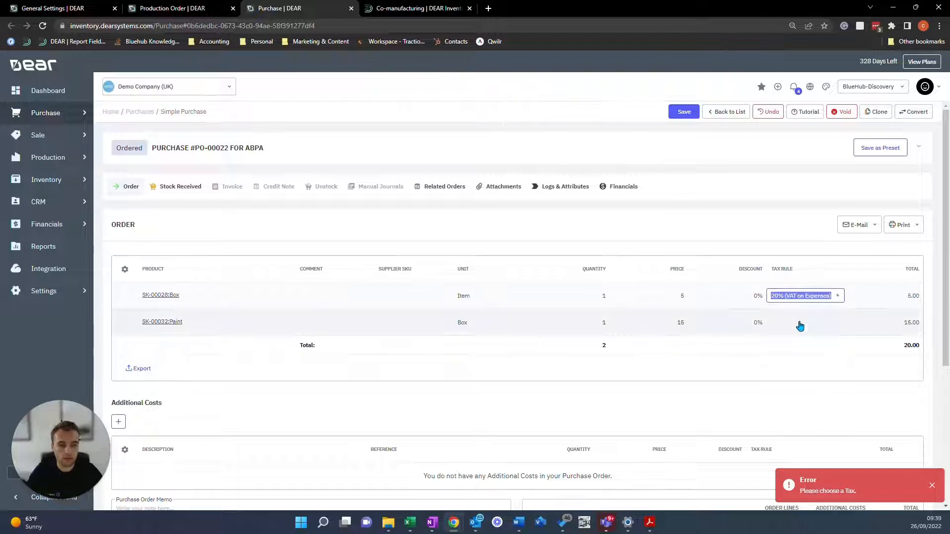
pyautogui.click(839, 327)
pyautogui.click(838, 327)
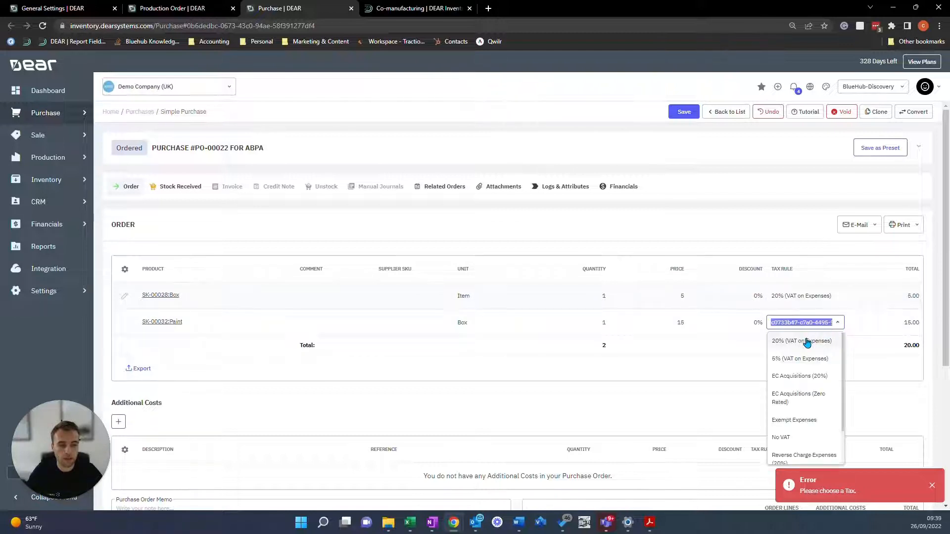
pyautogui.click(806, 343)
# Step: Set the purchase's header tax rule to 20% (VAT on Expenses) and authorise the received stock
pyautogui.click(172, 188)
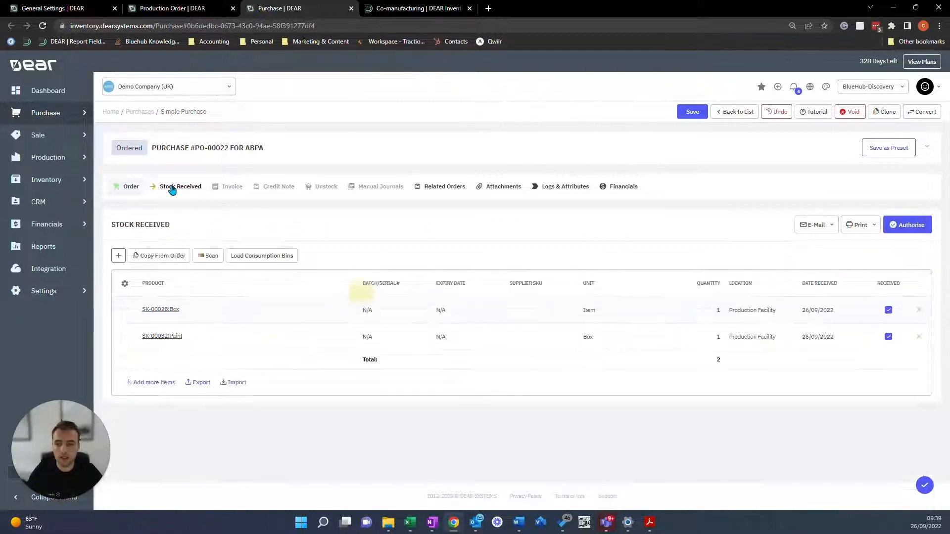
pyautogui.click(917, 229)
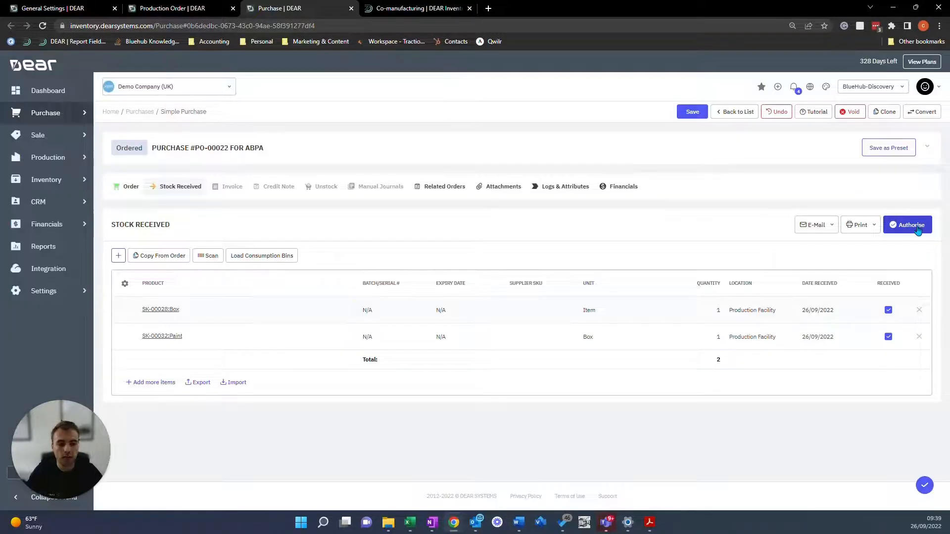
pyautogui.click(929, 150)
pyautogui.click(612, 339)
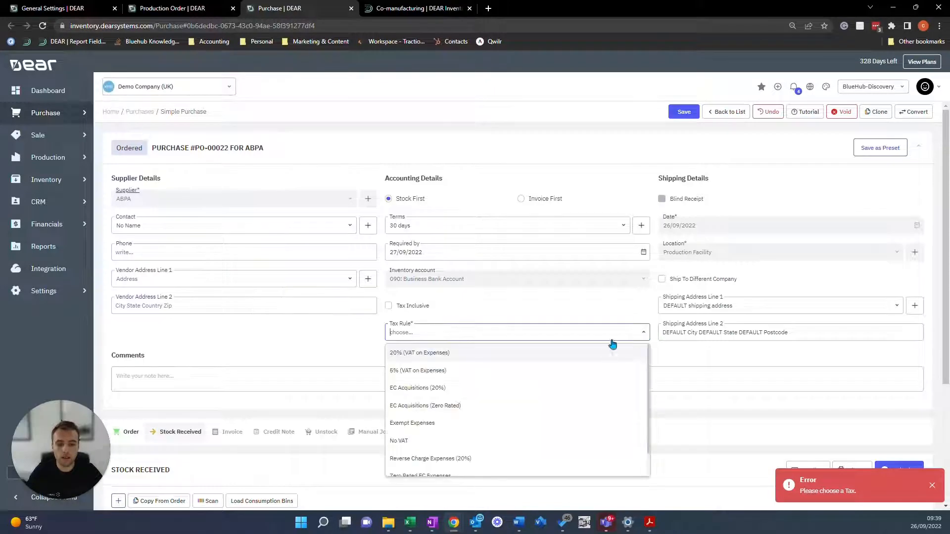
pyautogui.click(517, 359)
pyautogui.click(893, 468)
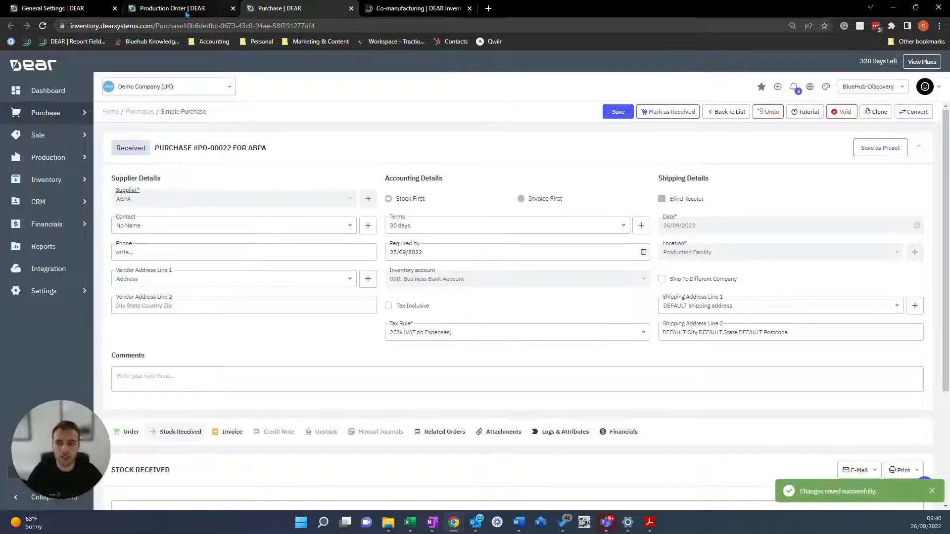
# Step: Close the purchase, create a production run with quantity 1 in the production order, and open that run
pyautogui.click(189, 10)
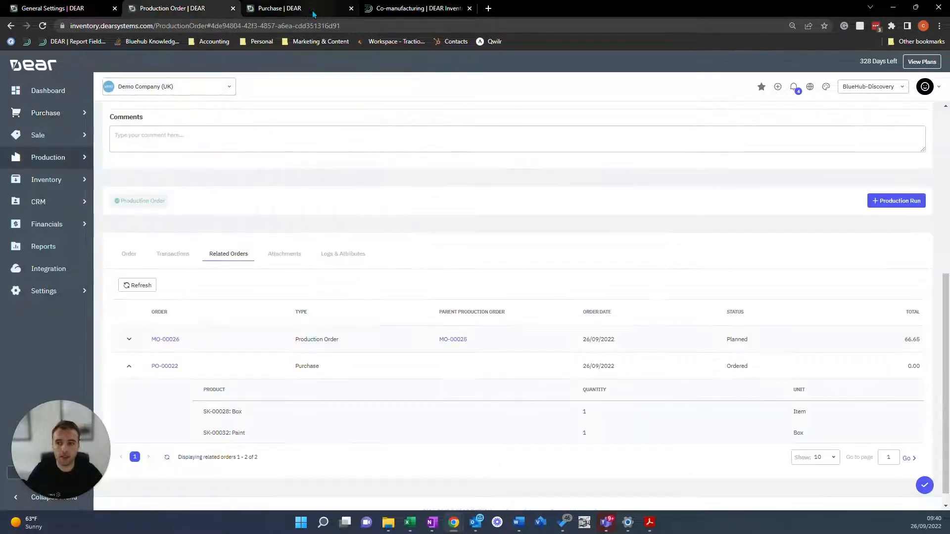
pyautogui.click(351, 9)
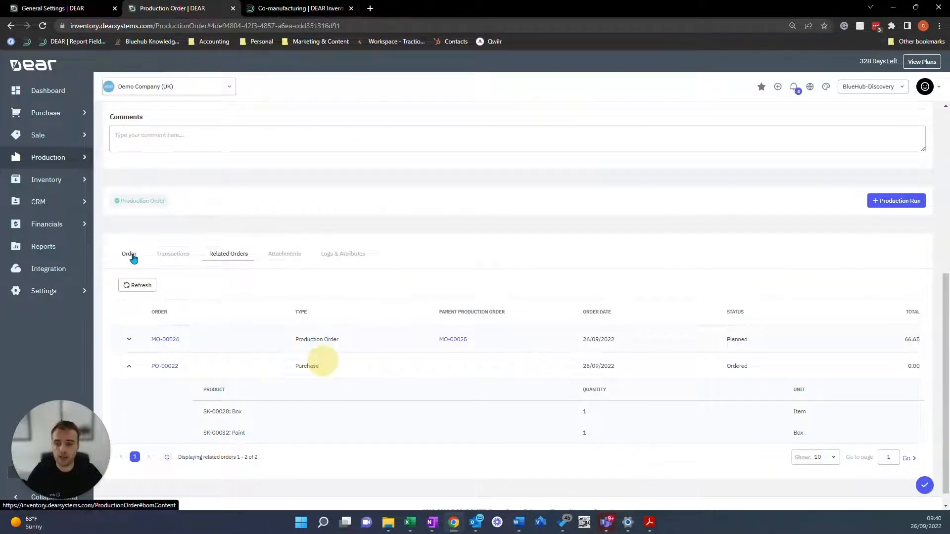
pyautogui.click(131, 257)
pyautogui.click(909, 207)
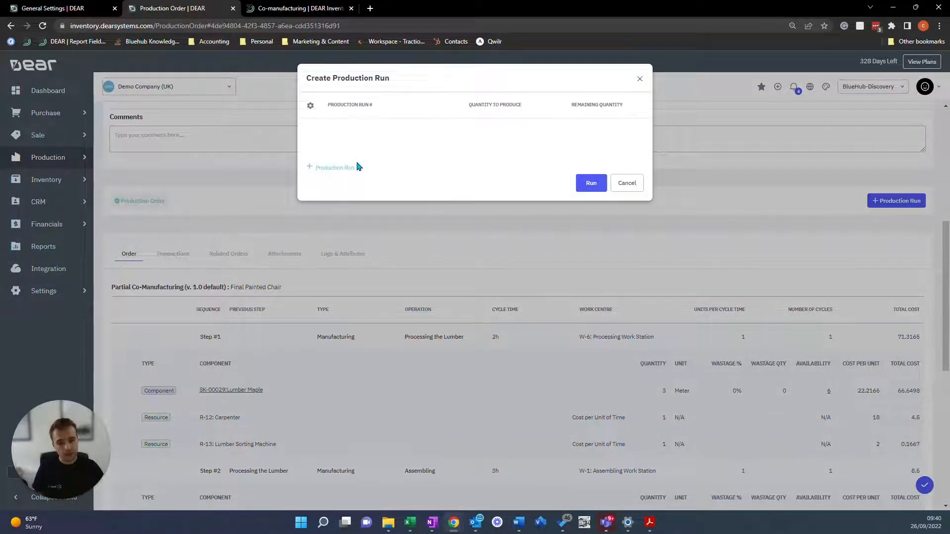
pyautogui.click(344, 168)
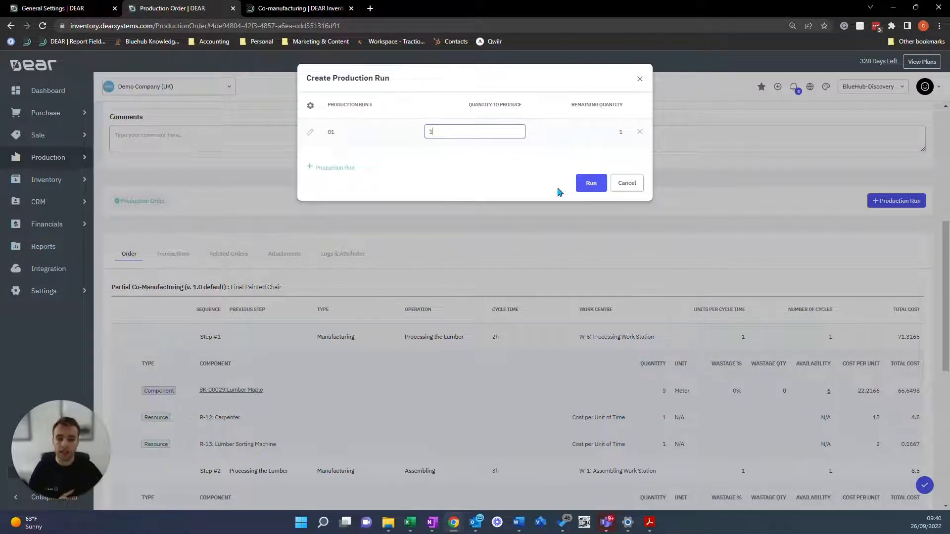
pyautogui.click(588, 183)
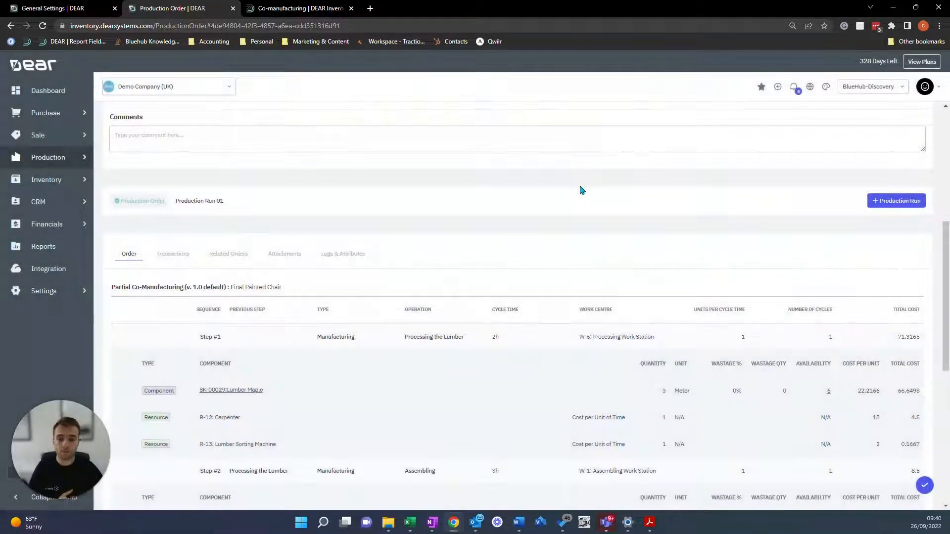
pyautogui.click(203, 202)
pyautogui.scroll(-1, 188, 300)
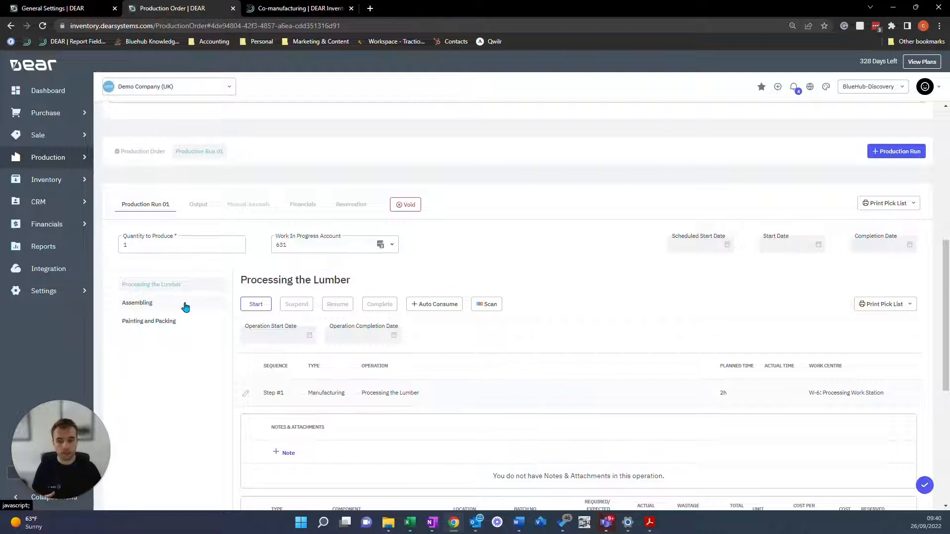
# Step: Auto-consume the Lumber Maple component in the Processing the Lumber operation, and start and complete that operation
pyautogui.scroll(-2, 183, 304)
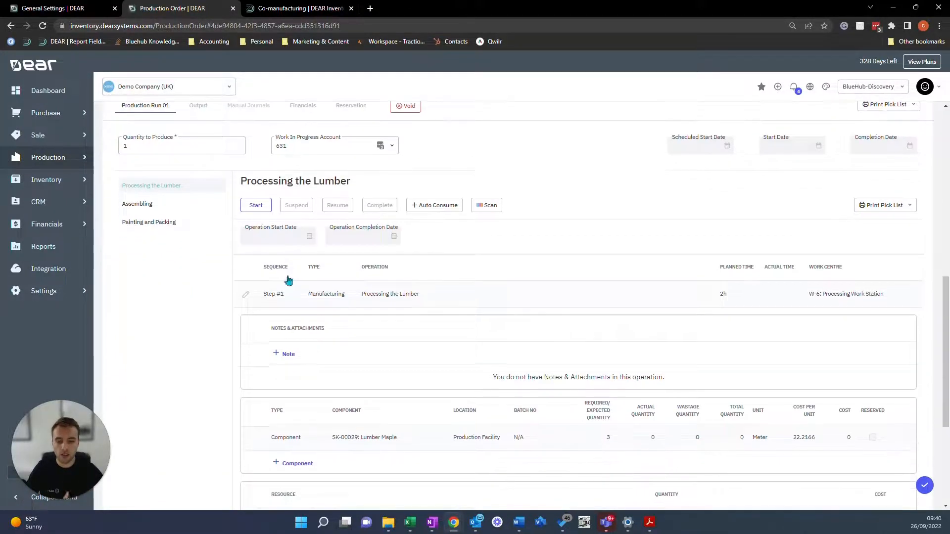
pyautogui.click(422, 206)
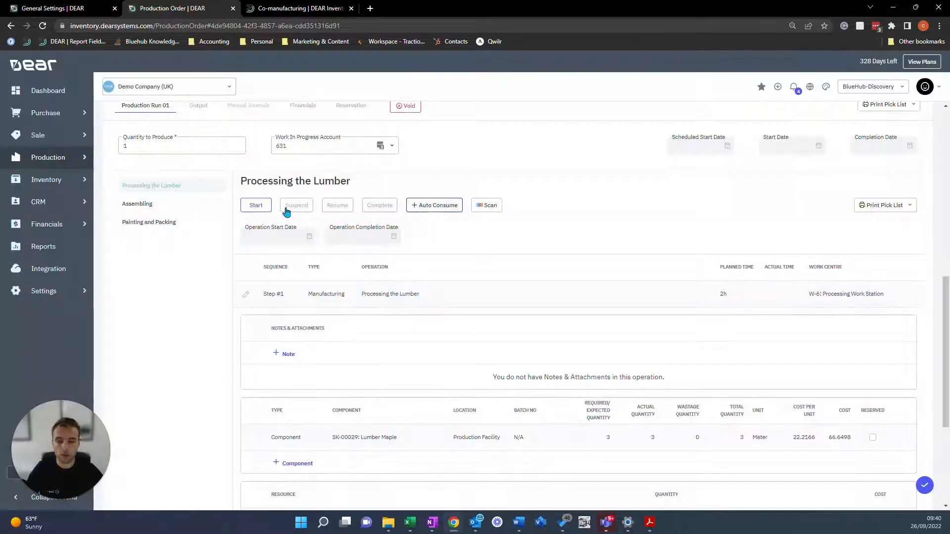
pyautogui.click(259, 207)
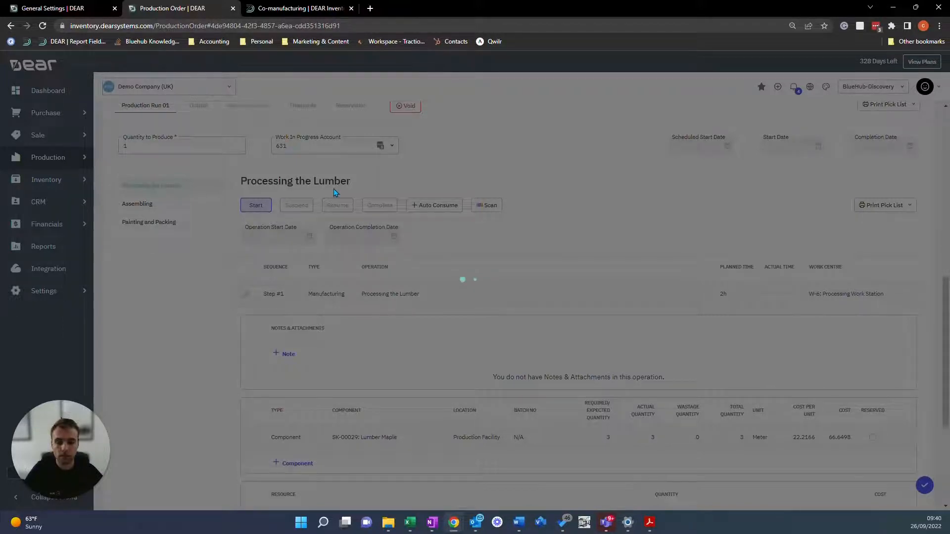
pyautogui.scroll(-3, 334, 190)
pyautogui.scroll(-1, 340, 192)
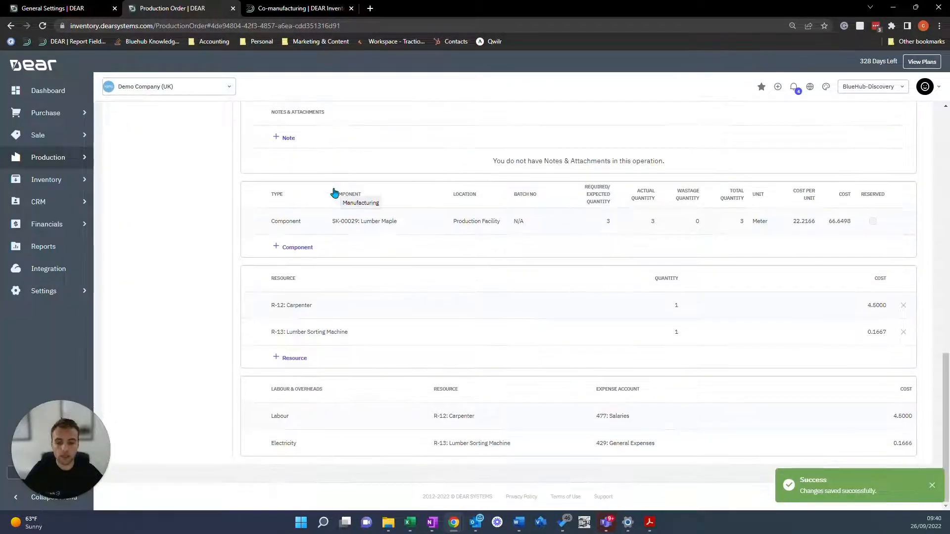
pyautogui.scroll(4, 334, 191)
pyautogui.click(380, 141)
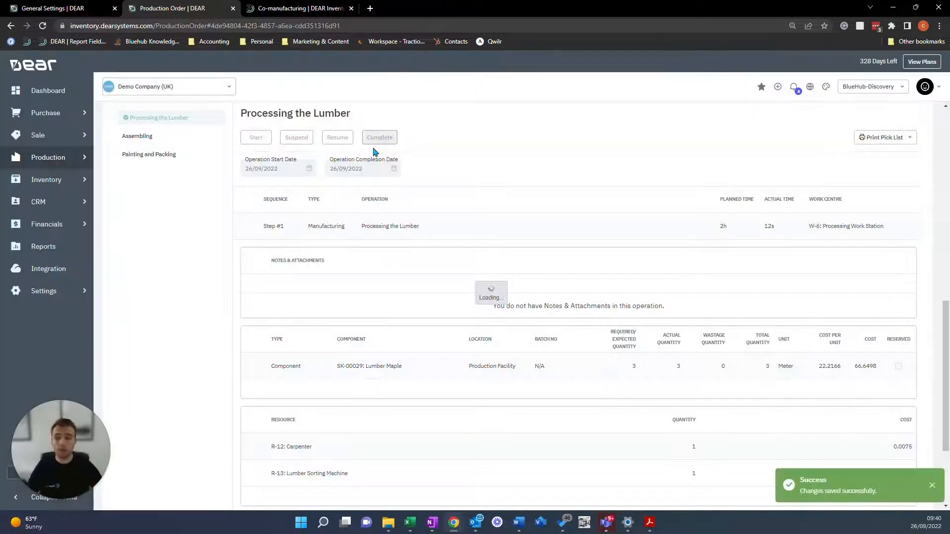
# Step: Start the Assembling operation and complete it with an output of 1 Unpainted Chair
pyautogui.click(179, 139)
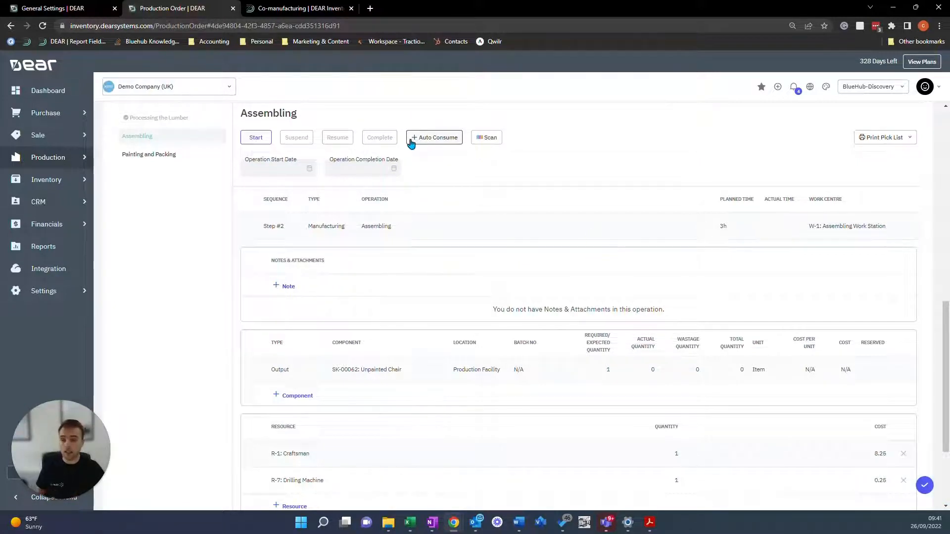
pyautogui.click(258, 140)
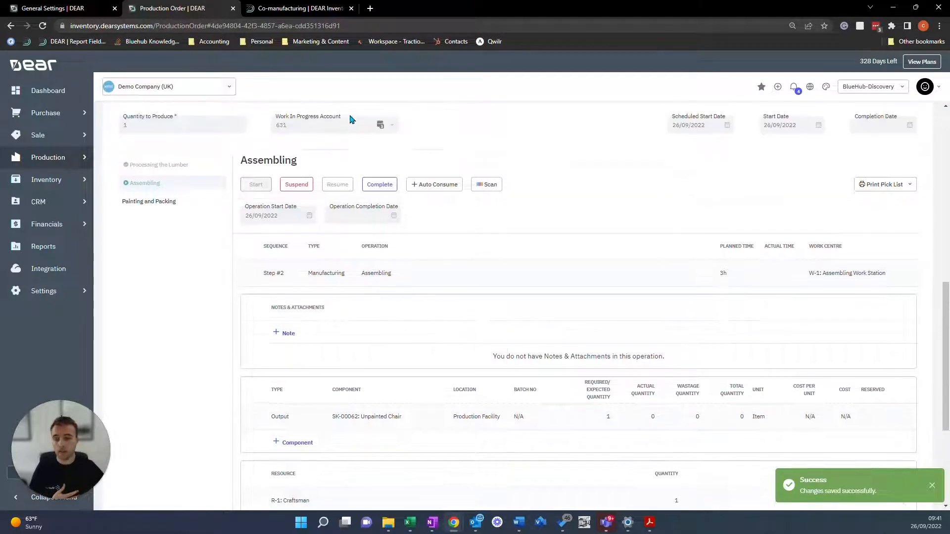
pyautogui.click(369, 187)
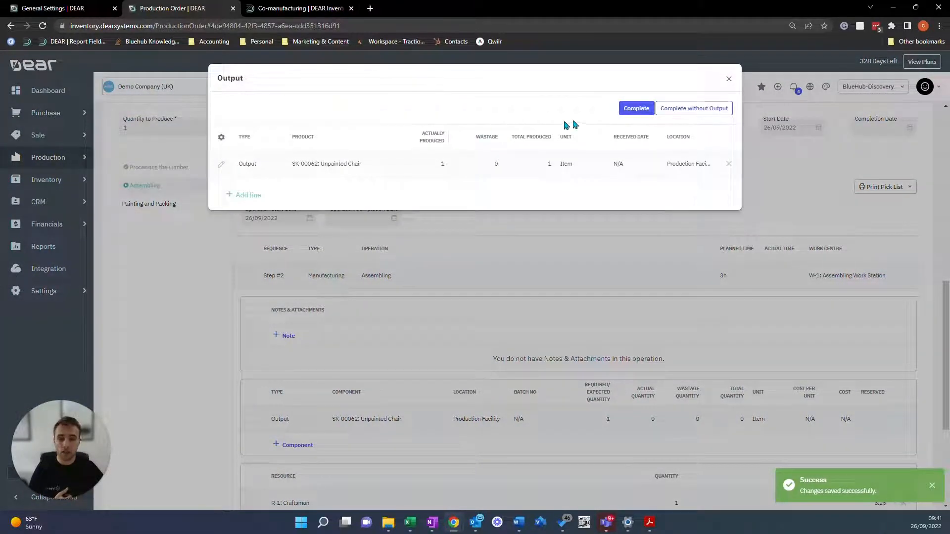
pyautogui.click(636, 110)
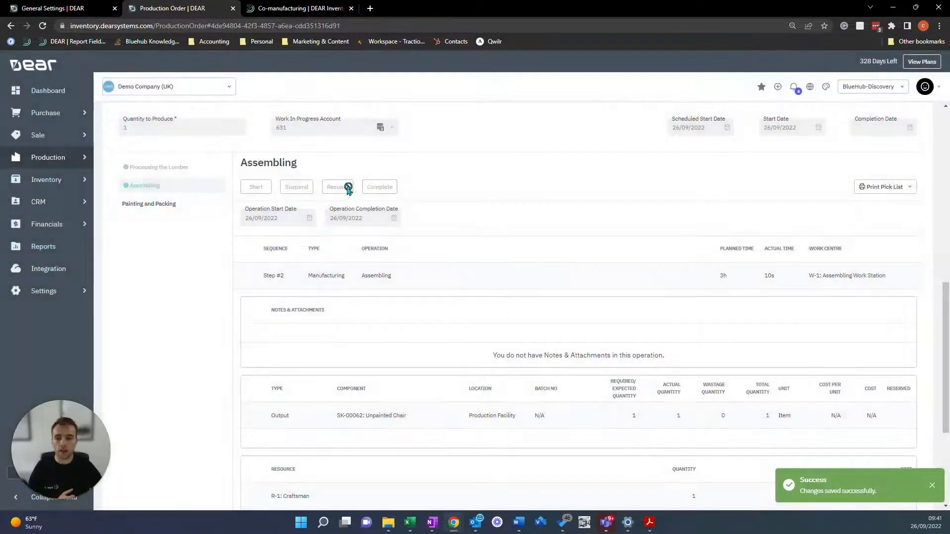
# Step: Start the Painting and Packing co-manufacturing operation of the production run
pyautogui.click(166, 204)
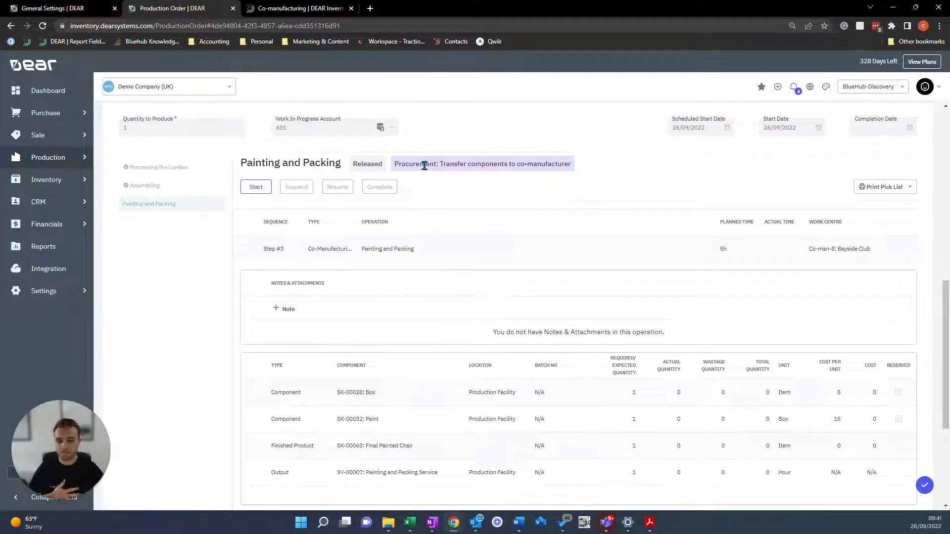
pyautogui.scroll(-1, 378, 153)
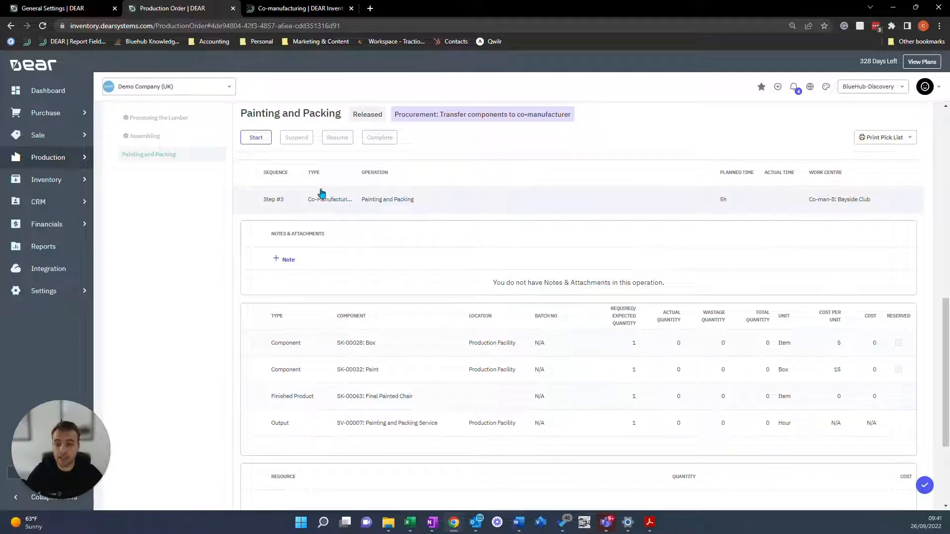
pyautogui.scroll(1, 368, 156)
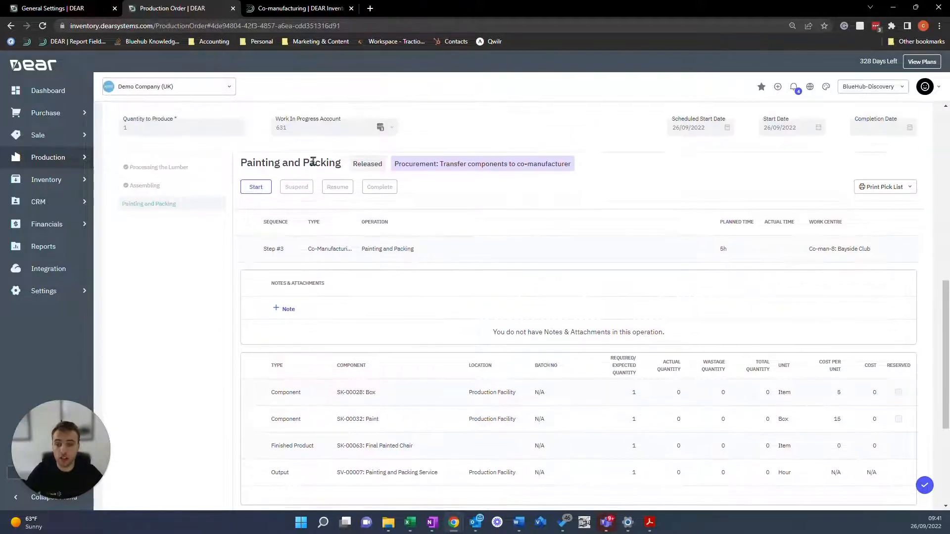
pyautogui.click(261, 189)
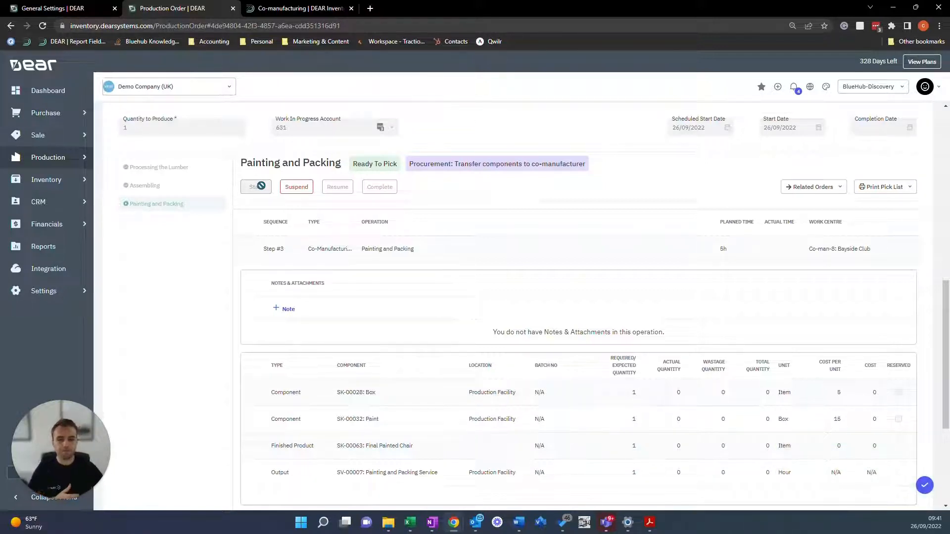
# Step: Open the stock transfer and the purchase order related to the Painting and Packing operation, and go to the stock transfer
pyautogui.click(841, 188)
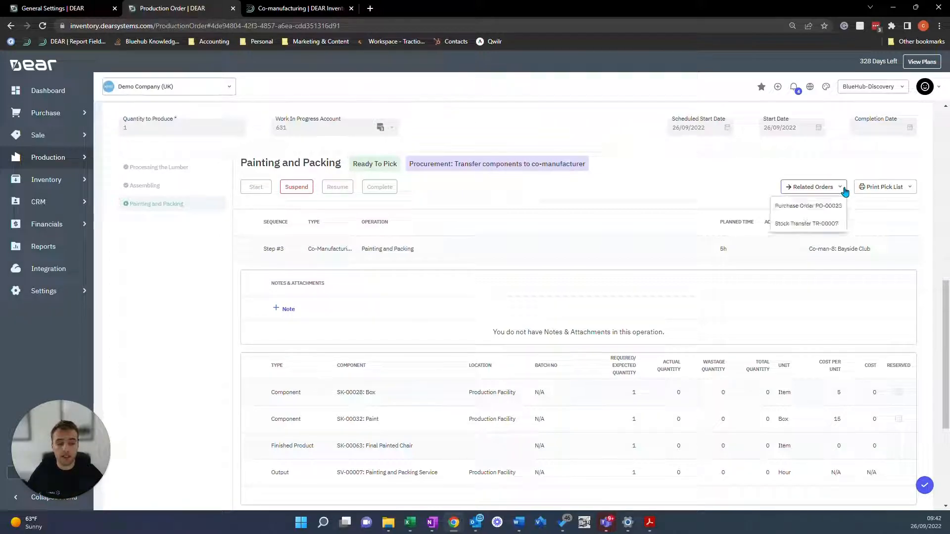
pyautogui.click(807, 223)
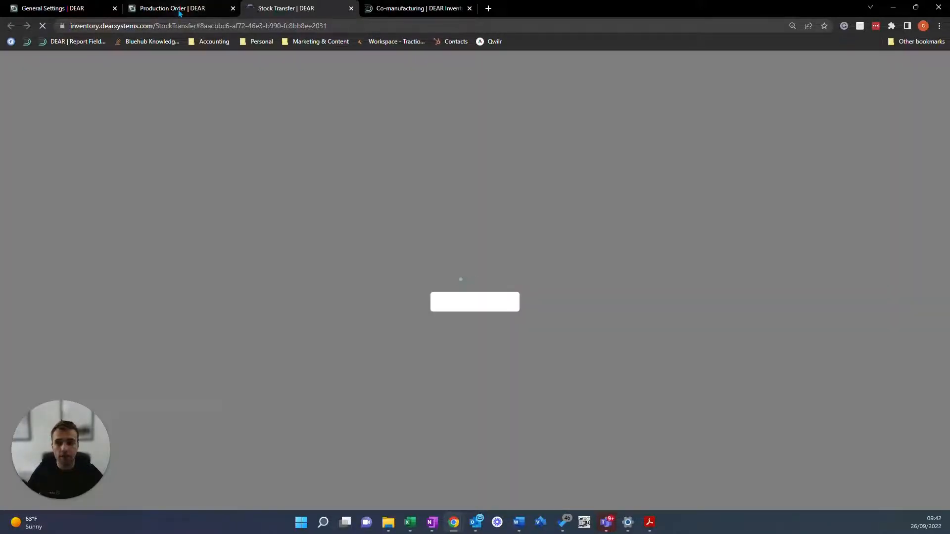
pyautogui.click(174, 8)
pyautogui.click(820, 187)
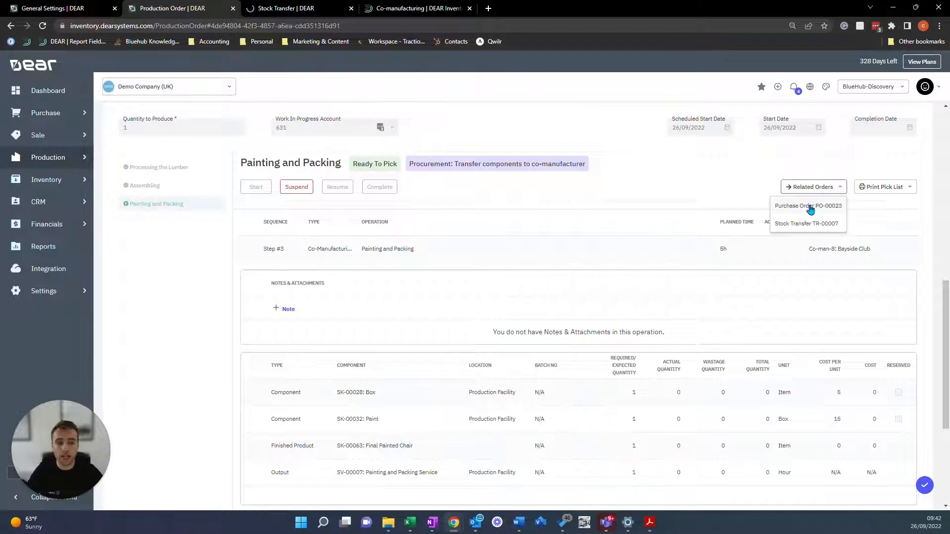
pyautogui.click(808, 205)
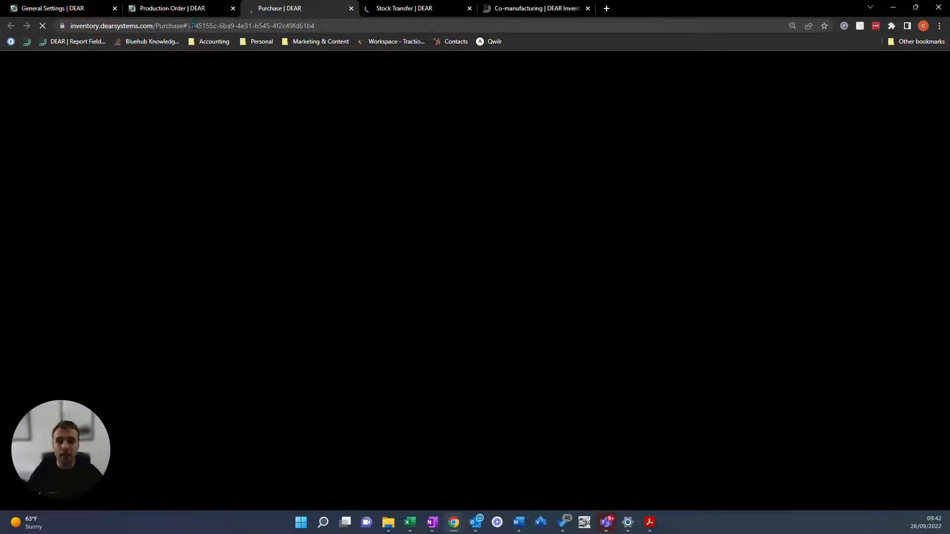
pyautogui.click(174, 8)
pyautogui.click(803, 188)
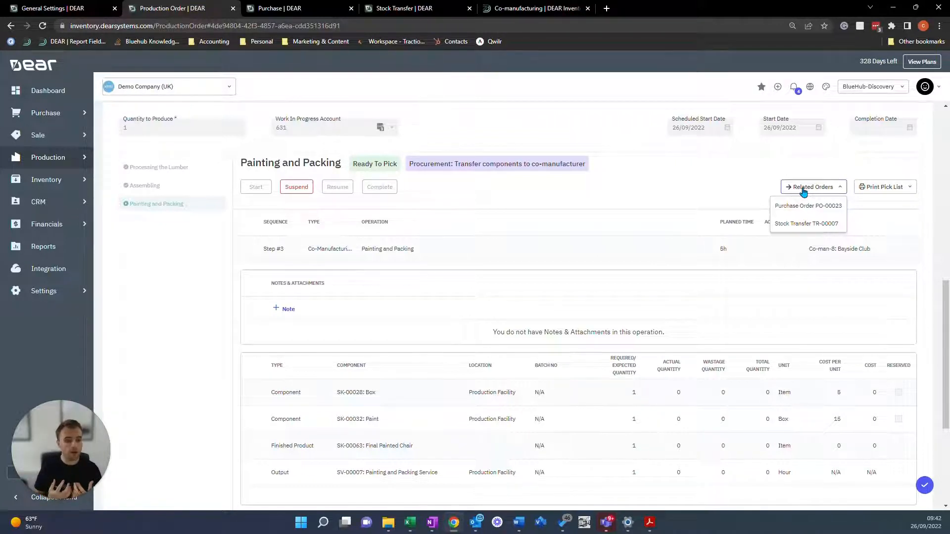
pyautogui.click(807, 223)
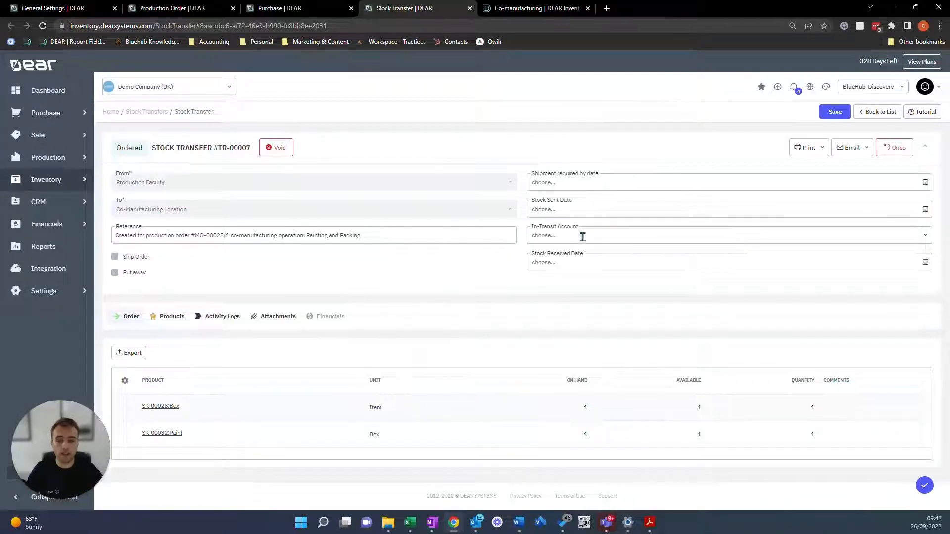
# Step: Fill the transfer's products from its order, set stock sent date 26/09/2022 and in-transit account 611: Less Provision for Doubtful Debts, and send the stock
pyautogui.click(157, 317)
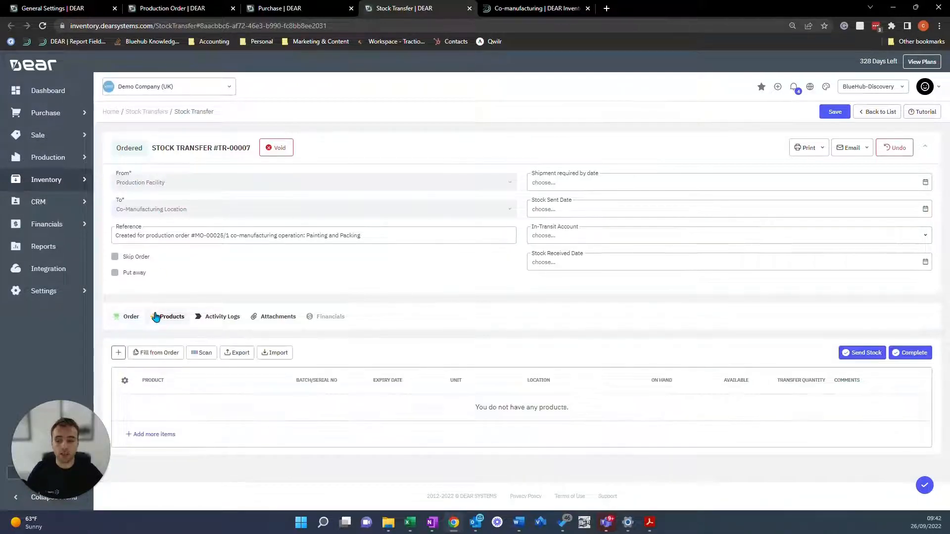
pyautogui.click(155, 353)
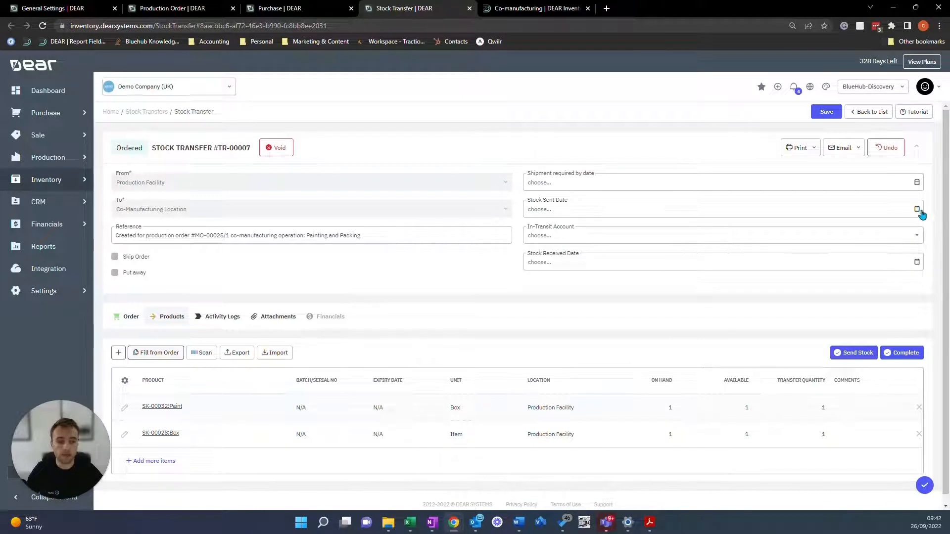
pyautogui.click(878, 215)
pyautogui.click(546, 323)
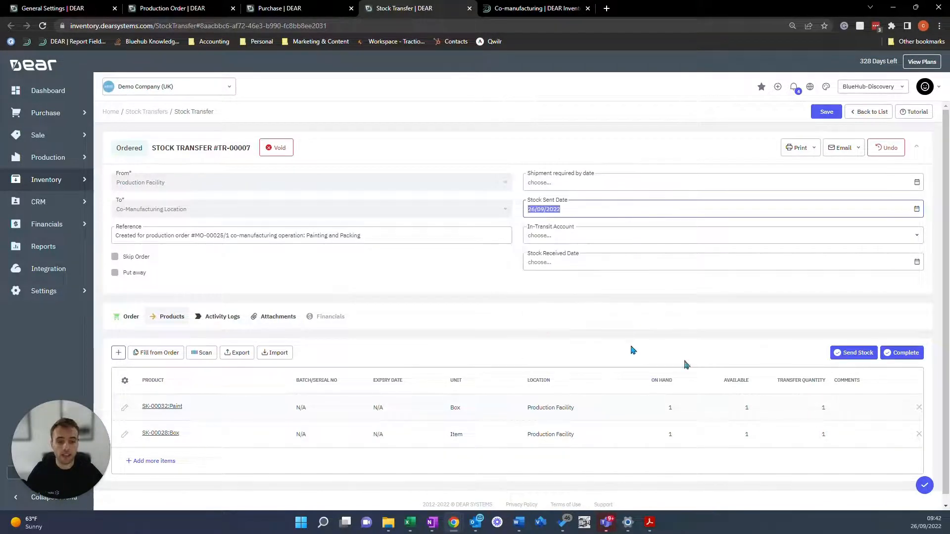
pyautogui.click(917, 235)
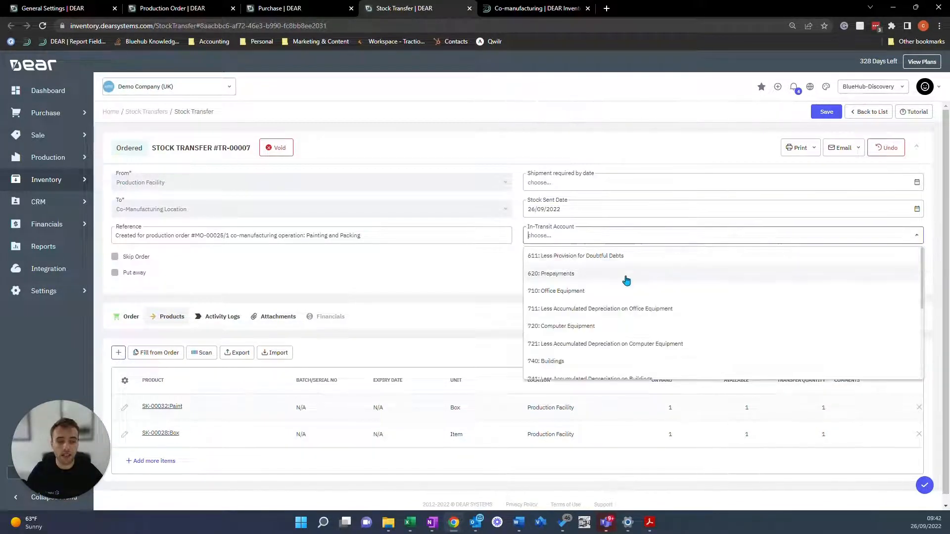
pyautogui.click(623, 257)
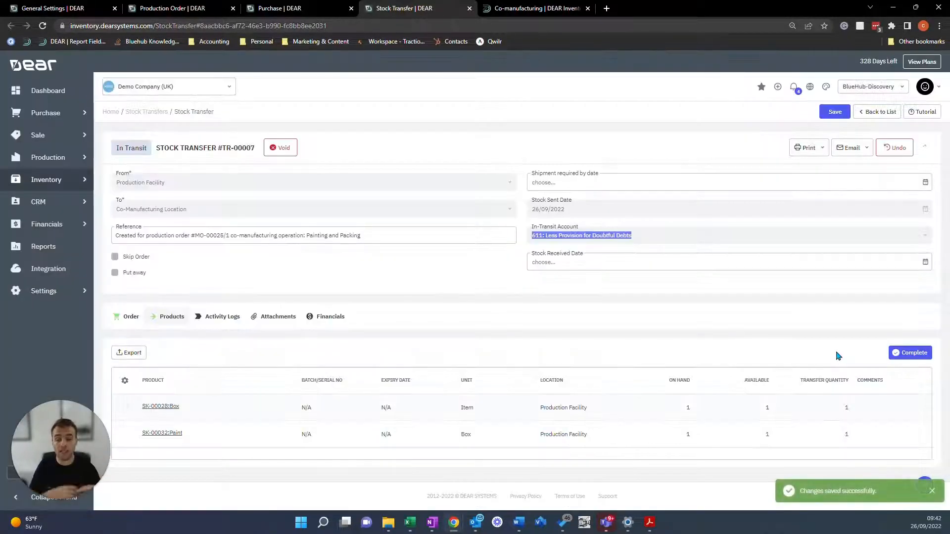
# Step: Set the stock transfer's received date to 28/09/2022 and complete the transfer to the Co-Manufacturing Location
pyautogui.click(923, 263)
pyautogui.click(580, 376)
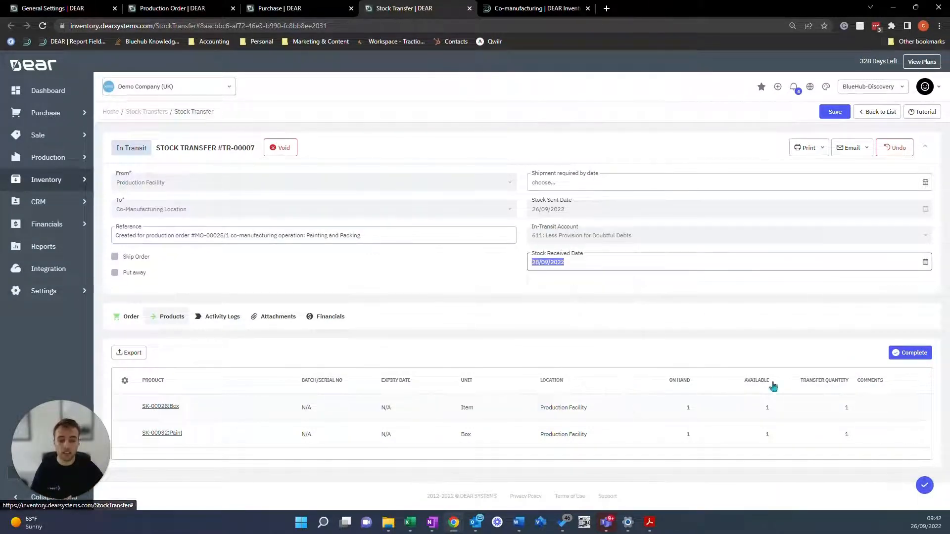
pyautogui.click(910, 353)
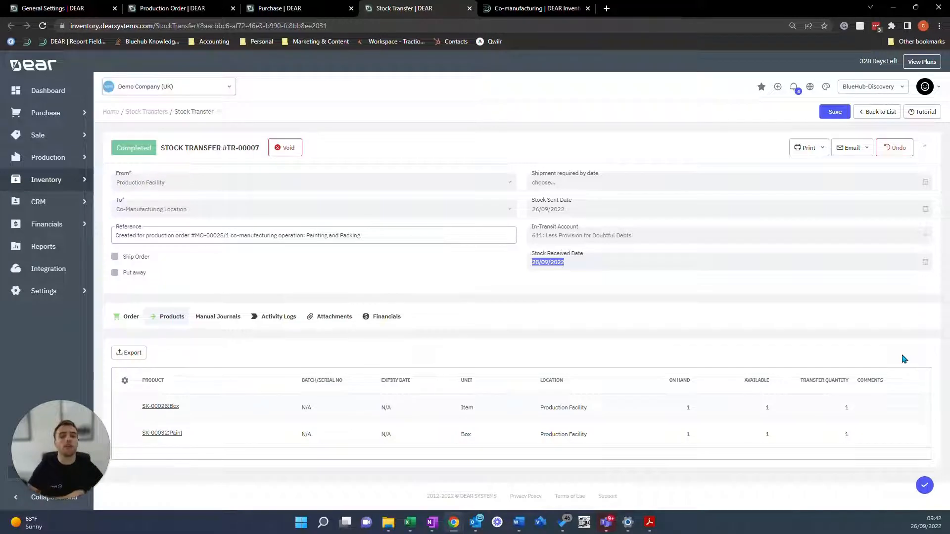
# Step: In the Bayside Club purchase, copy the Final Painted Chair order line into the received stock and authorise the receipt
pyautogui.click(311, 10)
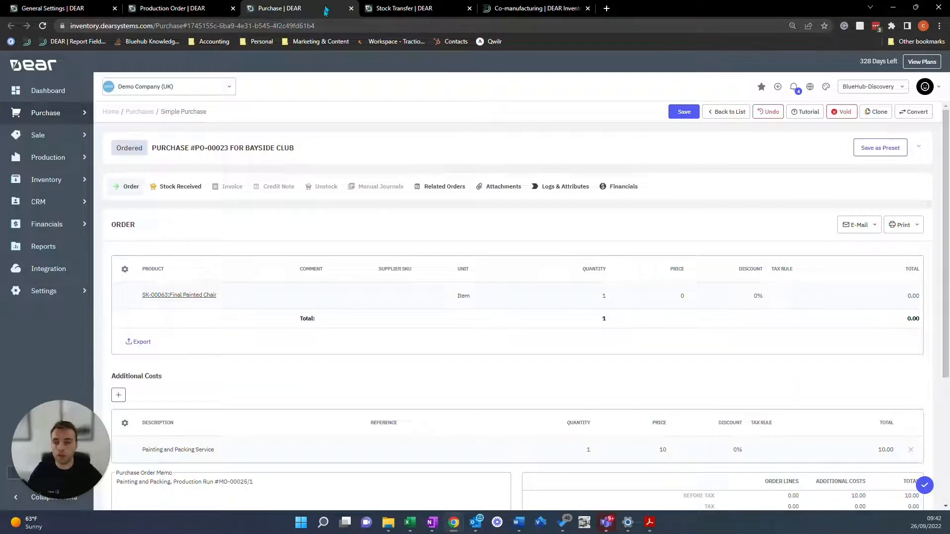
pyautogui.moveTo(159, 299)
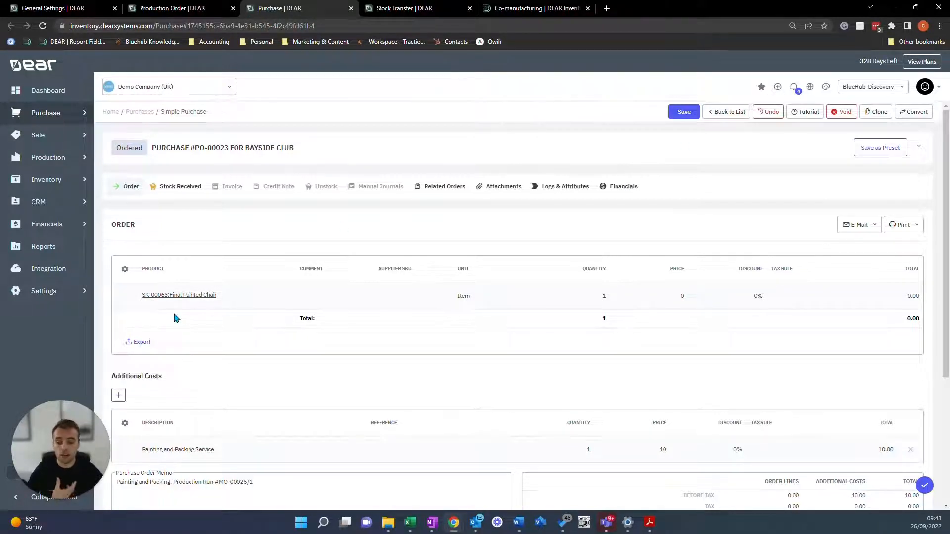
pyautogui.moveTo(187, 297)
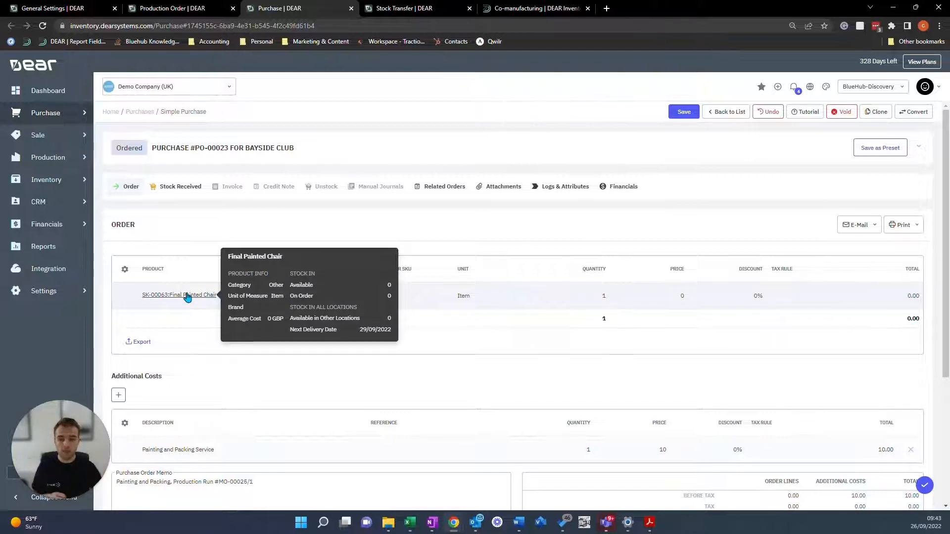
pyautogui.scroll(-2, 174, 408)
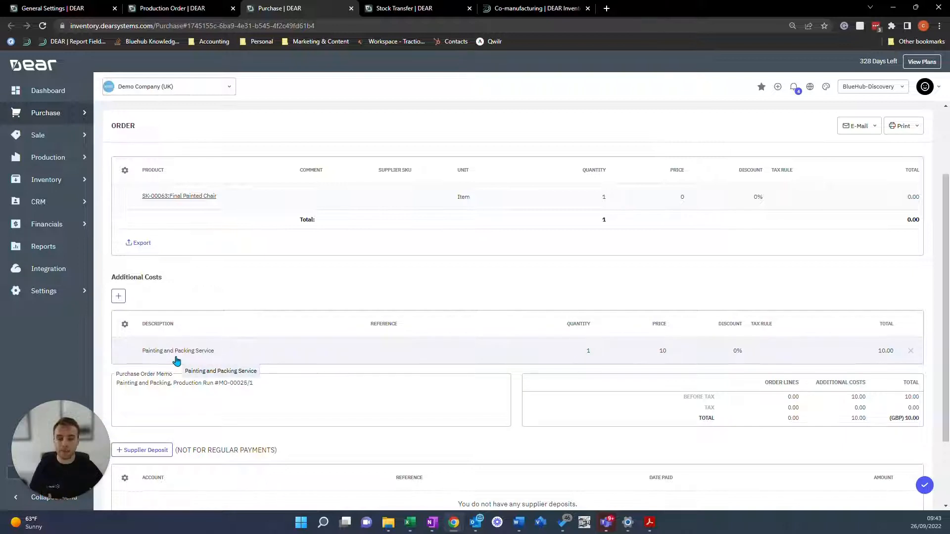
pyautogui.scroll(2, 808, 270)
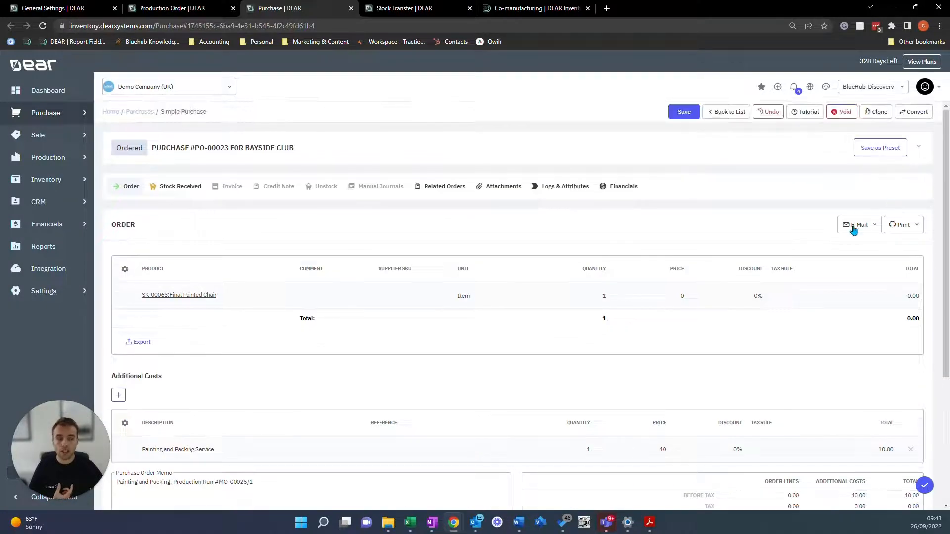
pyautogui.click(853, 230)
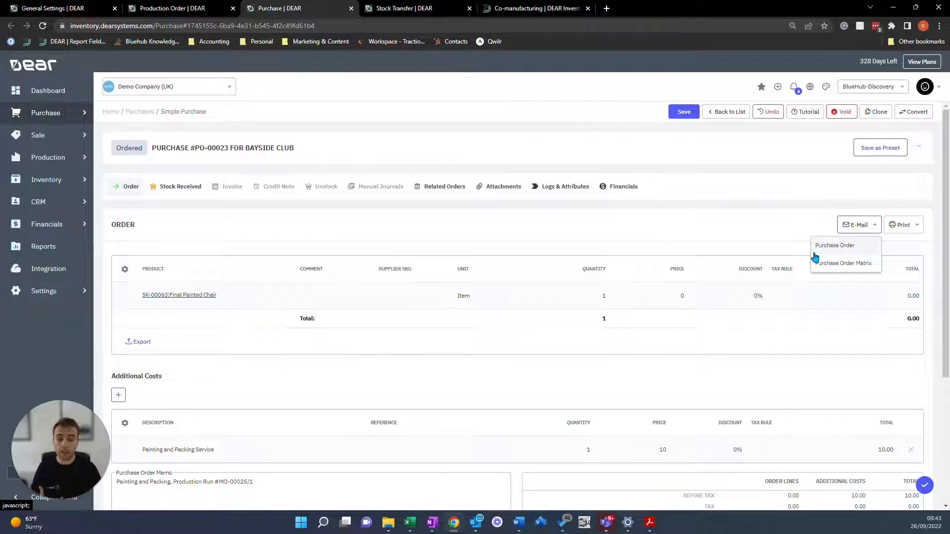
pyautogui.click(183, 191)
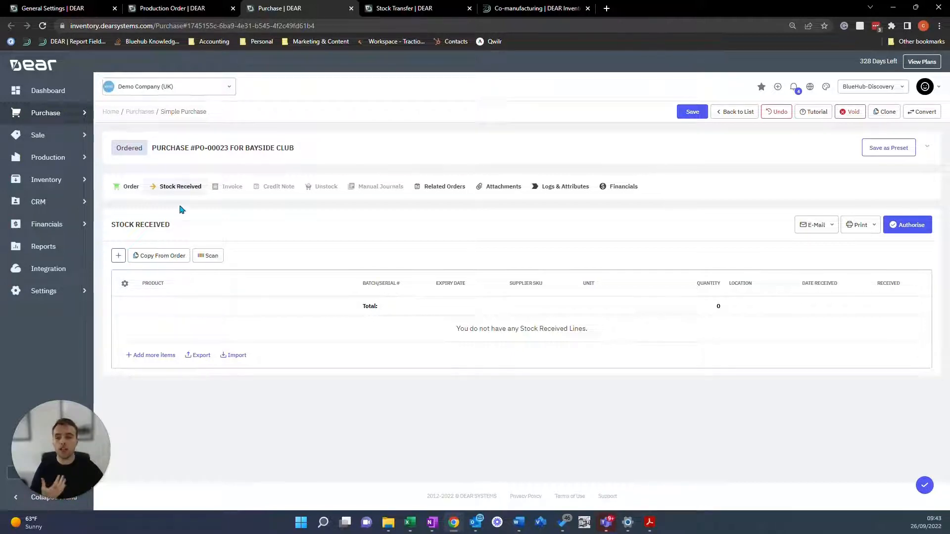
pyautogui.click(157, 256)
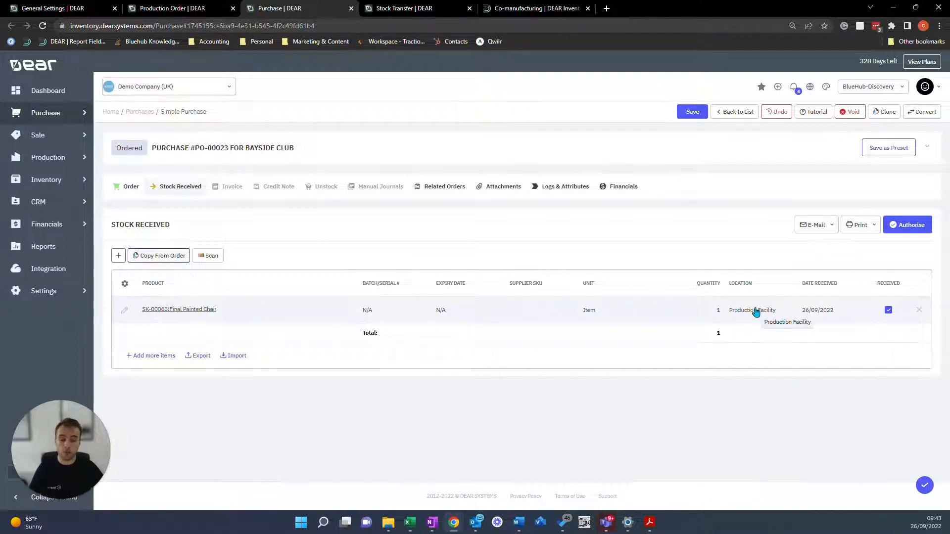
pyautogui.click(890, 230)
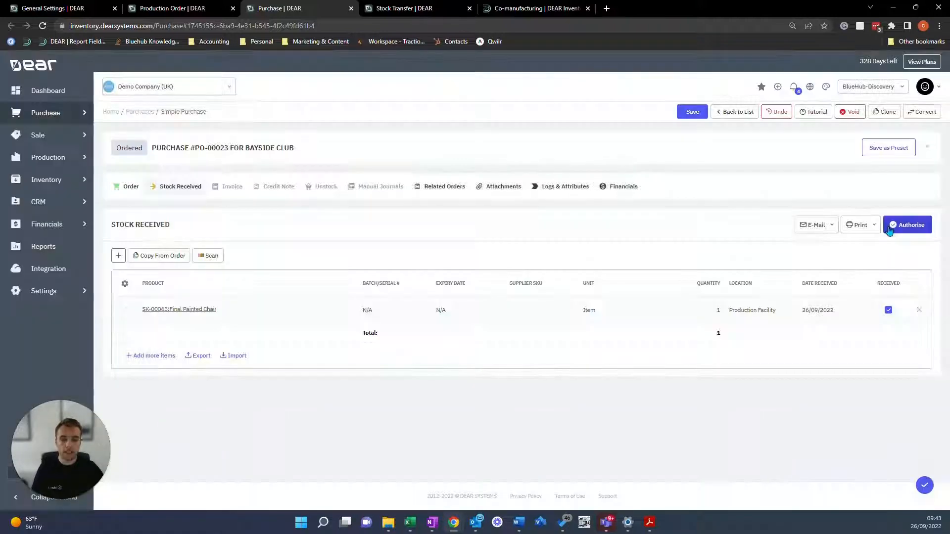
# Step: Set the purchase's tax rule to 20% (VAT on Expenses) and authorise the stock received
pyautogui.click(926, 147)
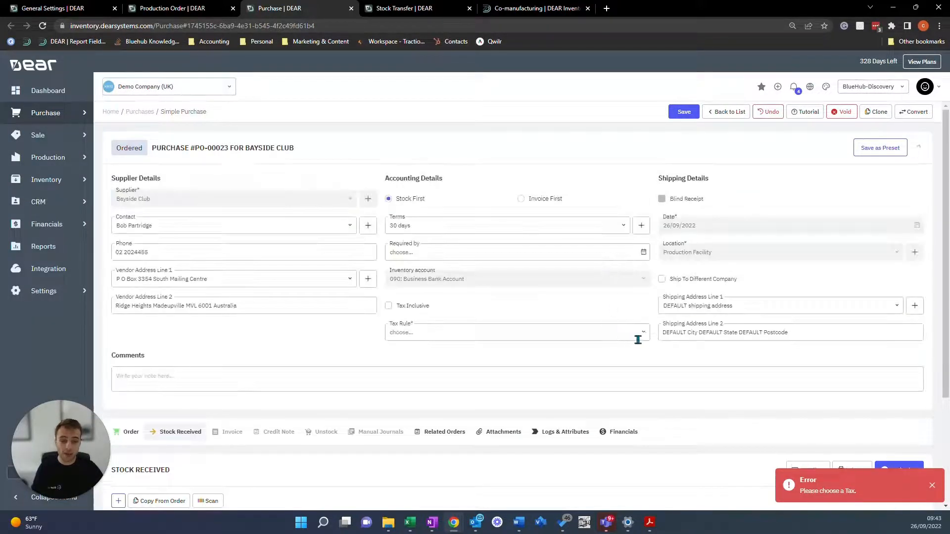
pyautogui.click(593, 340)
pyautogui.click(461, 356)
pyautogui.scroll(-2, 889, 363)
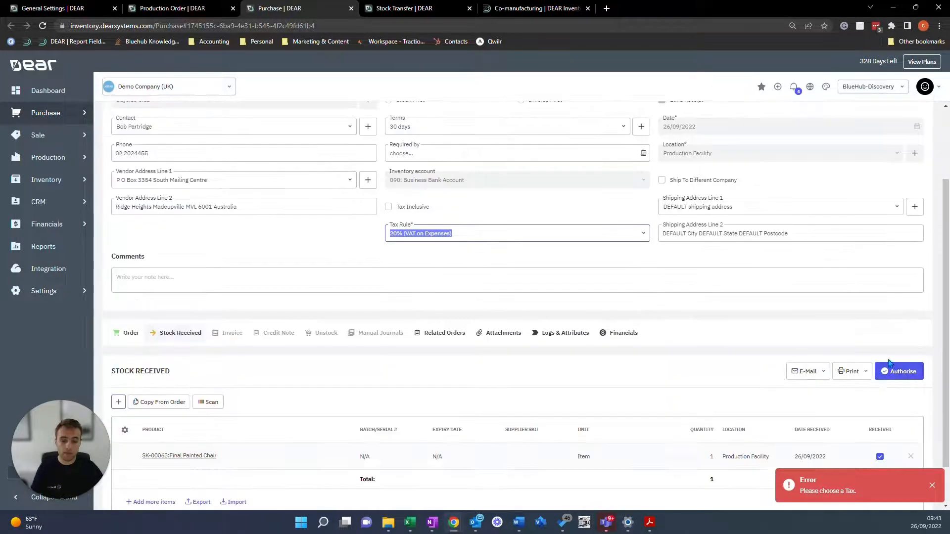
pyautogui.click(889, 368)
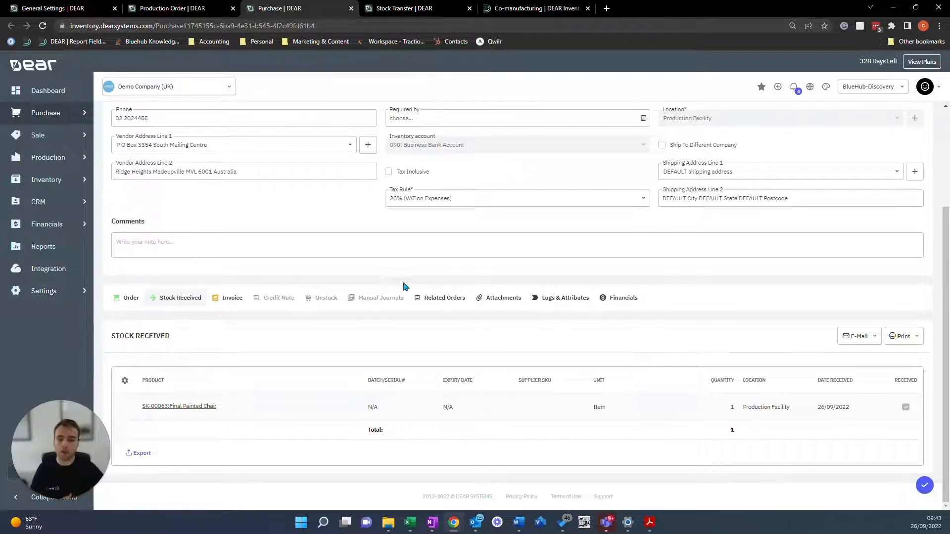
# Step: Create the purchase invoice with number 00008, dated 26/09/2022, copy in the Final Painted Chair line, and authorise it
pyautogui.click(227, 299)
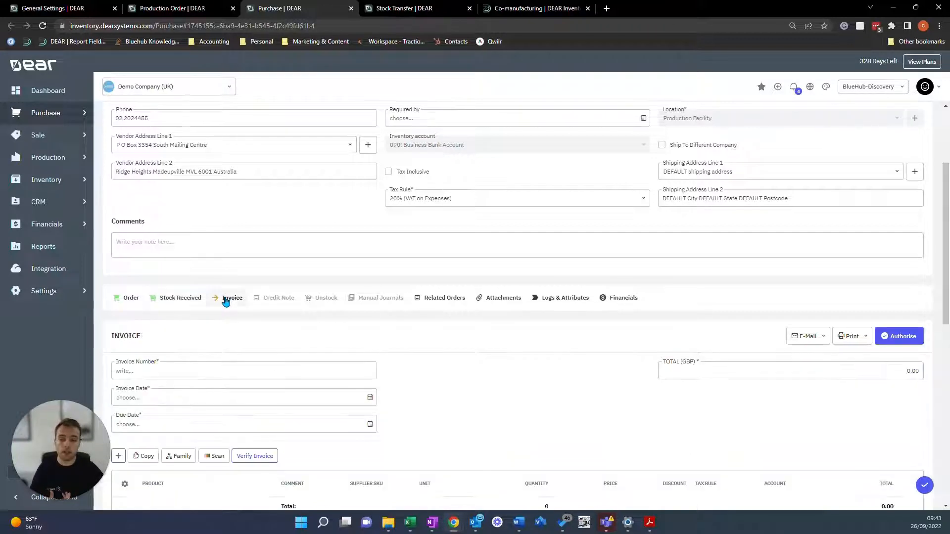
pyautogui.scroll(-1, 221, 299)
pyautogui.click(194, 325)
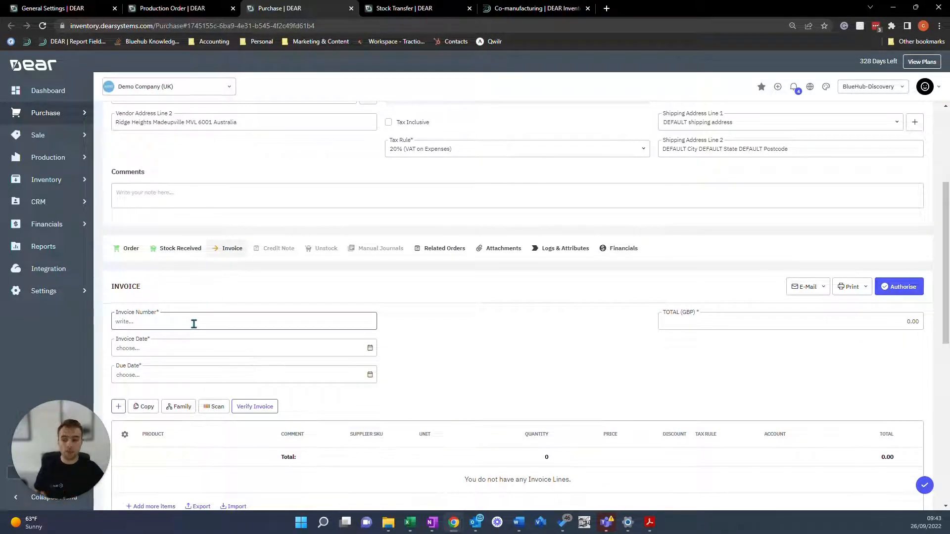
pyautogui.write('00008')
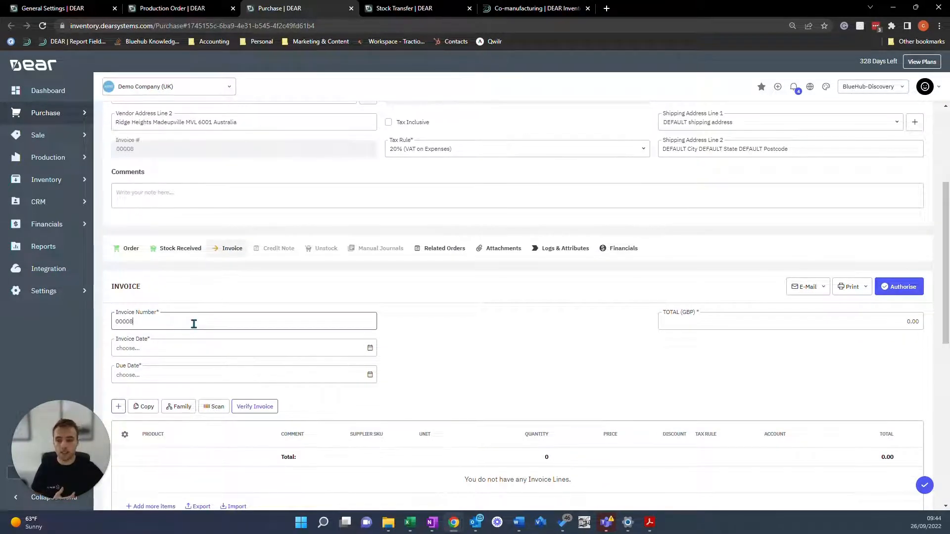
pyautogui.click(370, 353)
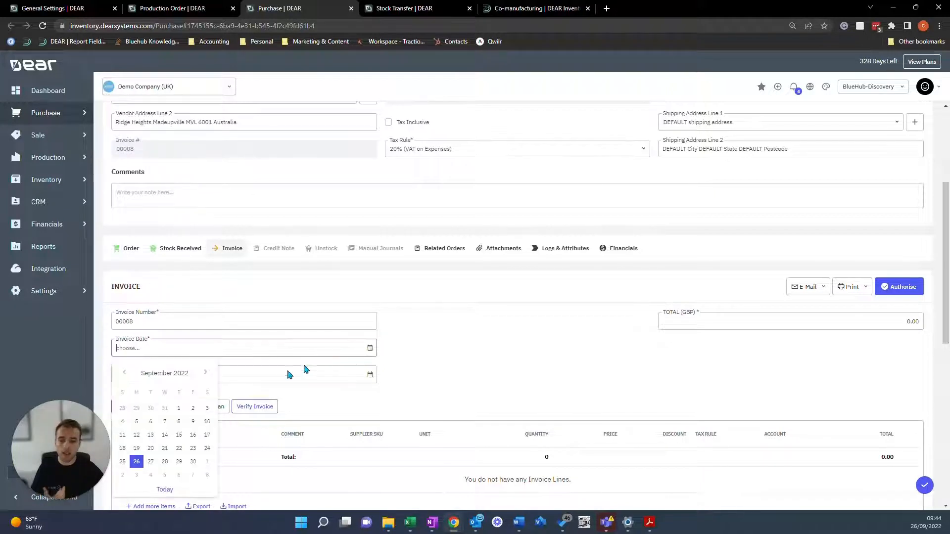
pyautogui.click(137, 461)
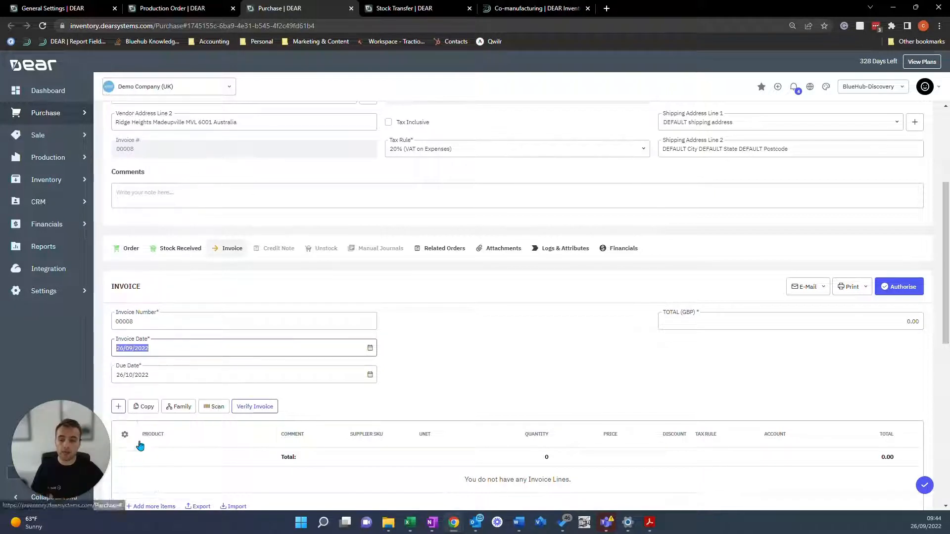
pyautogui.click(149, 410)
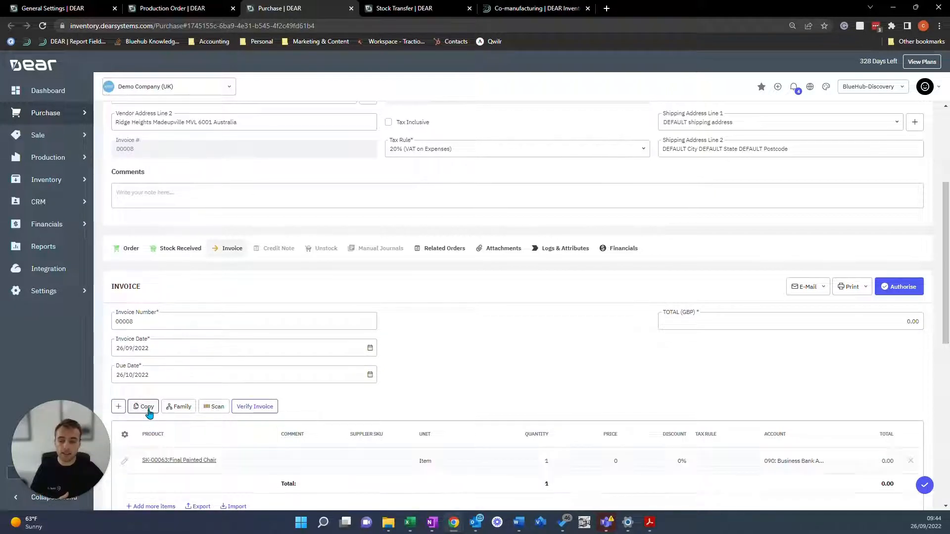
pyautogui.click(877, 292)
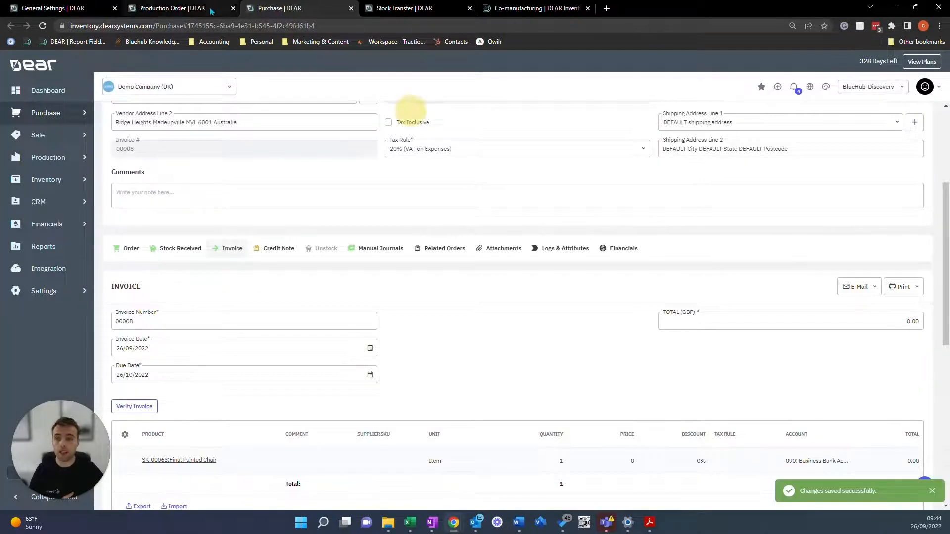
# Step: Reload the production order and view the Painting and Packing operation in Production Run 01
pyautogui.click(212, 11)
pyautogui.click(42, 27)
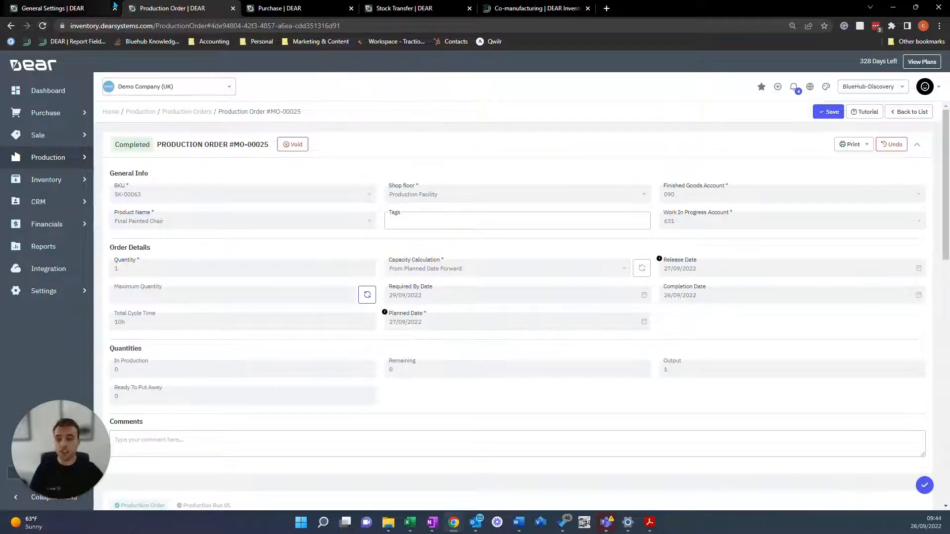
pyautogui.scroll(-4, 149, 163)
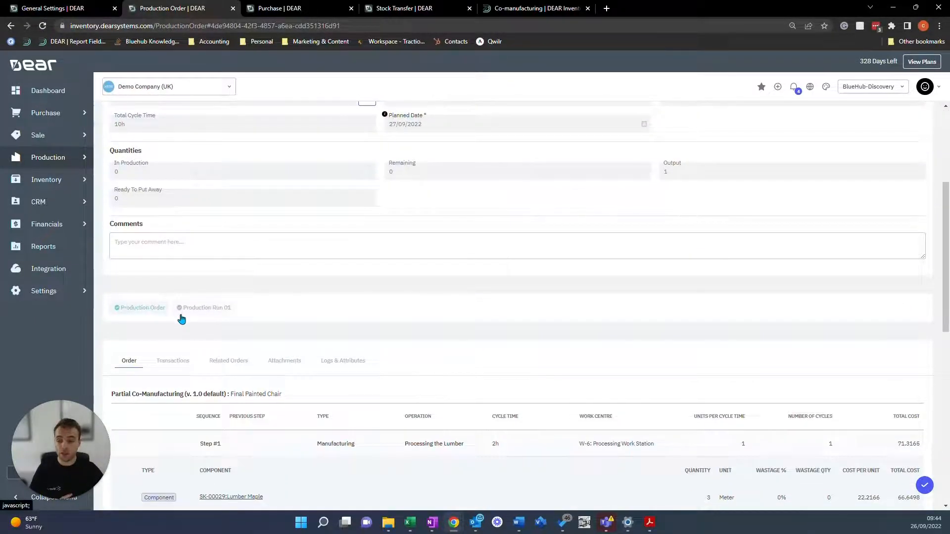
pyautogui.click(181, 314)
pyautogui.scroll(-5, 180, 310)
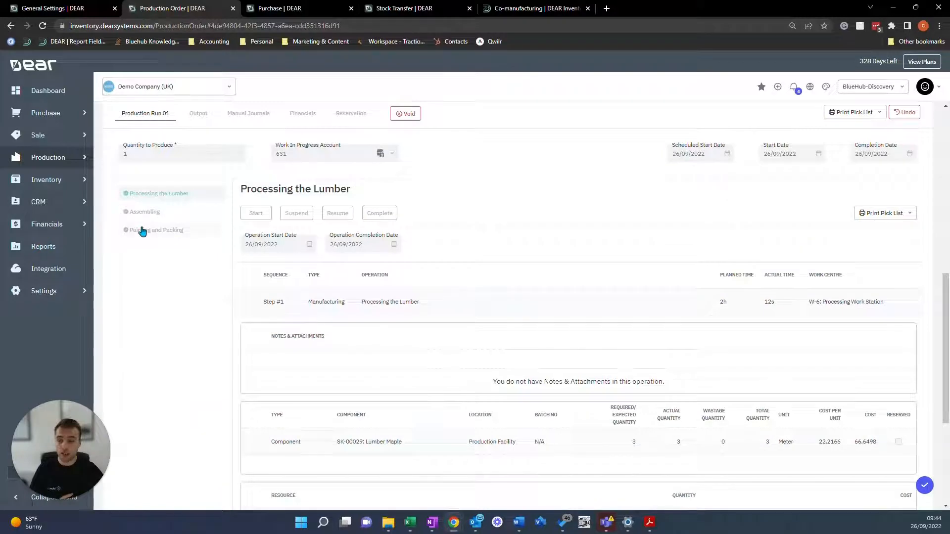
pyautogui.click(139, 230)
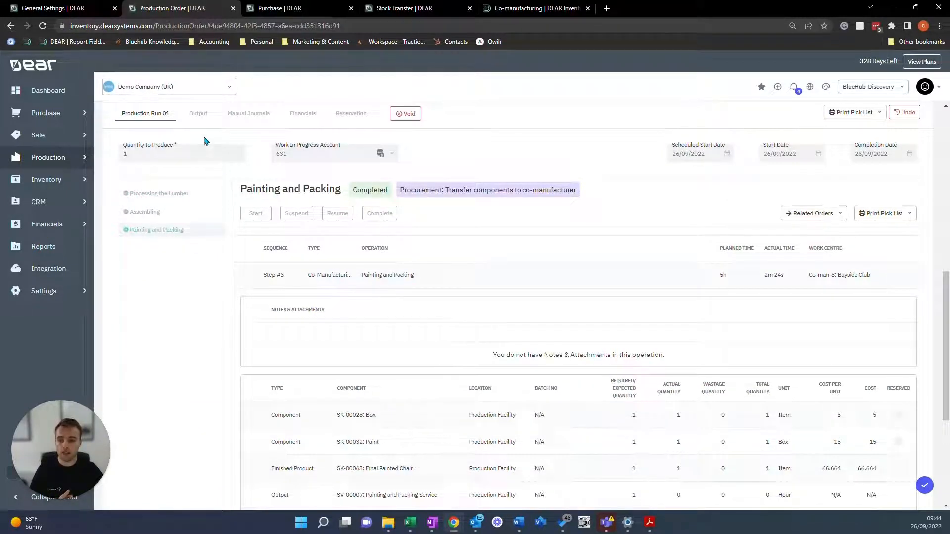
# Step: Examine the production run's output, including the received product, location and cost under Co-Manufacturing Output
pyautogui.click(194, 117)
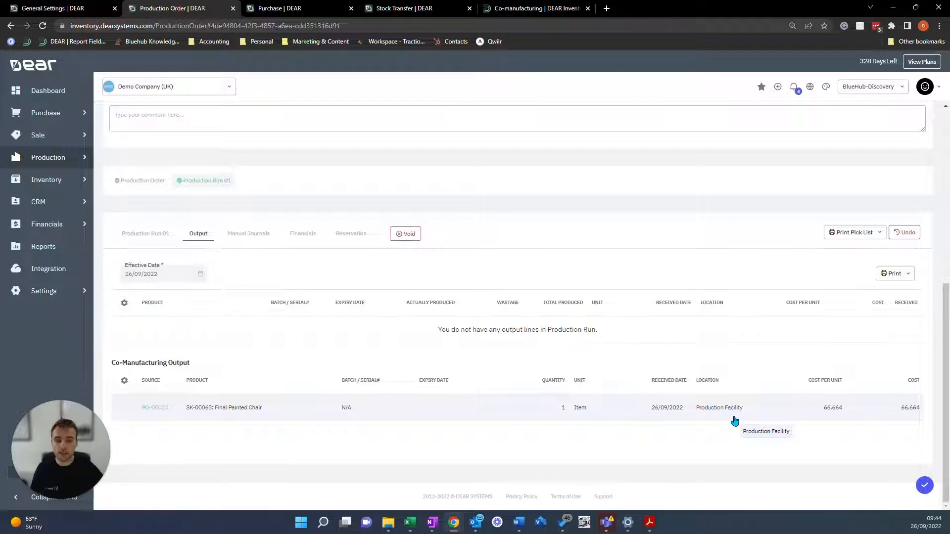
pyautogui.scroll(4, 735, 421)
pyautogui.scroll(-4, 735, 418)
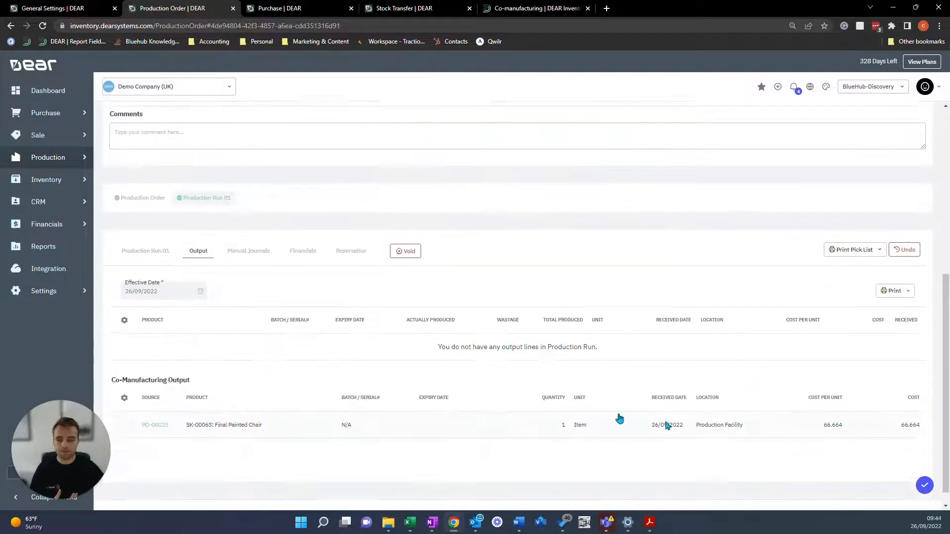
pyautogui.scroll(4, 109, 250)
# Step: Search Product Availability for "final paint" and view the Final Painted Chair's on-hand stock details, closing them without saving
pyautogui.click(83, 183)
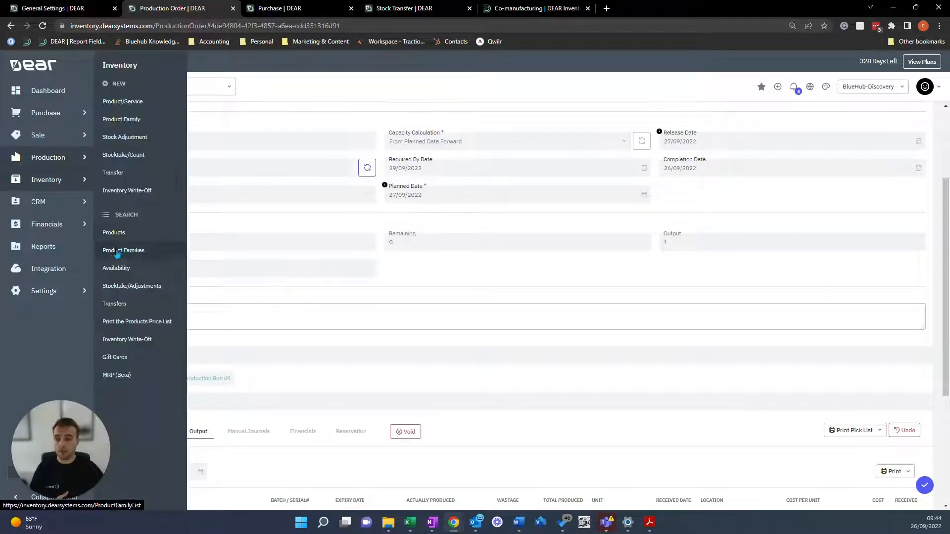
pyautogui.click(117, 267)
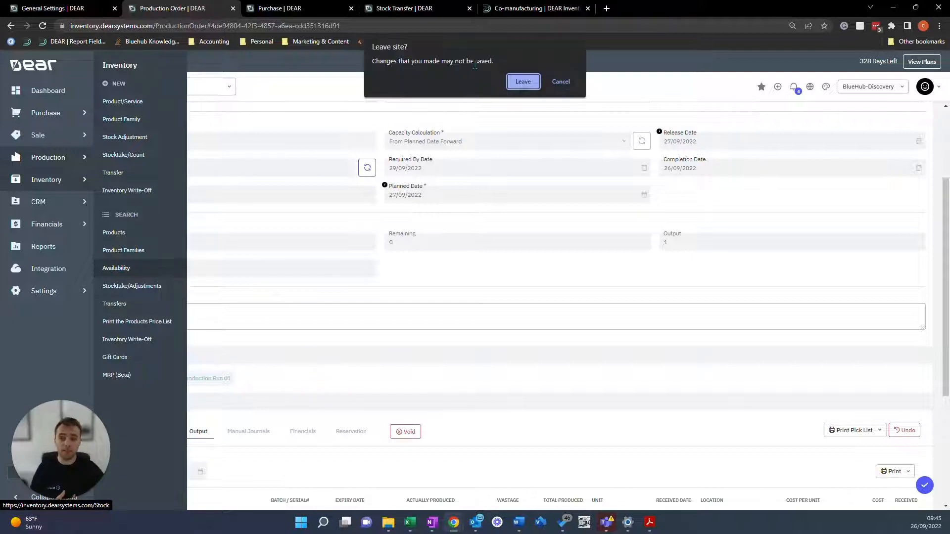
pyautogui.click(517, 85)
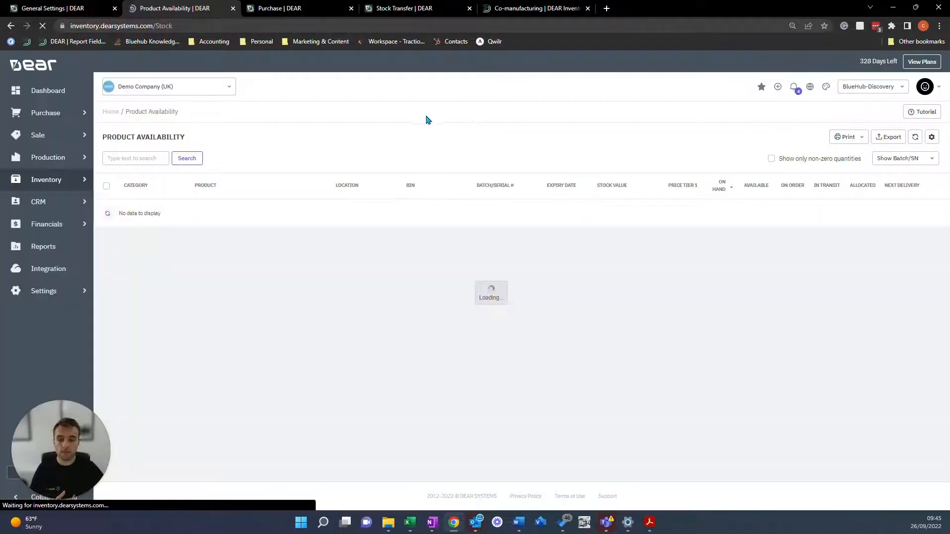
pyautogui.click(126, 158)
pyautogui.write('fin')
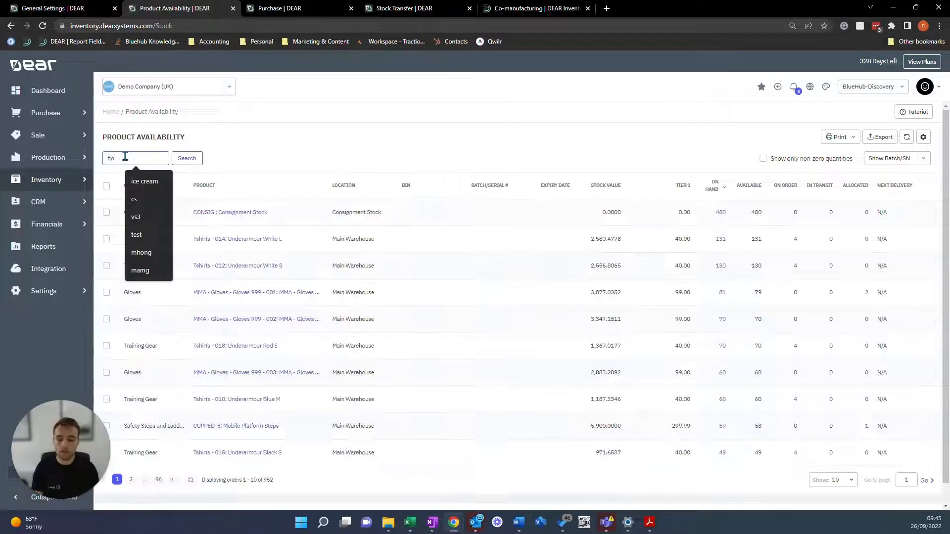
pyautogui.write('al paint')
pyautogui.press('Return')
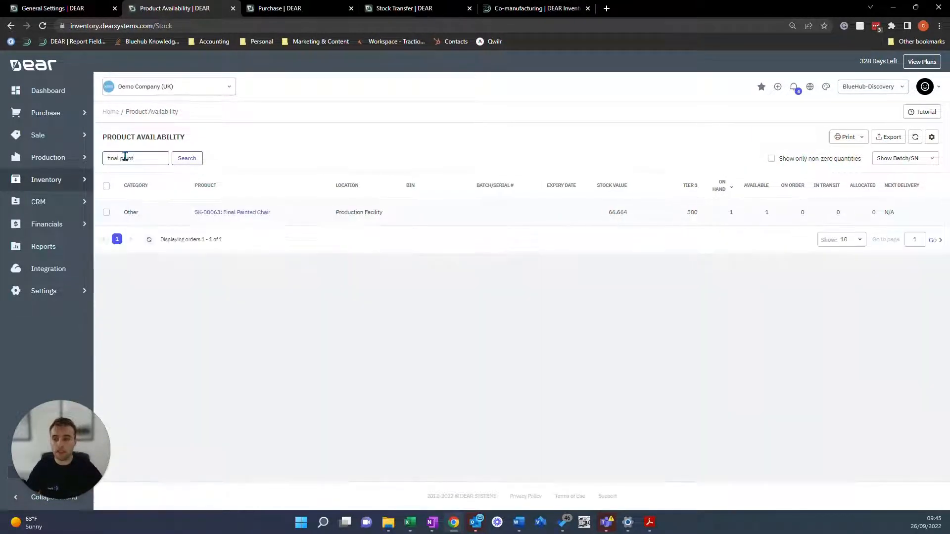
pyautogui.click(731, 212)
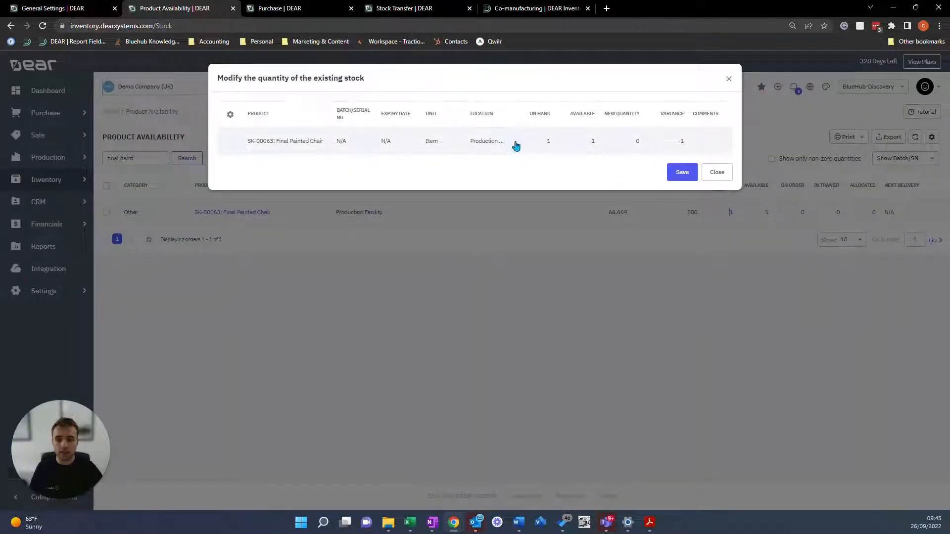
pyautogui.click(713, 176)
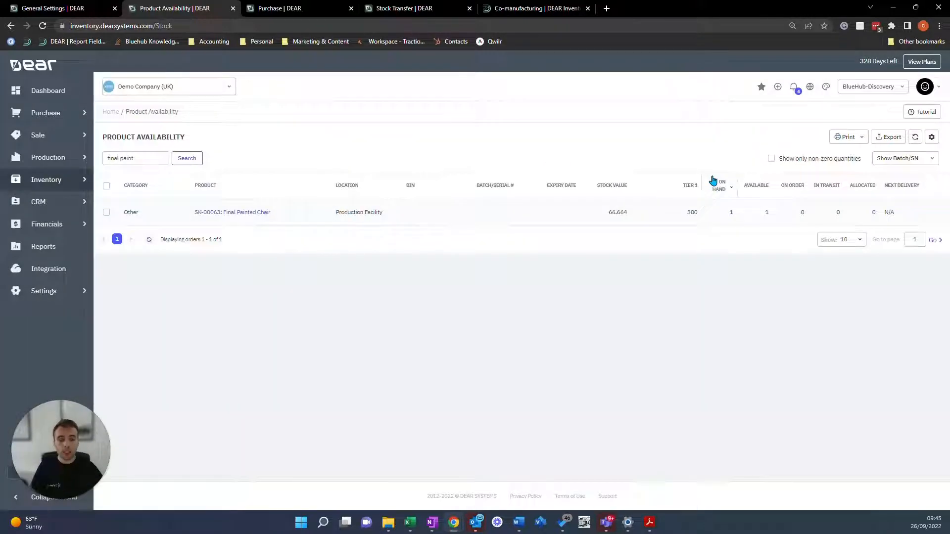